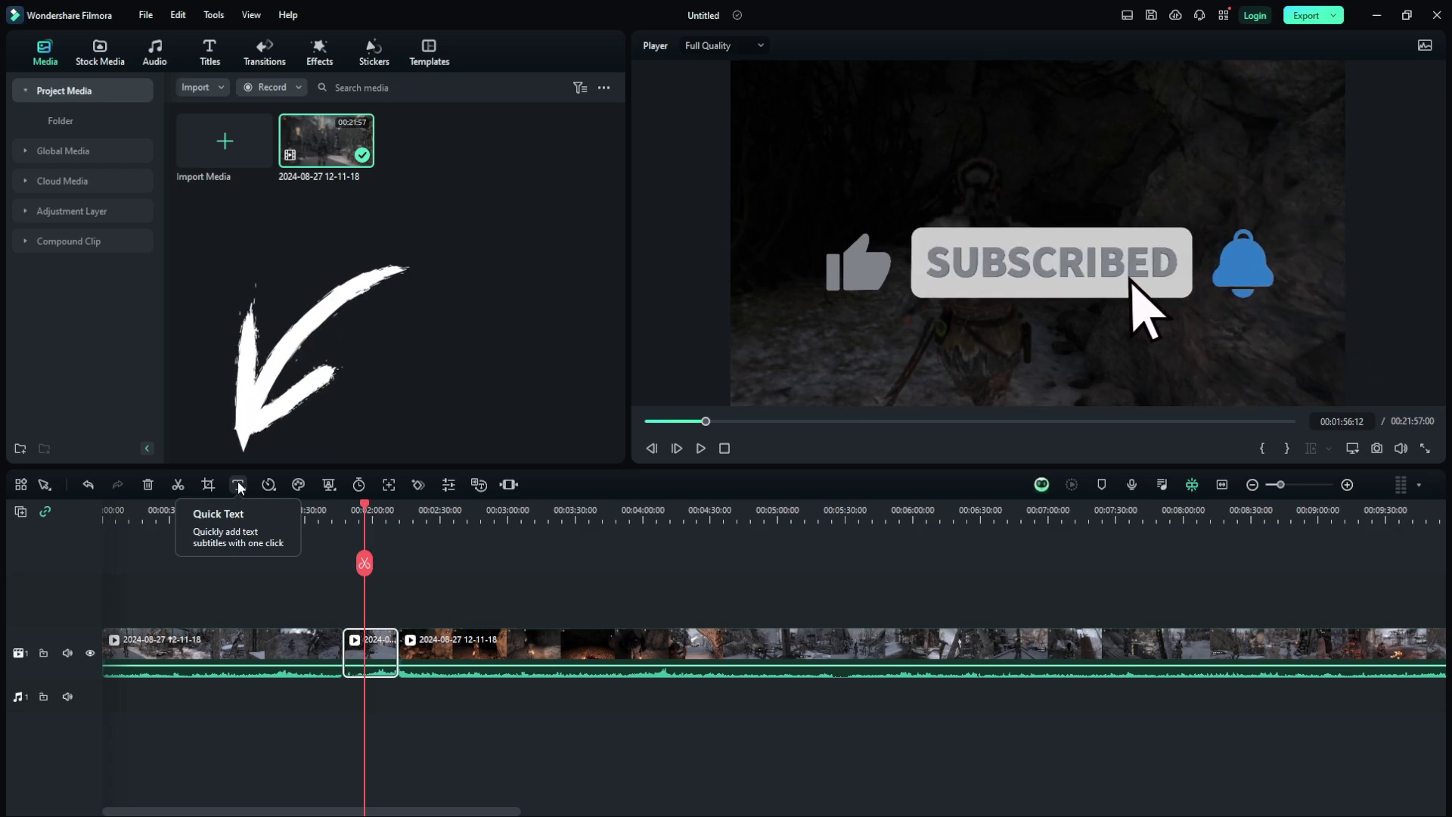
- Try adding a Quick Text title above the short middle clip and extending it to 8 seconds
left_click(239, 485)
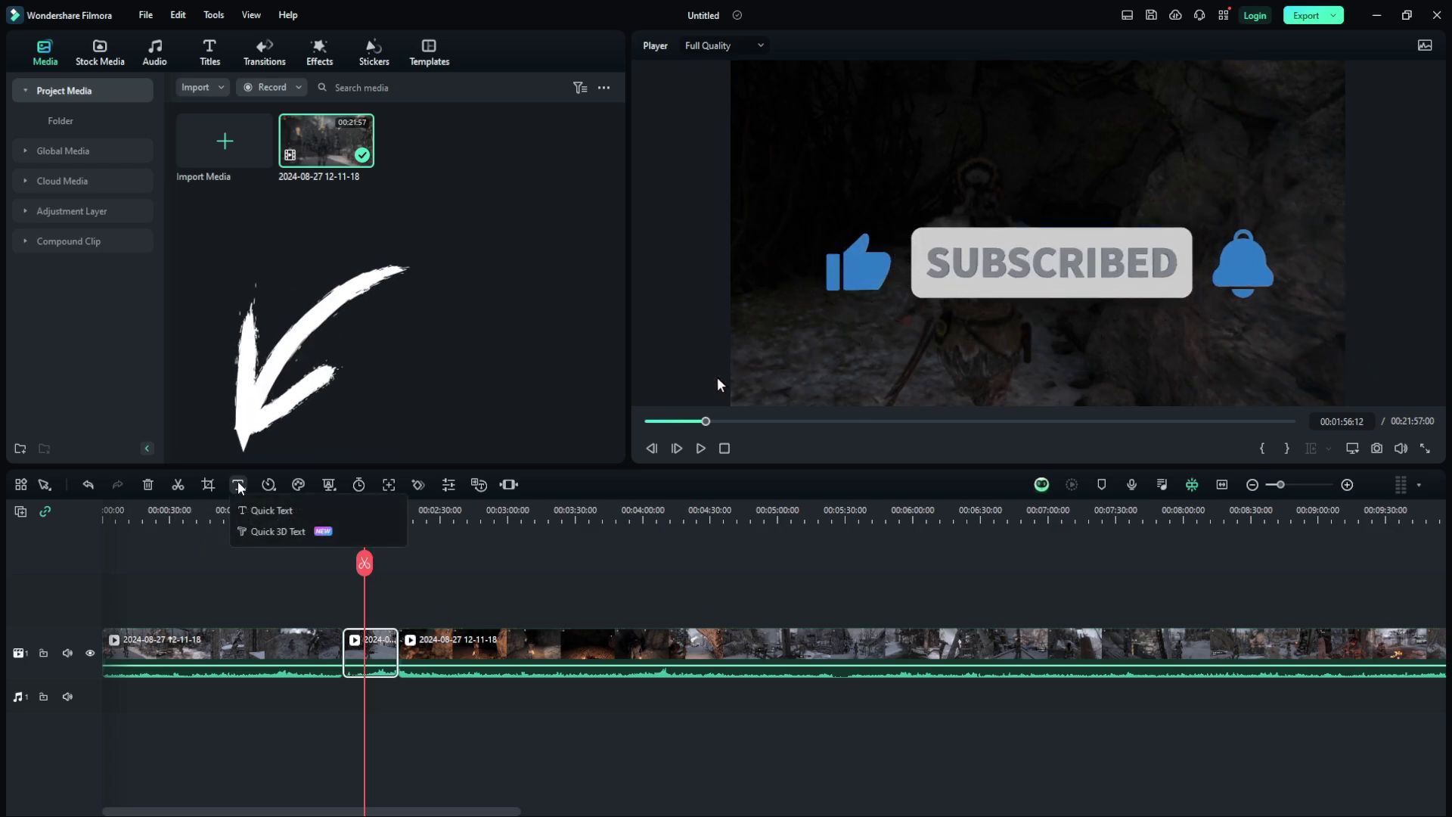
left_click(279, 515)
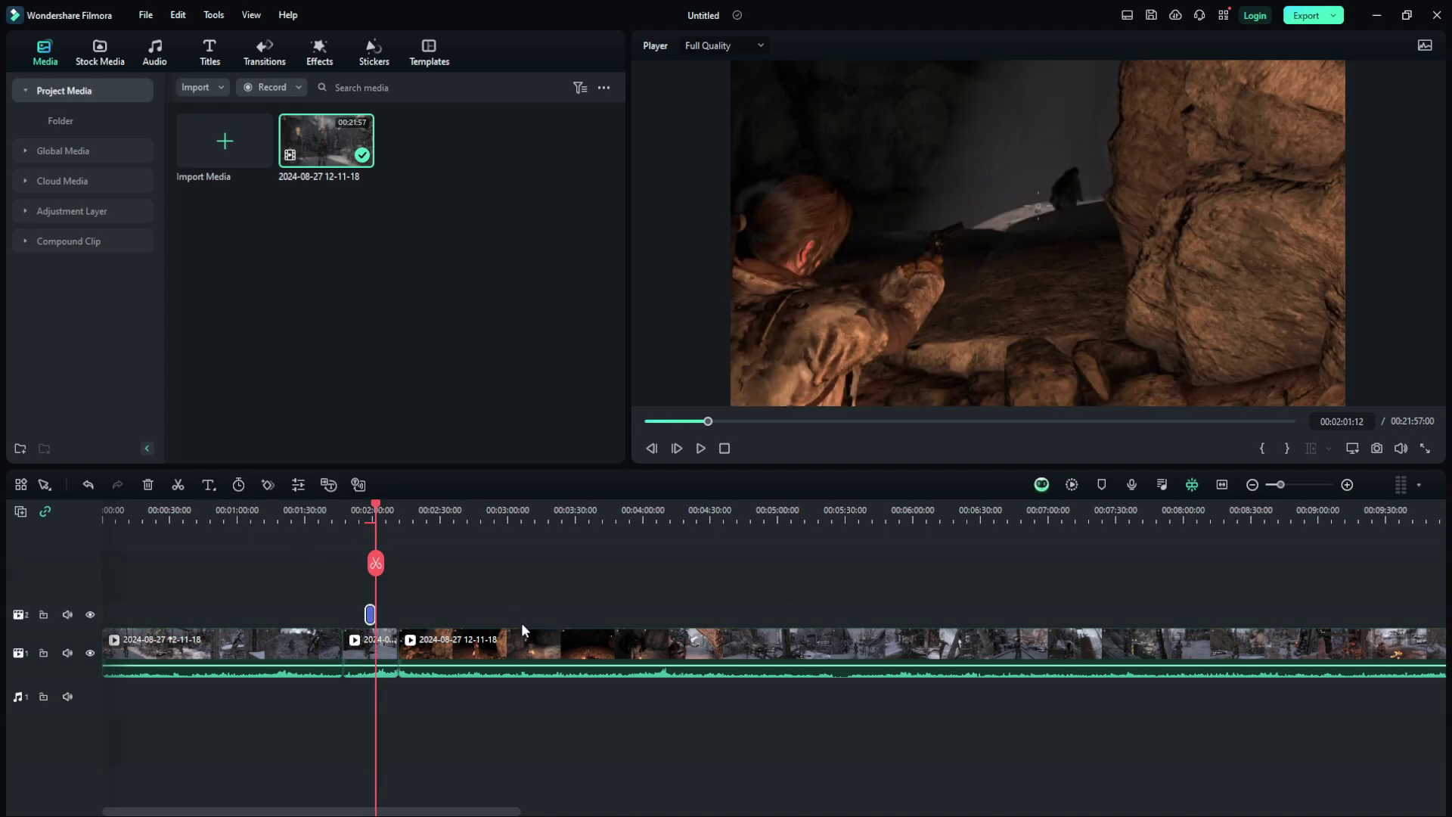
left_click_drag(375, 503, 369, 514)
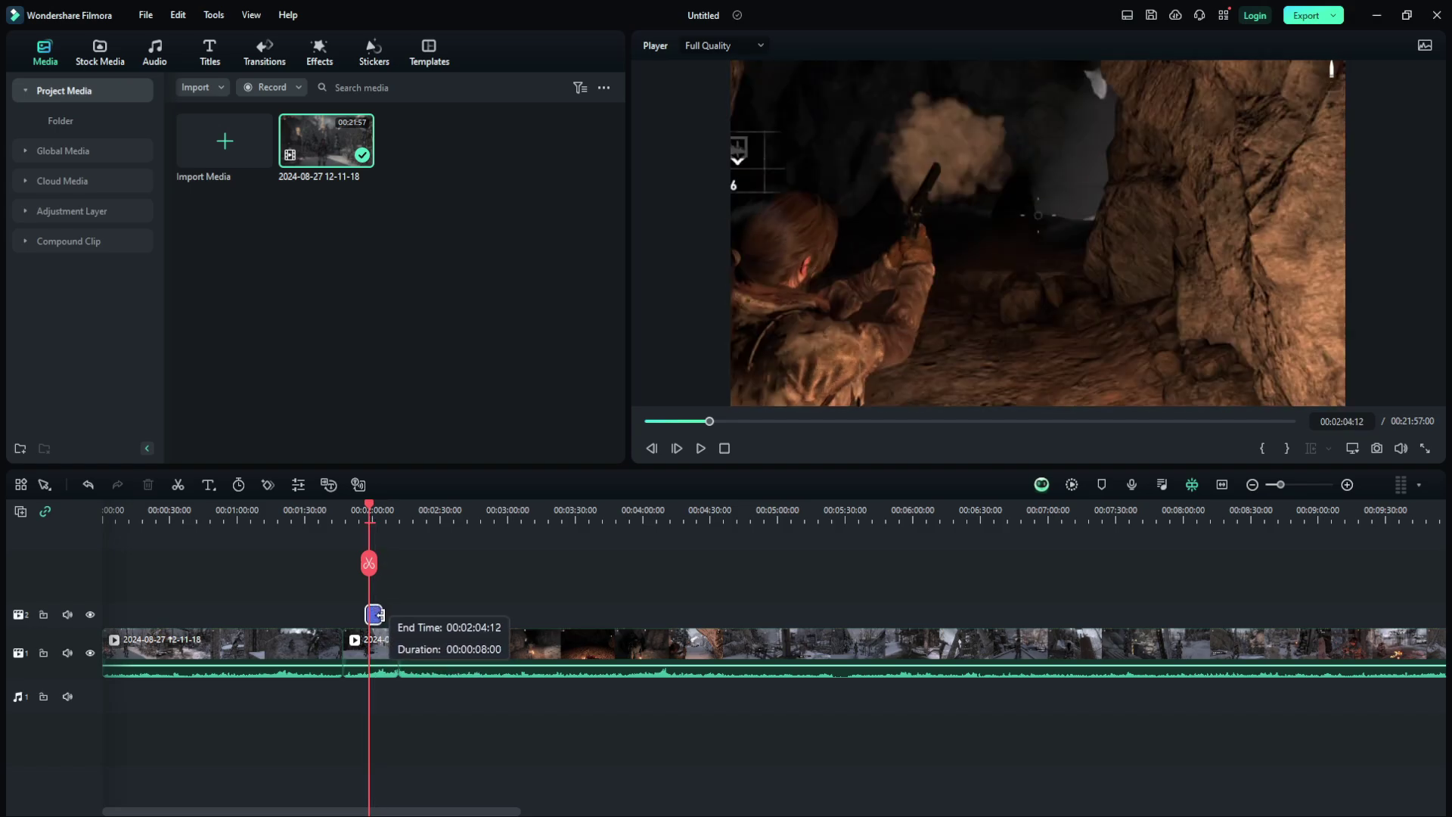
left_click_drag(369, 507, 379, 508)
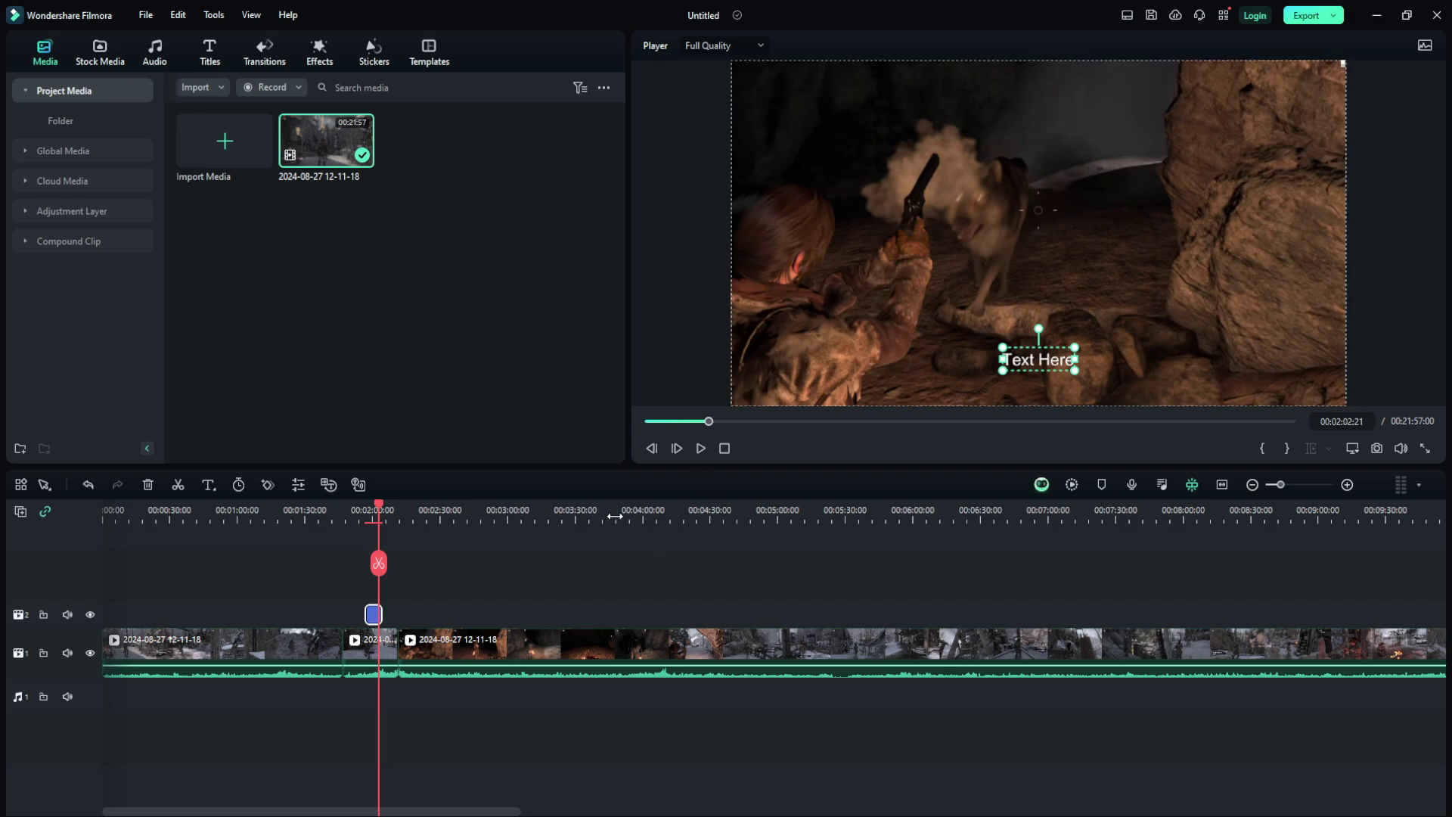
key("ctrl+z")
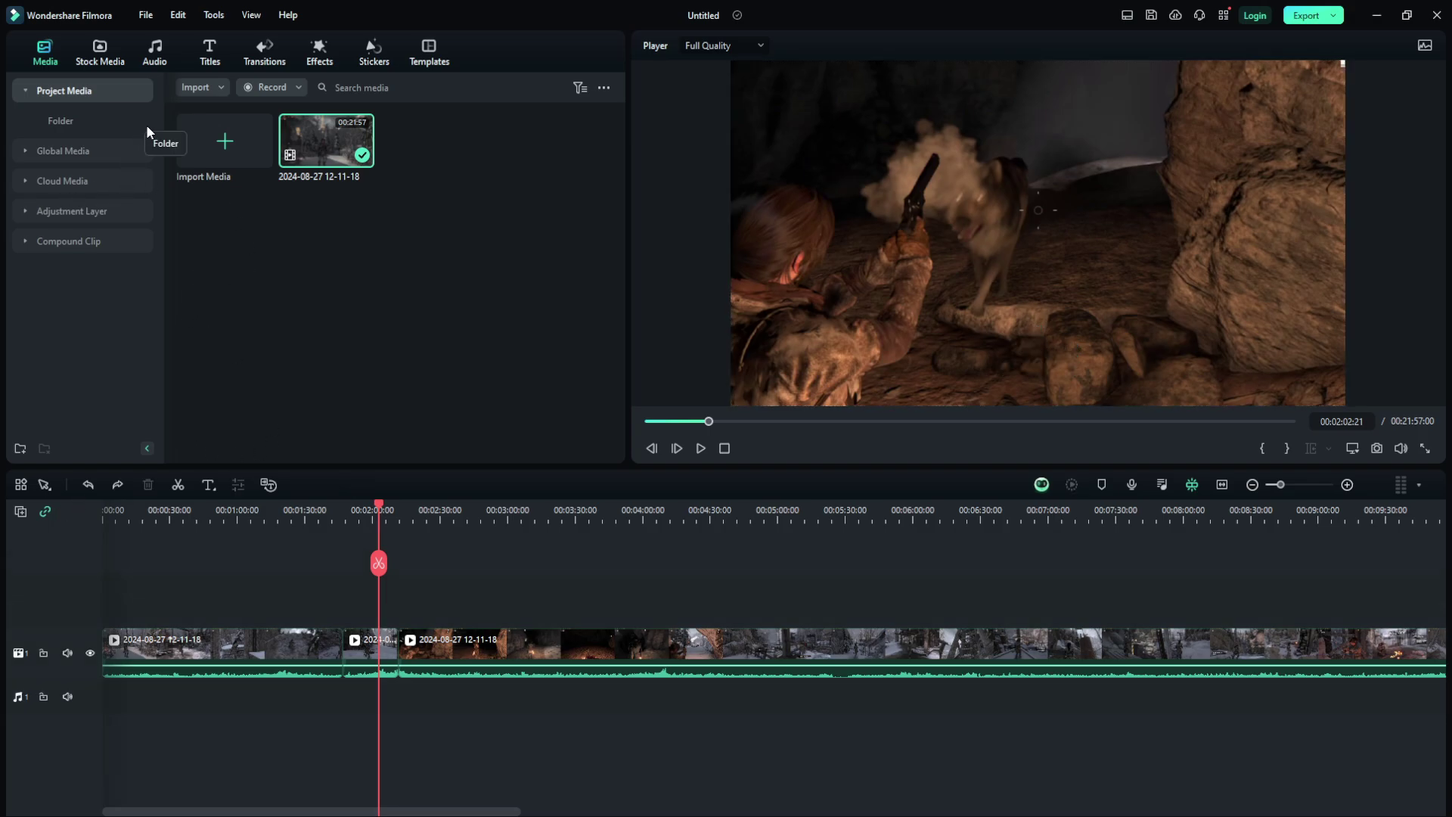
- Look at the Titles library and return to the project media
left_click(209, 51)
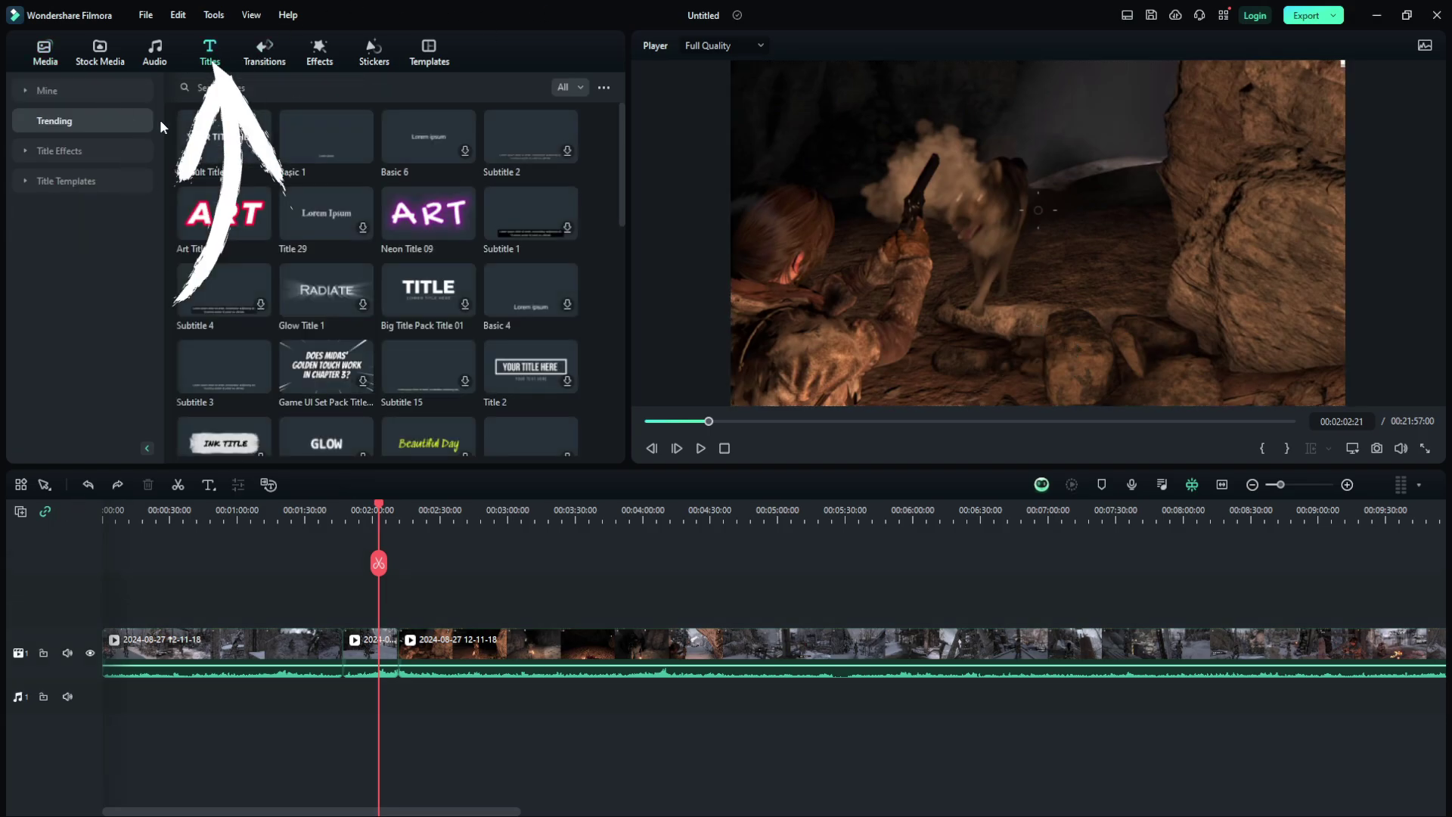
left_click(40, 55)
- Try to reverse the playback of the short middle clip and preview it from near its beginning
left_click(371, 650)
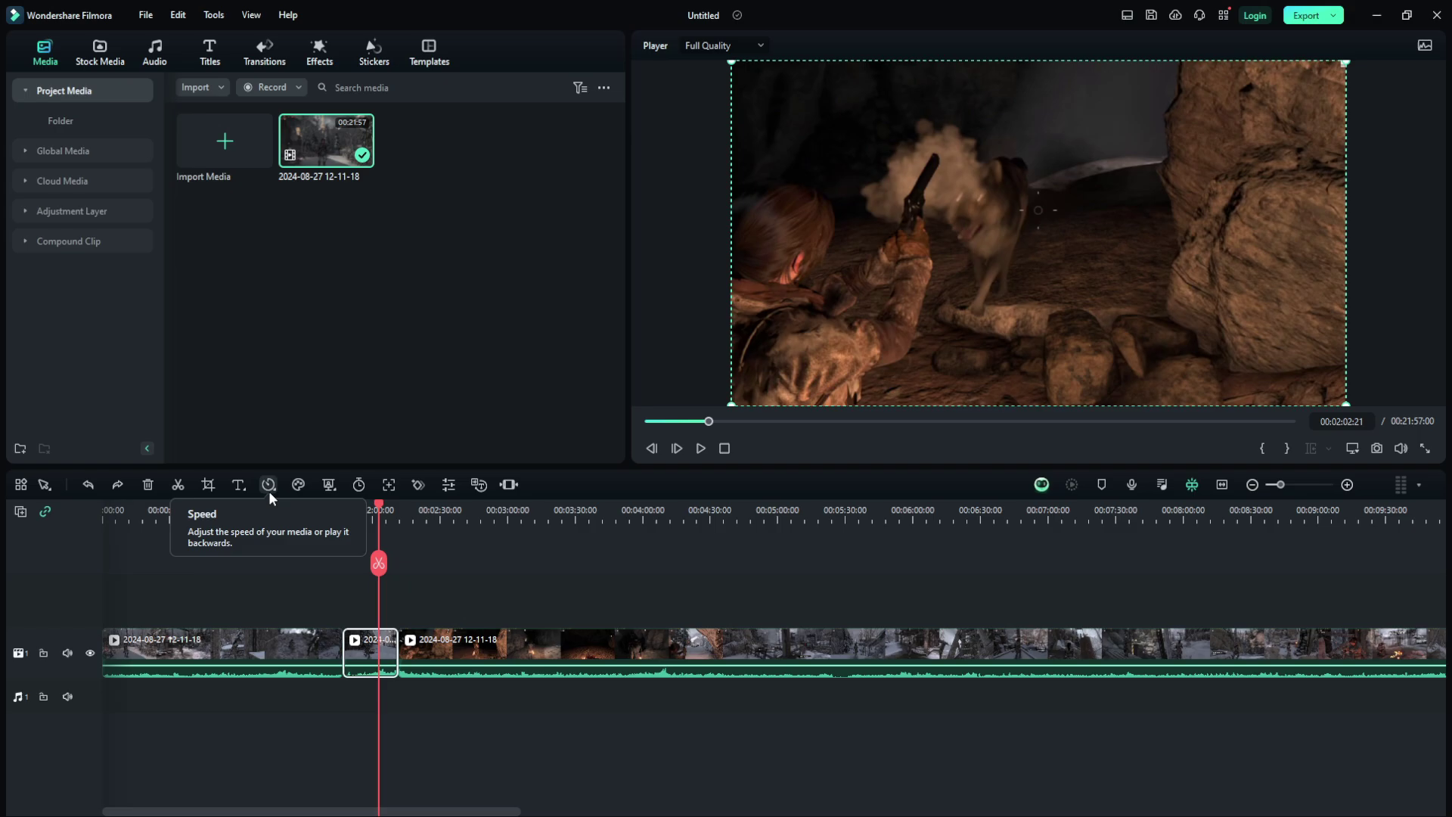
left_click(270, 490)
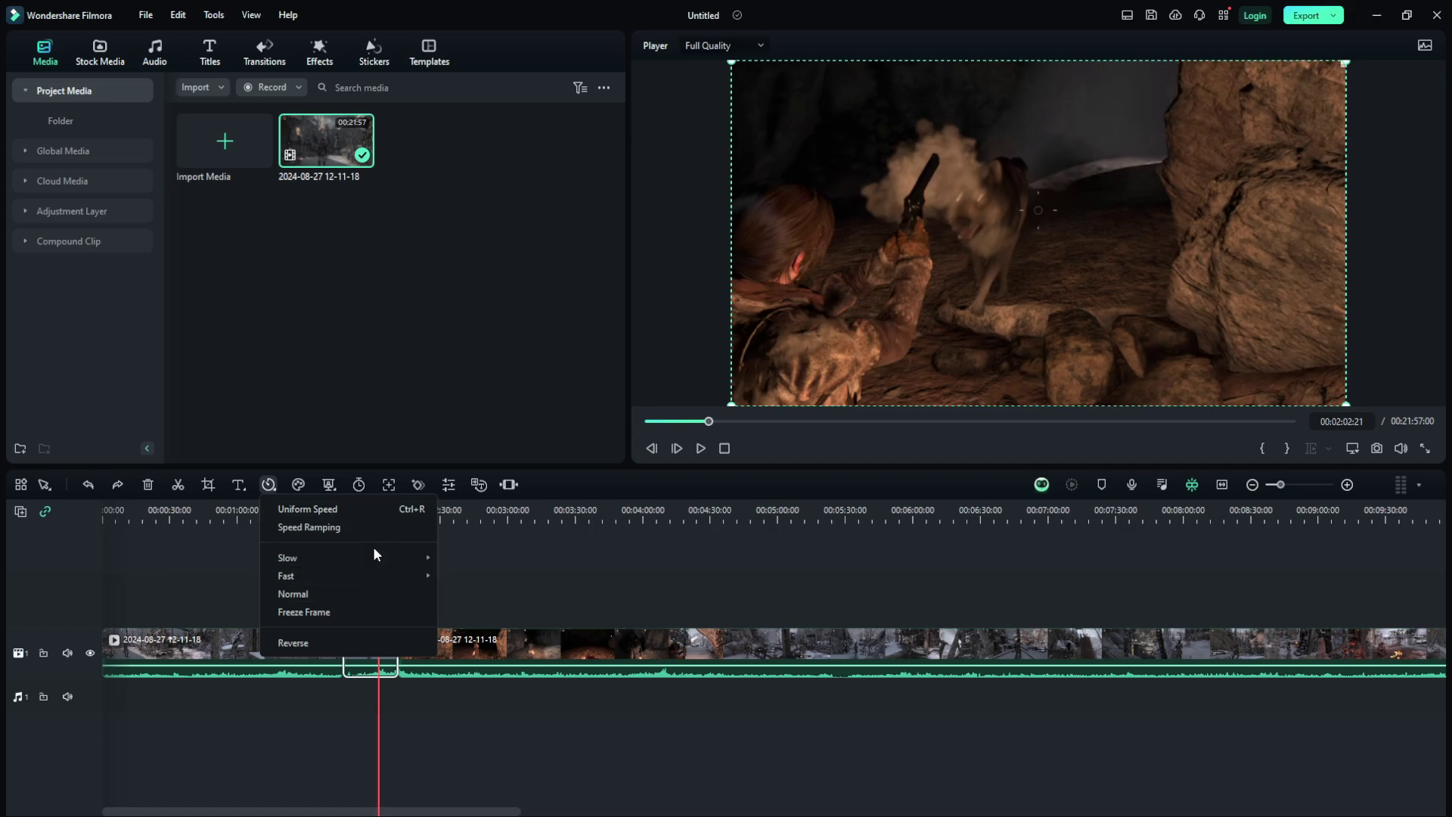
mouse_move(375, 552)
mouse_move(376, 578)
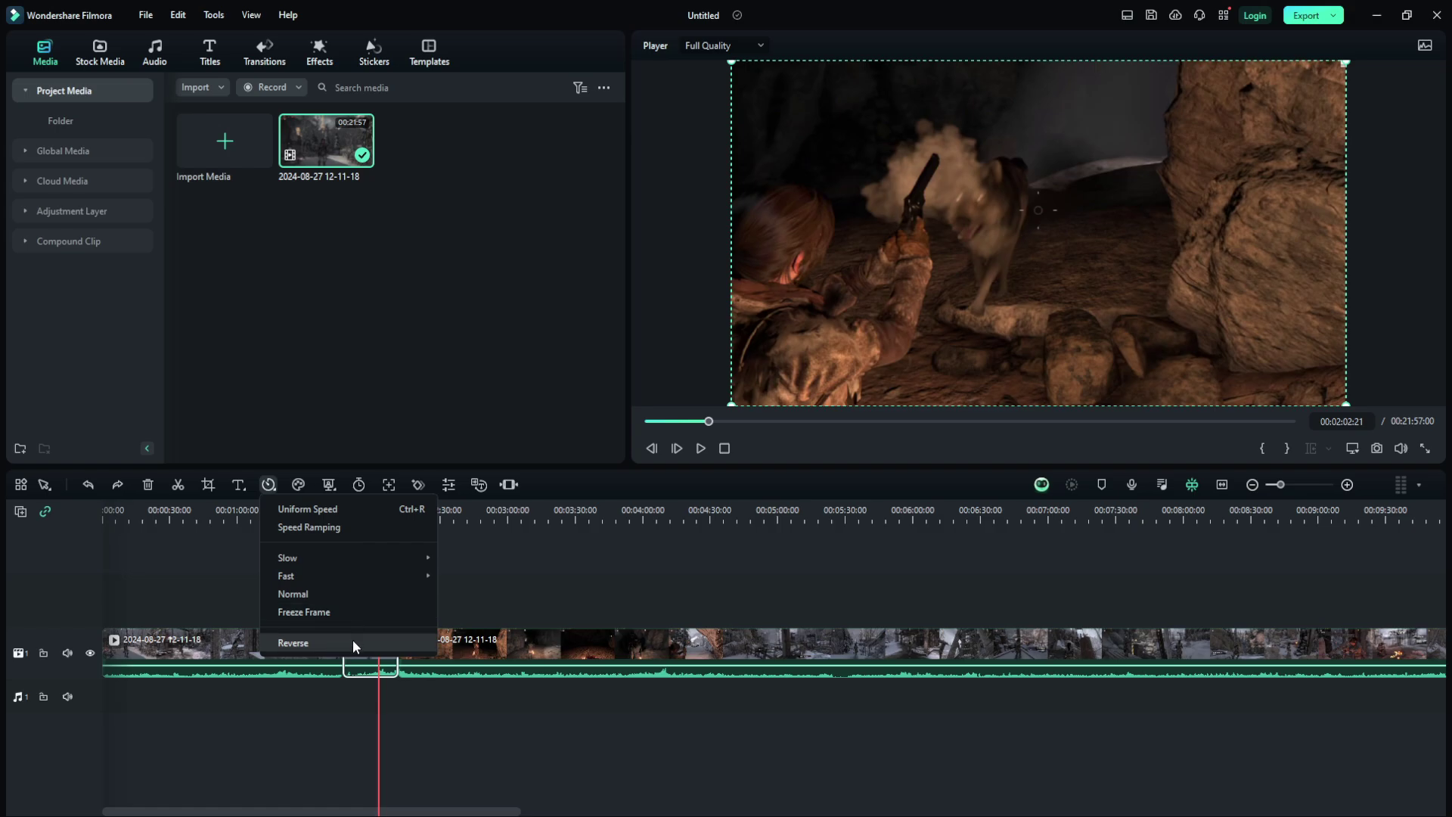
left_click(353, 643)
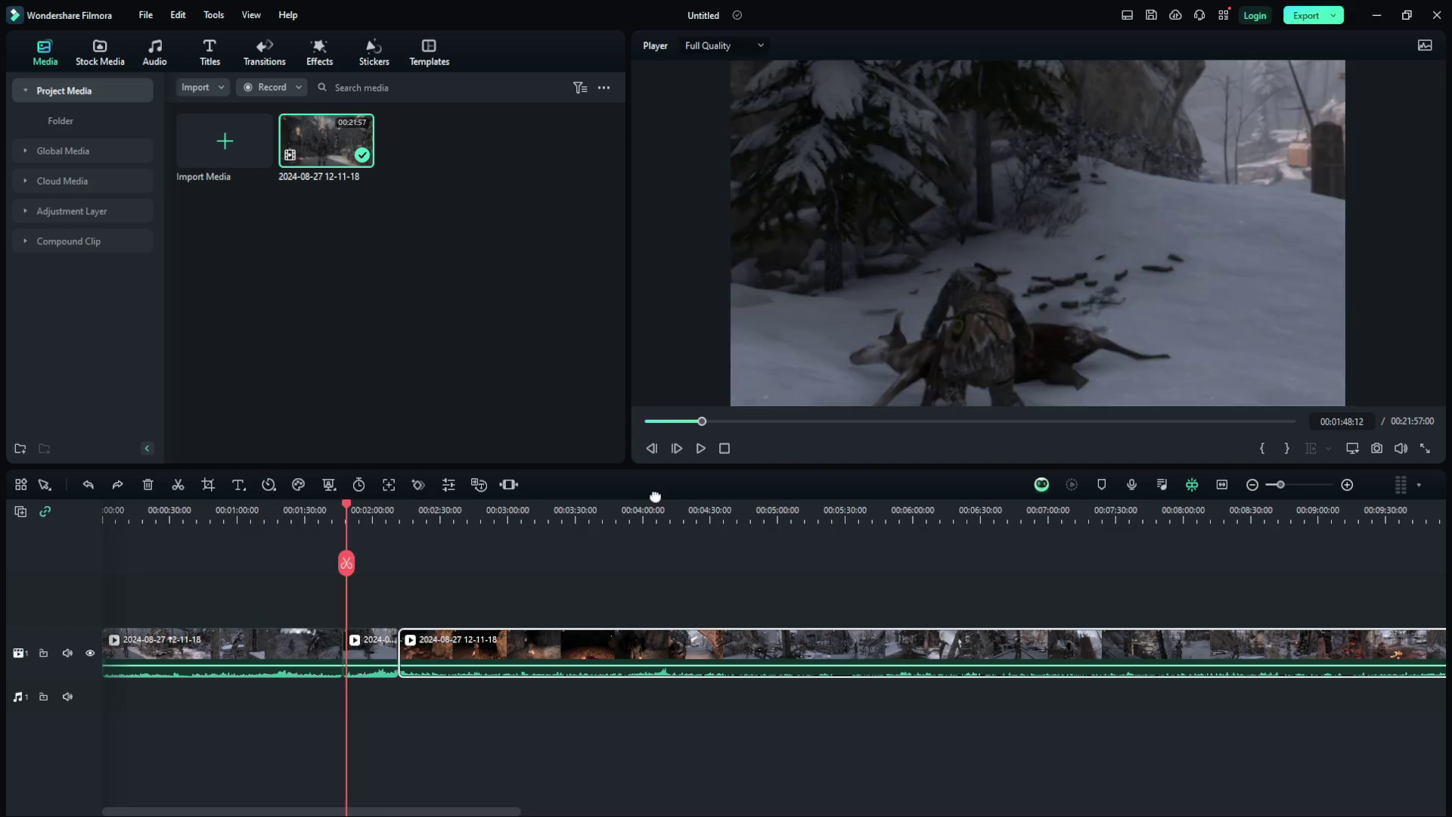
left_click(701, 448)
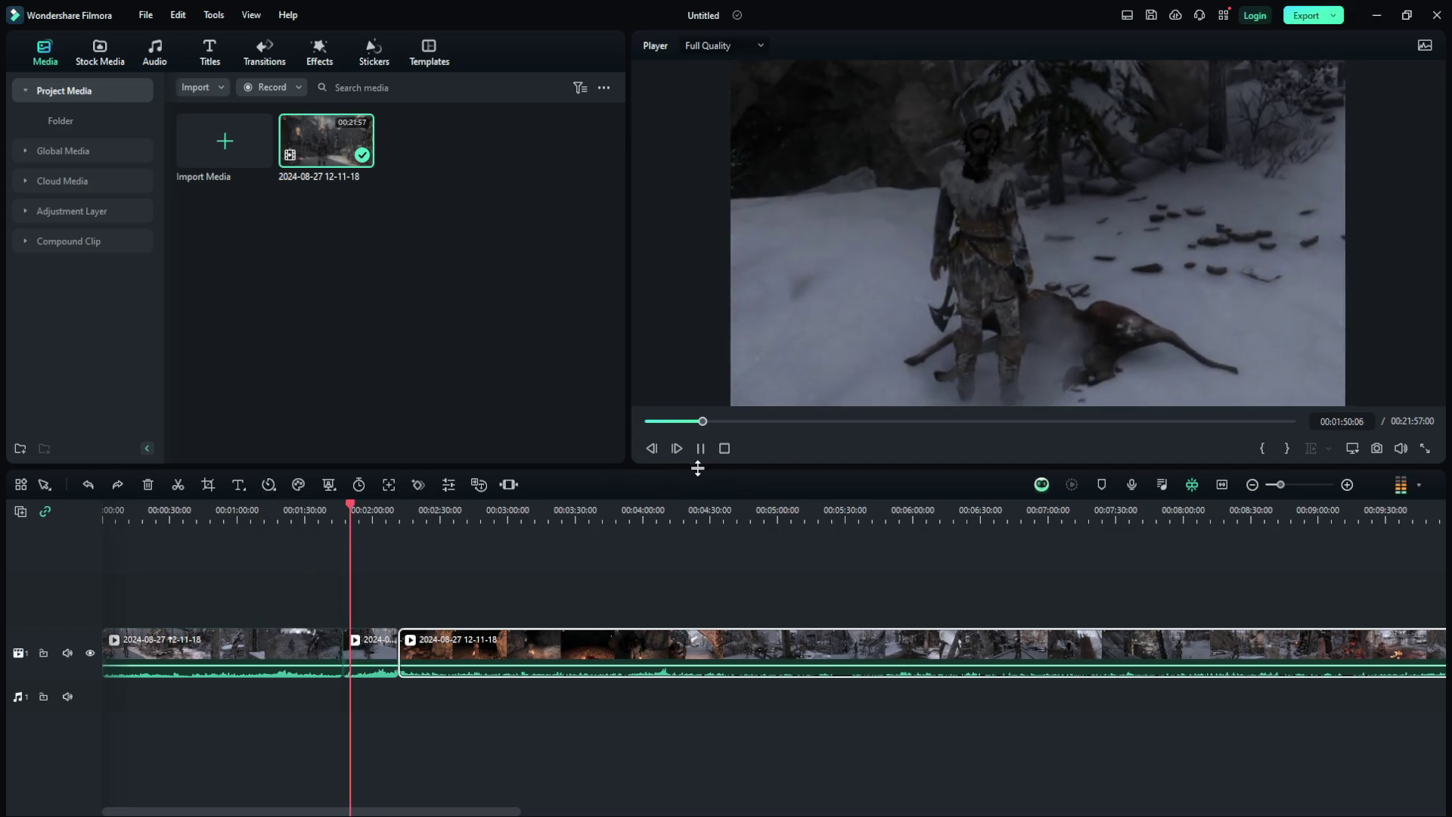
left_click(700, 451)
- Examine the Basic, HSL, Curves and Color Wheels colour settings of the short middle clip and close the colour editor
left_click(269, 485)
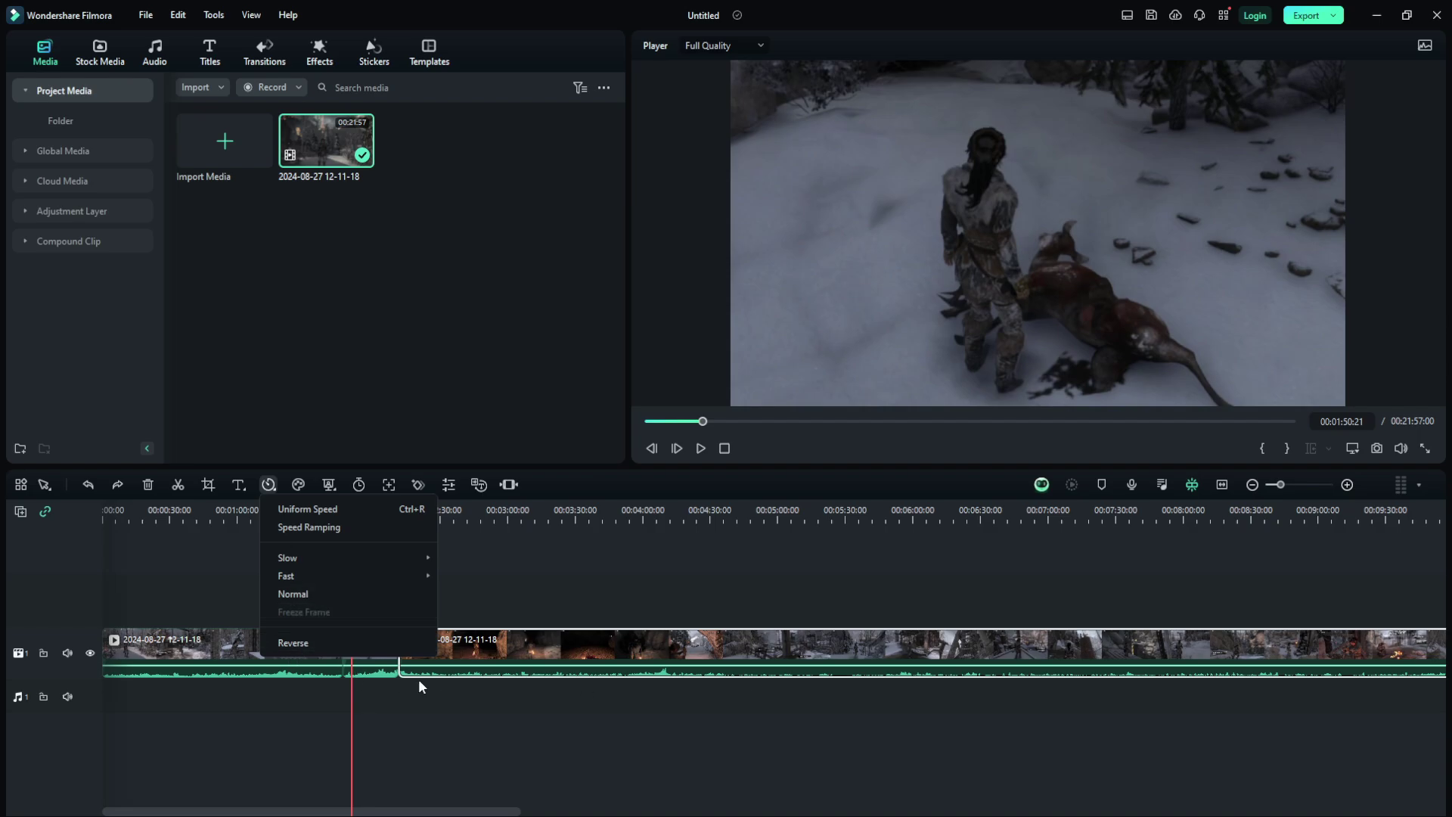
left_click(352, 663)
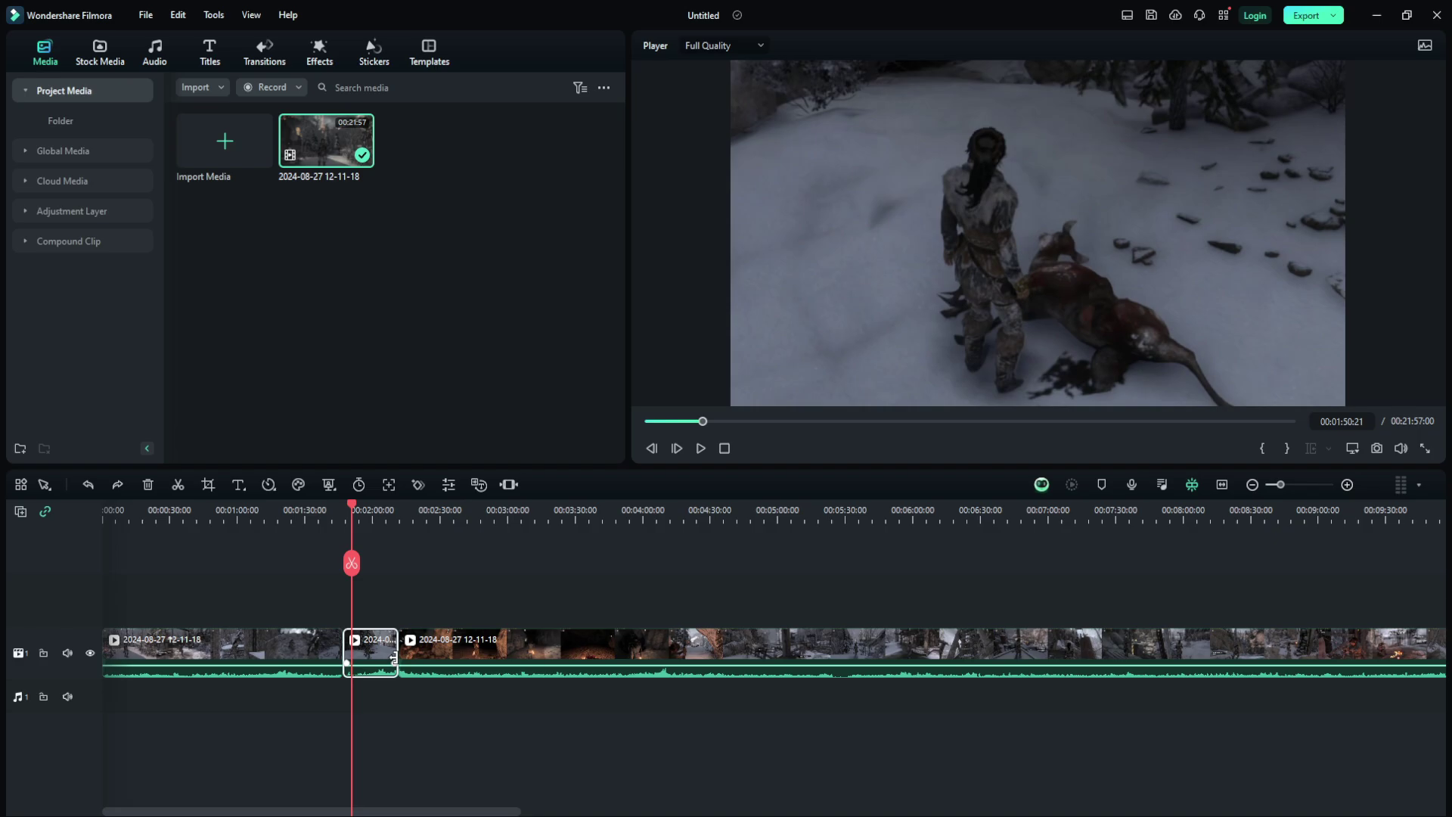
left_click(300, 485)
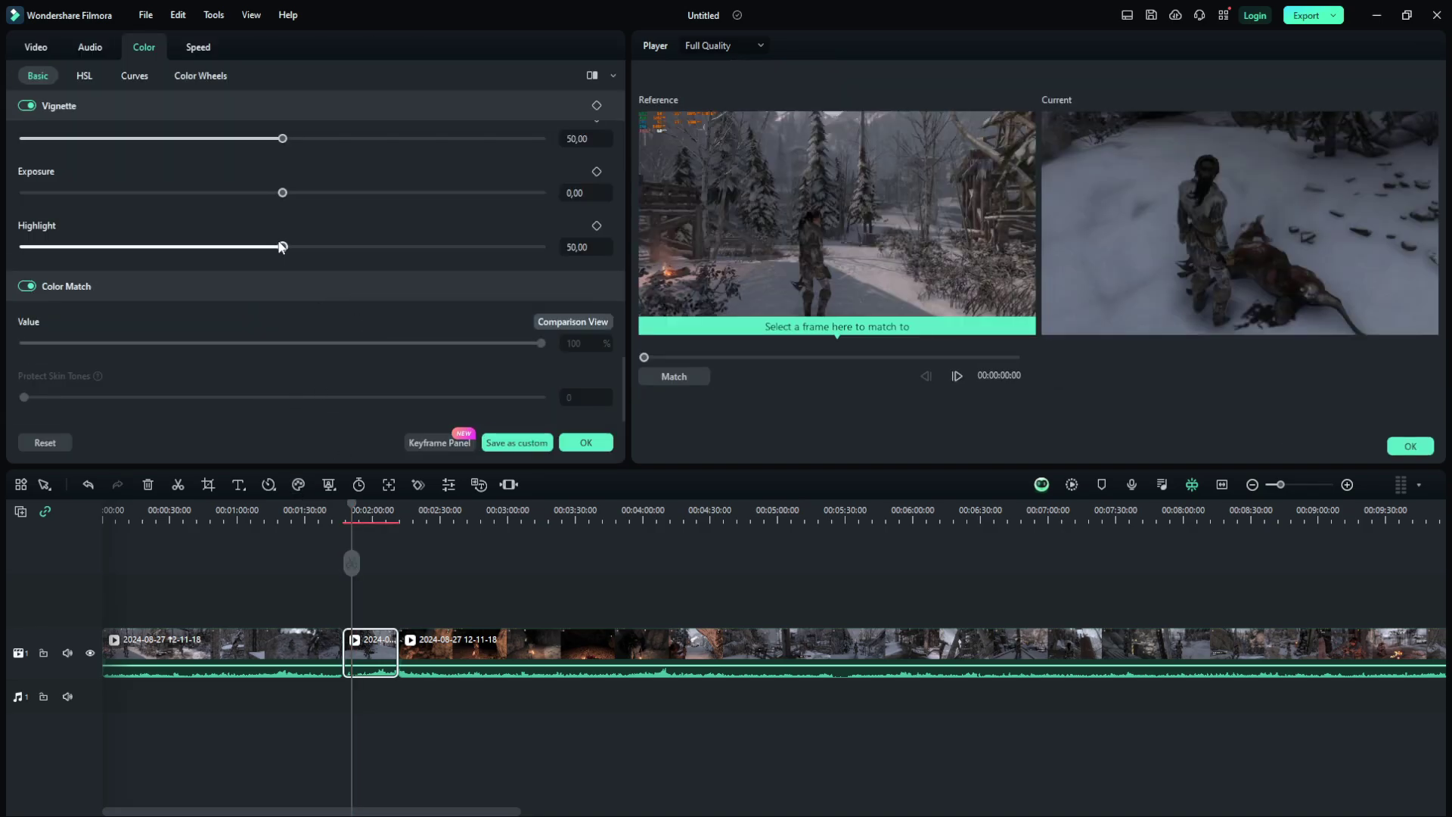
left_click(87, 76)
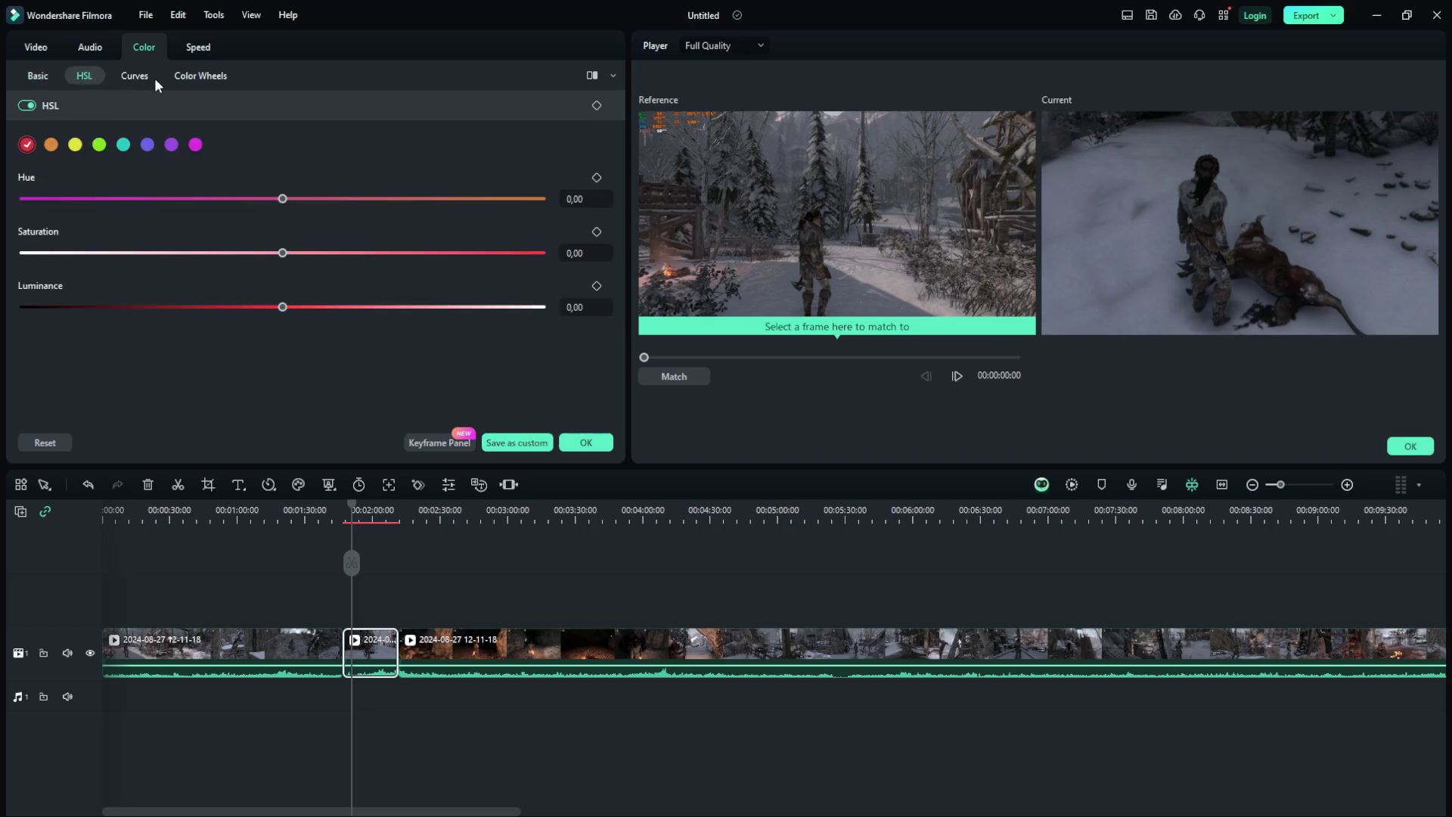
left_click(154, 79)
left_click(203, 79)
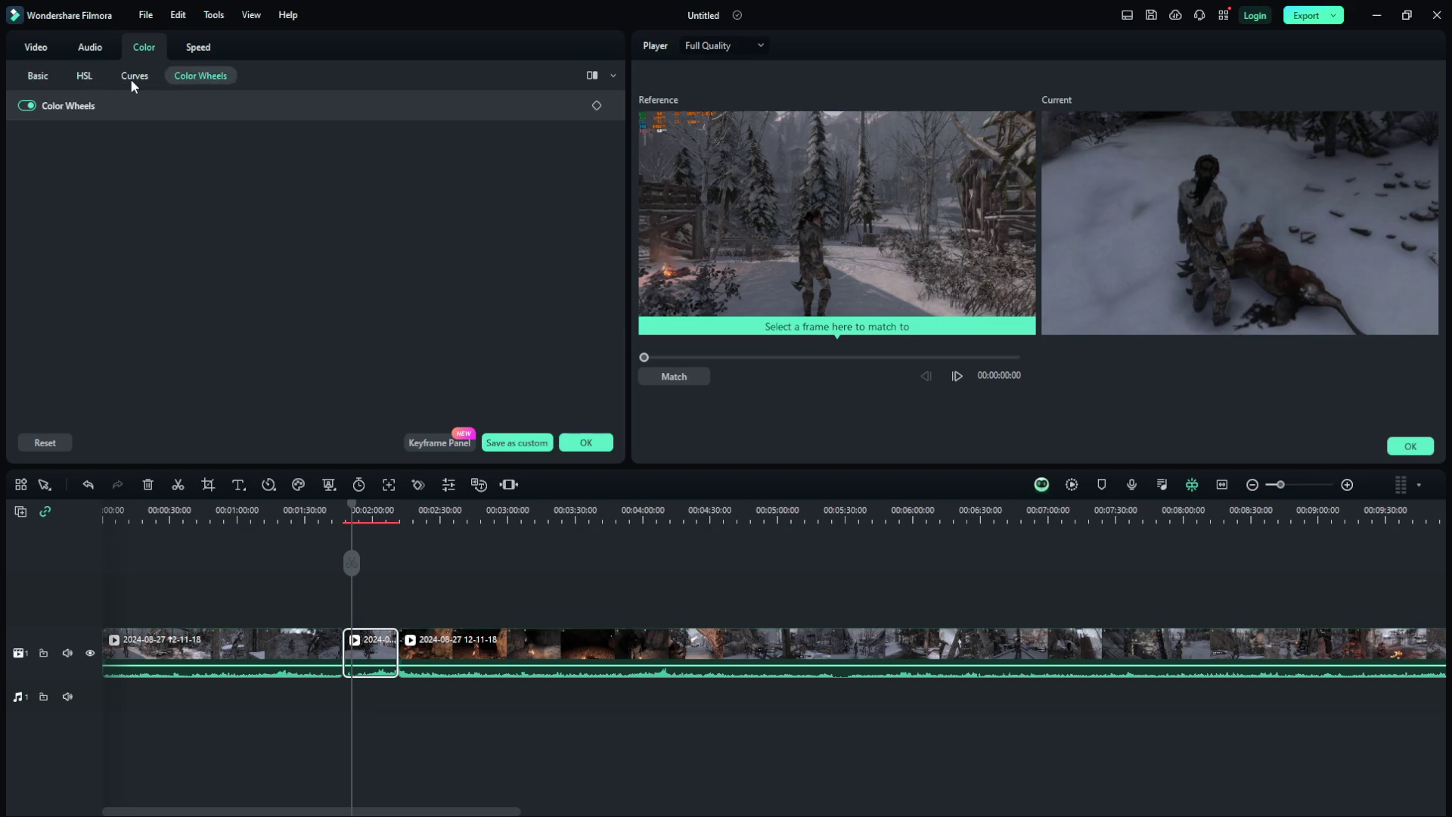
left_click(127, 80)
left_click(212, 82)
left_click(87, 75)
left_click(39, 76)
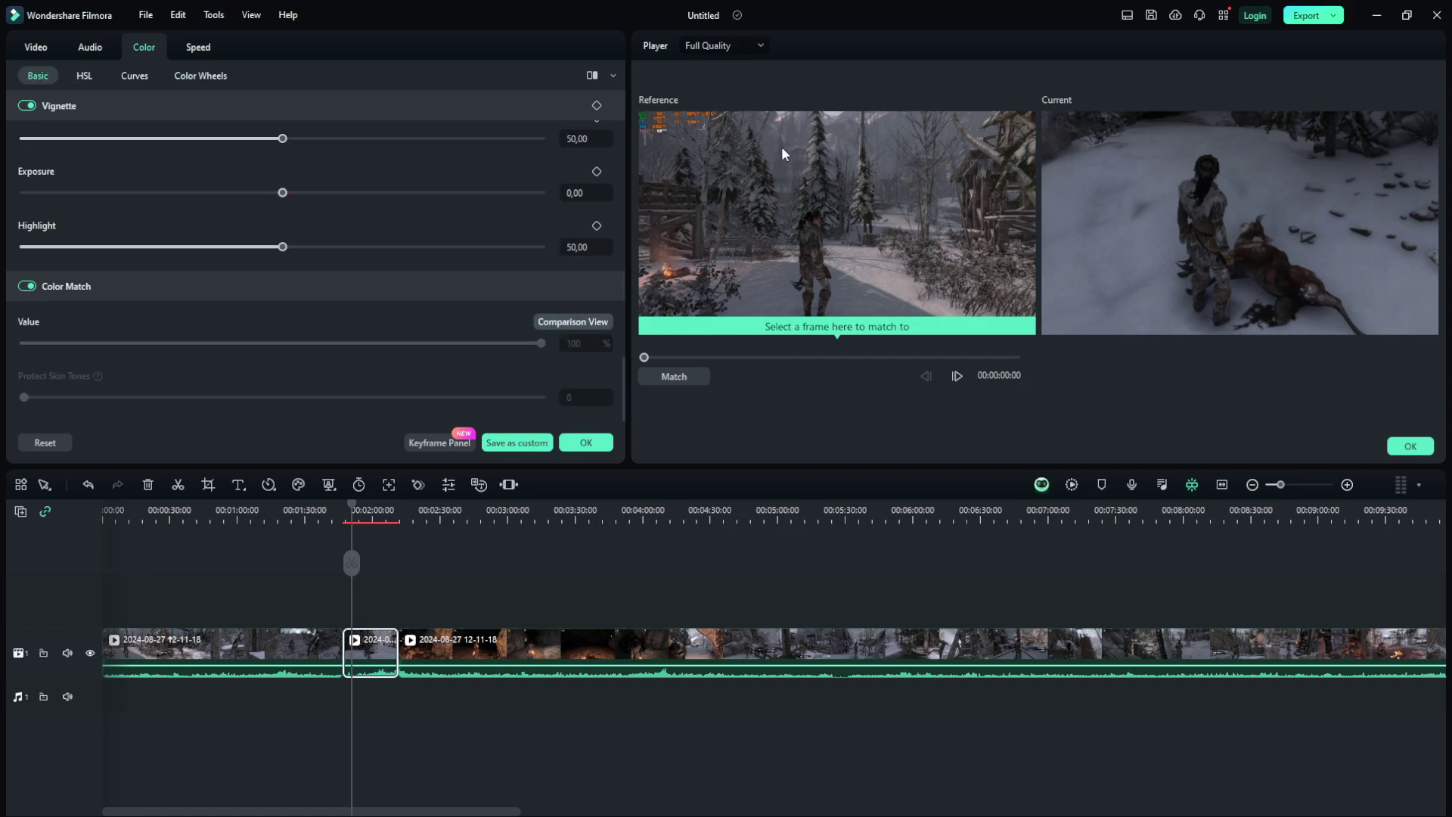
left_click(584, 444)
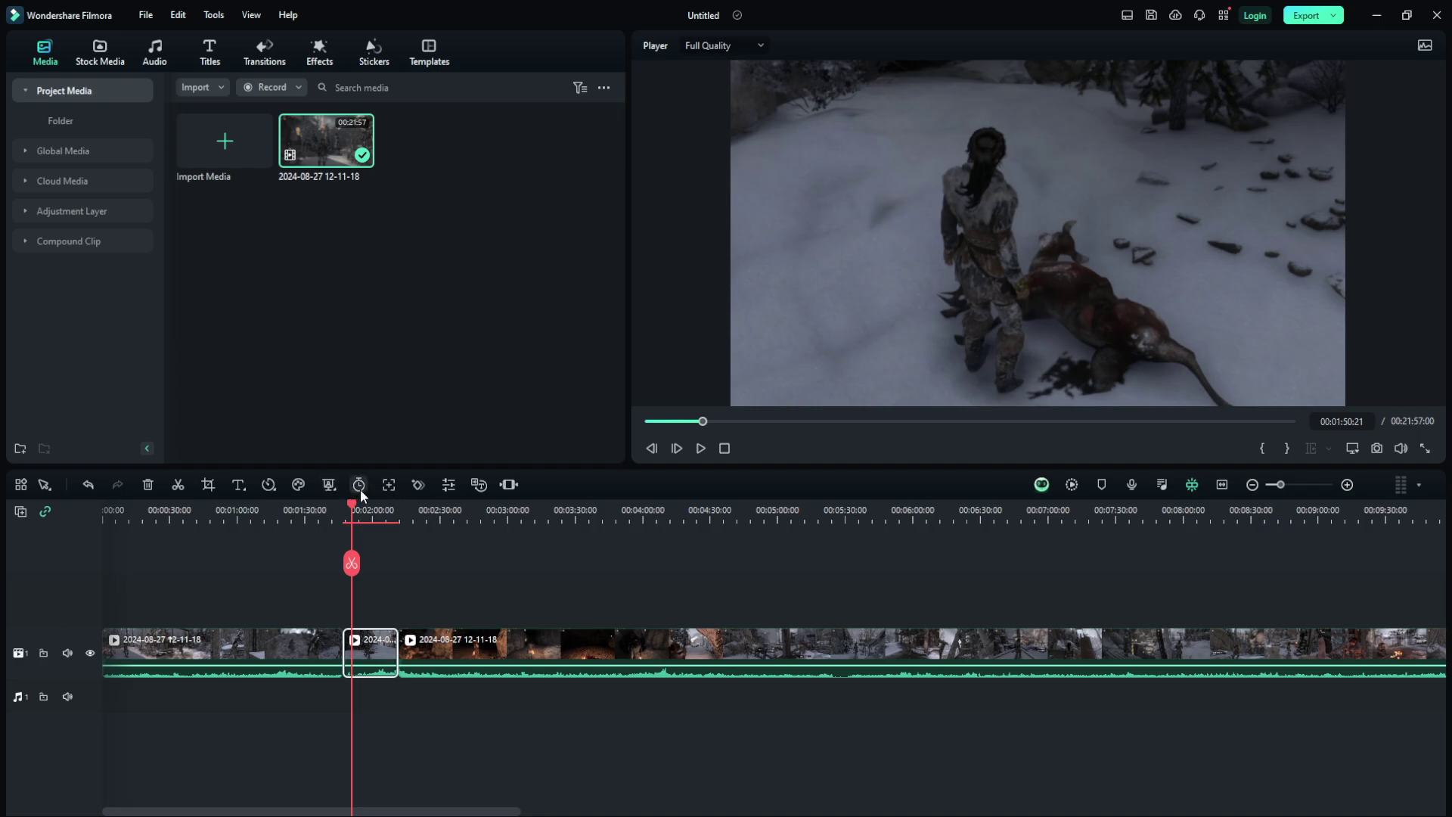
- Open the duration setting of the short middle clip and dismiss it without saving
left_click(359, 485)
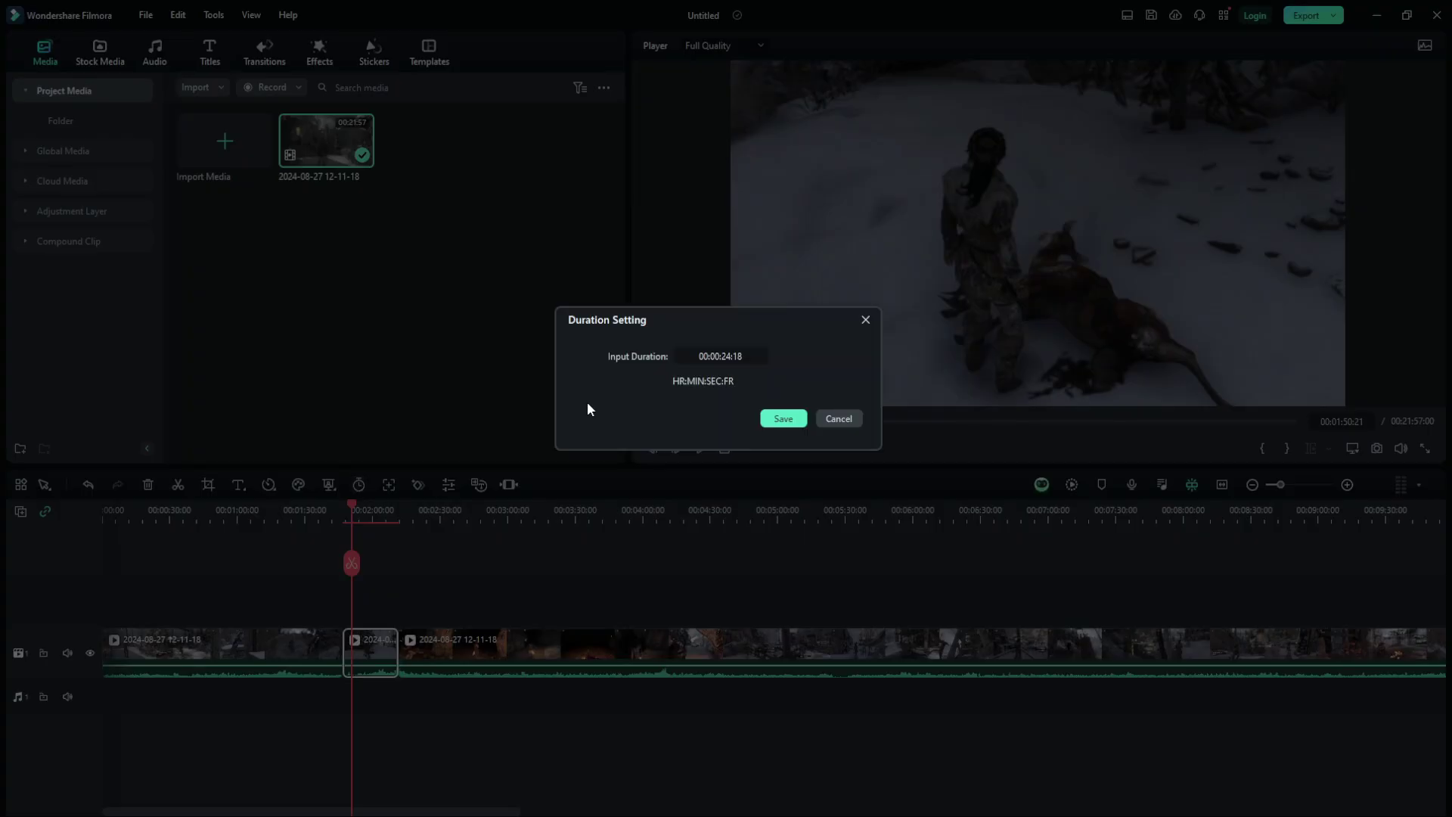
left_click(839, 418)
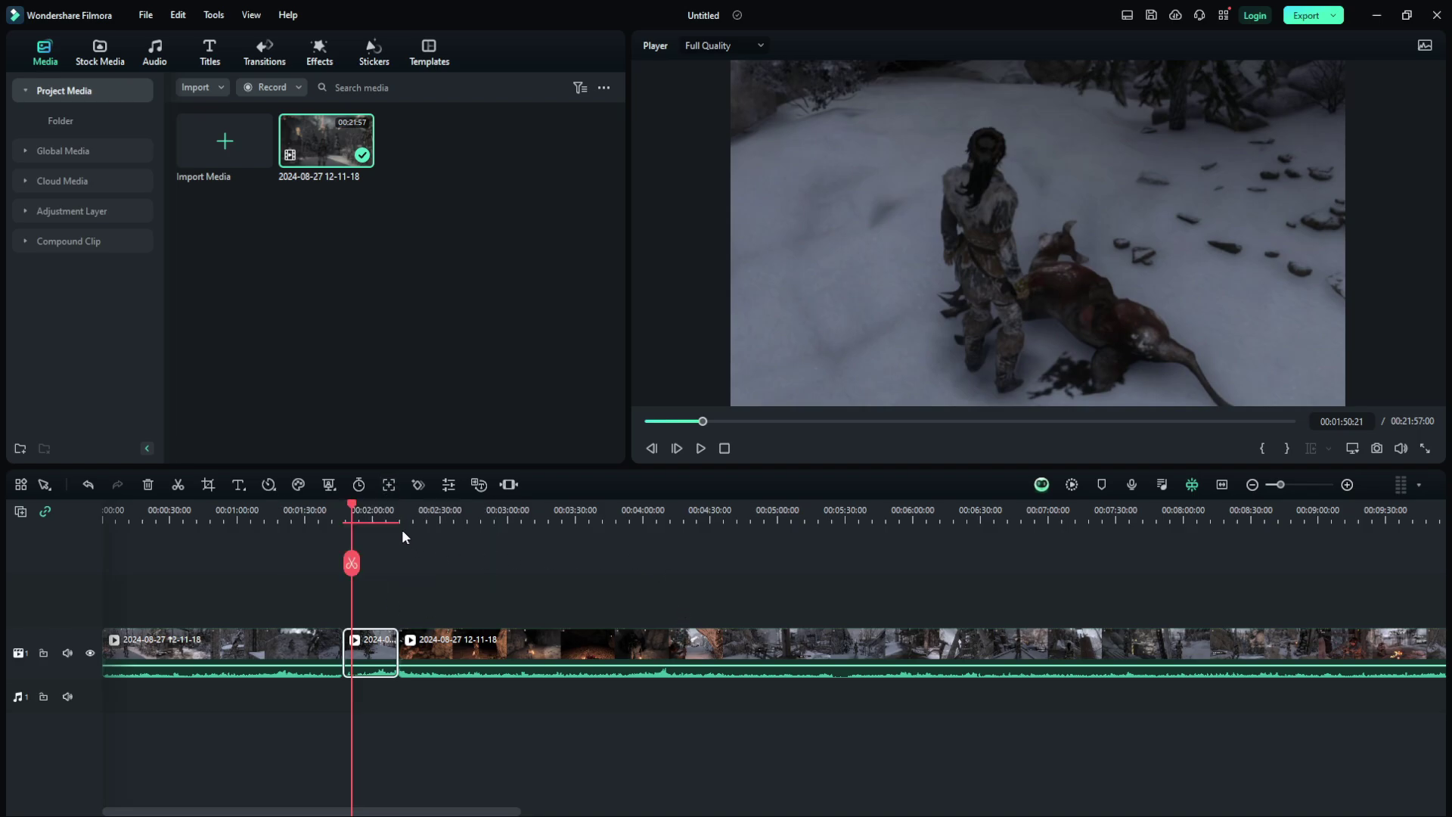
left_click_drag(355, 511, 369, 510)
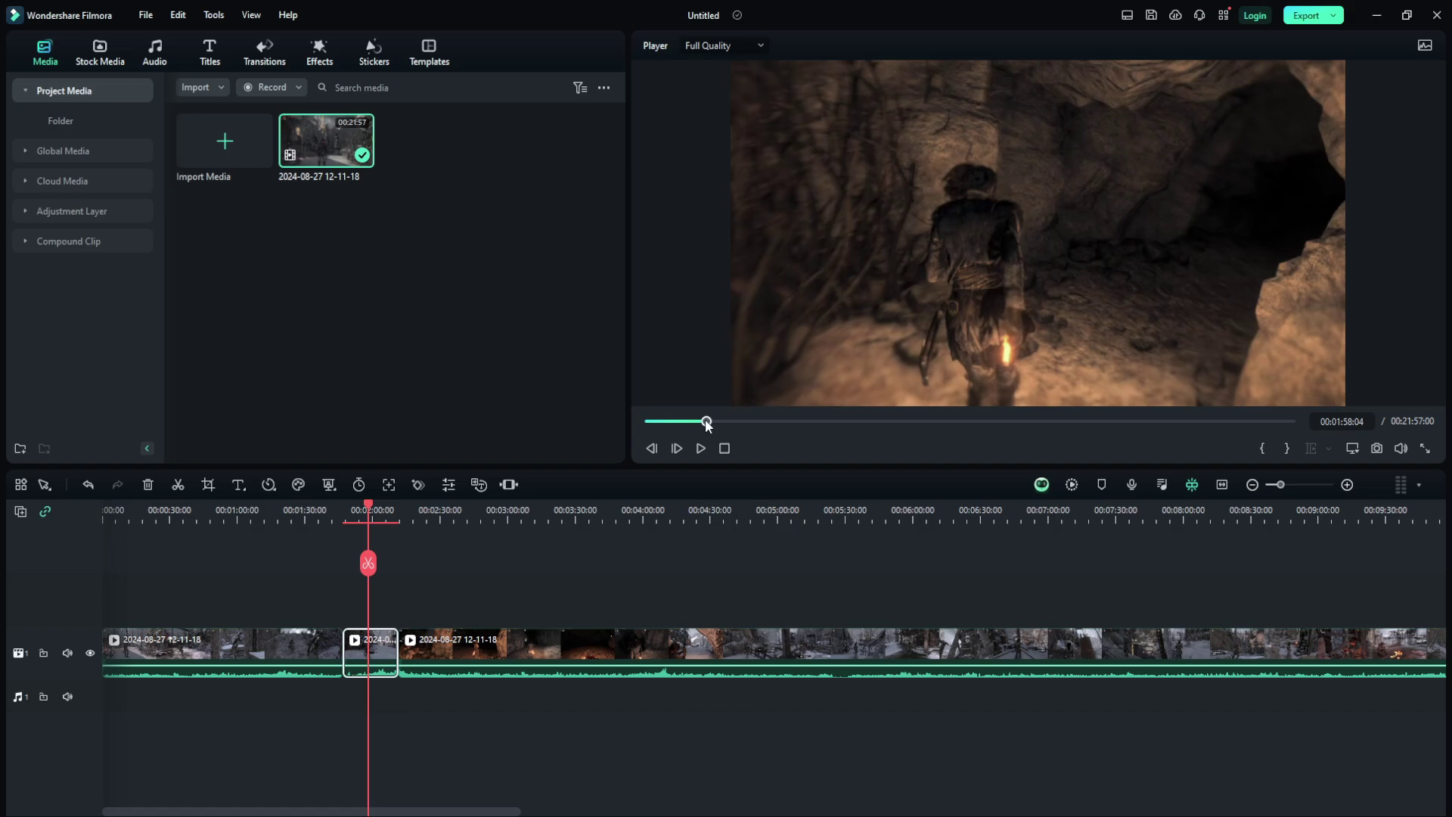
mouse_move(707, 423)
left_mouse_down()
mouse_move(691, 423)
mouse_move(704, 433)
left_mouse_up()
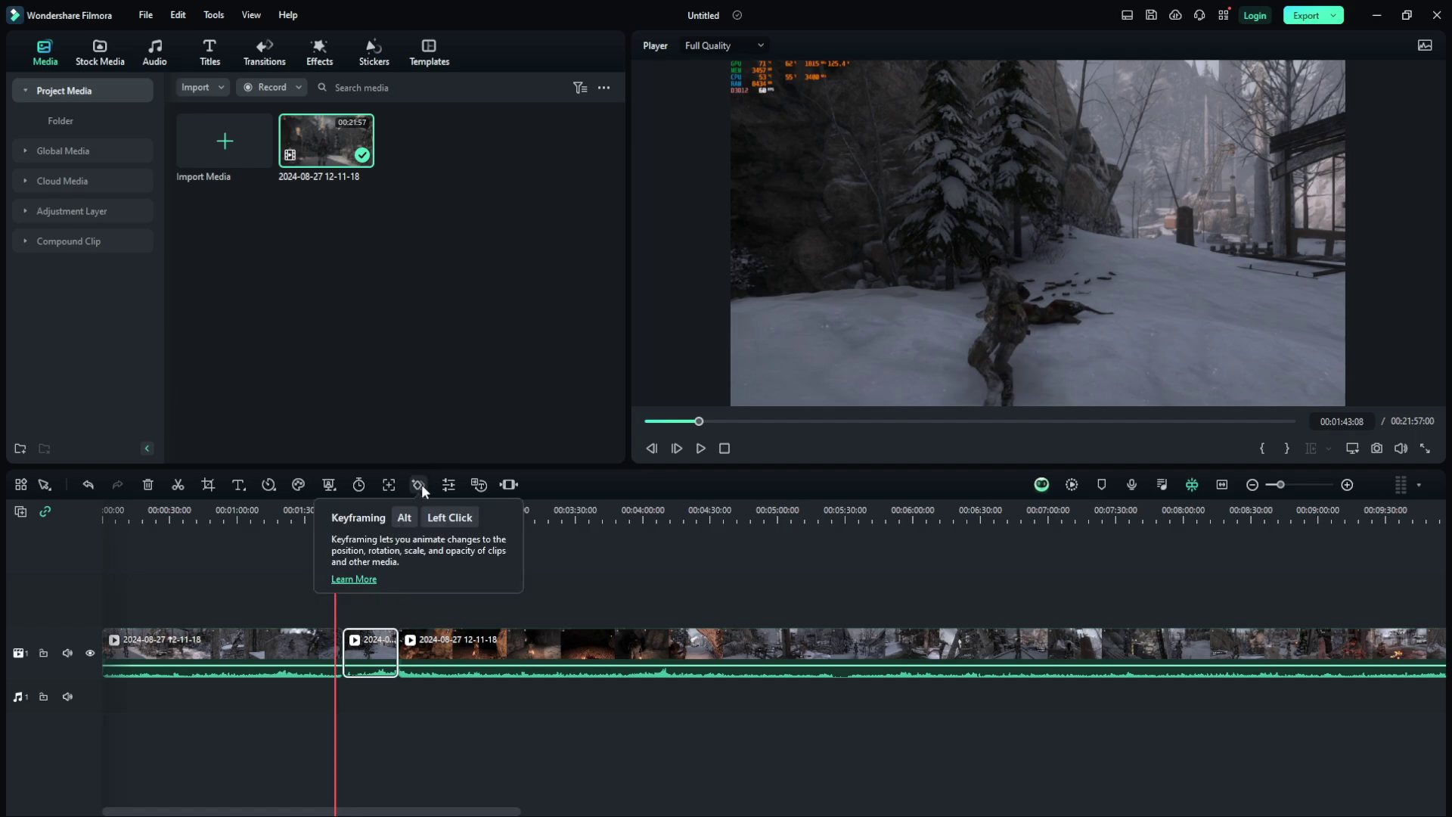
left_click(694, 579)
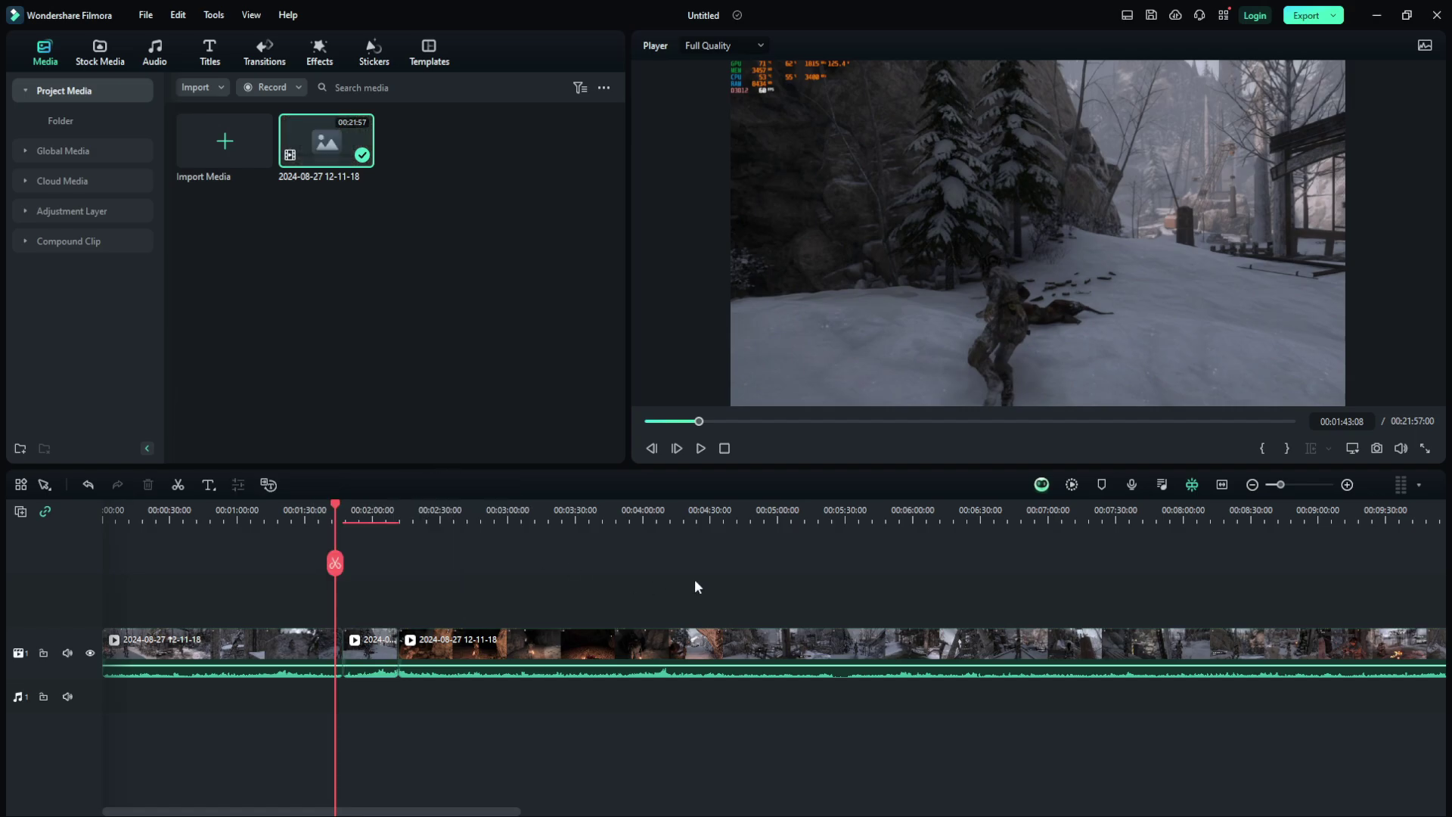
- Apply the Zoom In preset animation to the short middle clip, looking over its mask and AI tool options on the way
left_click_drag(338, 512, 353, 519)
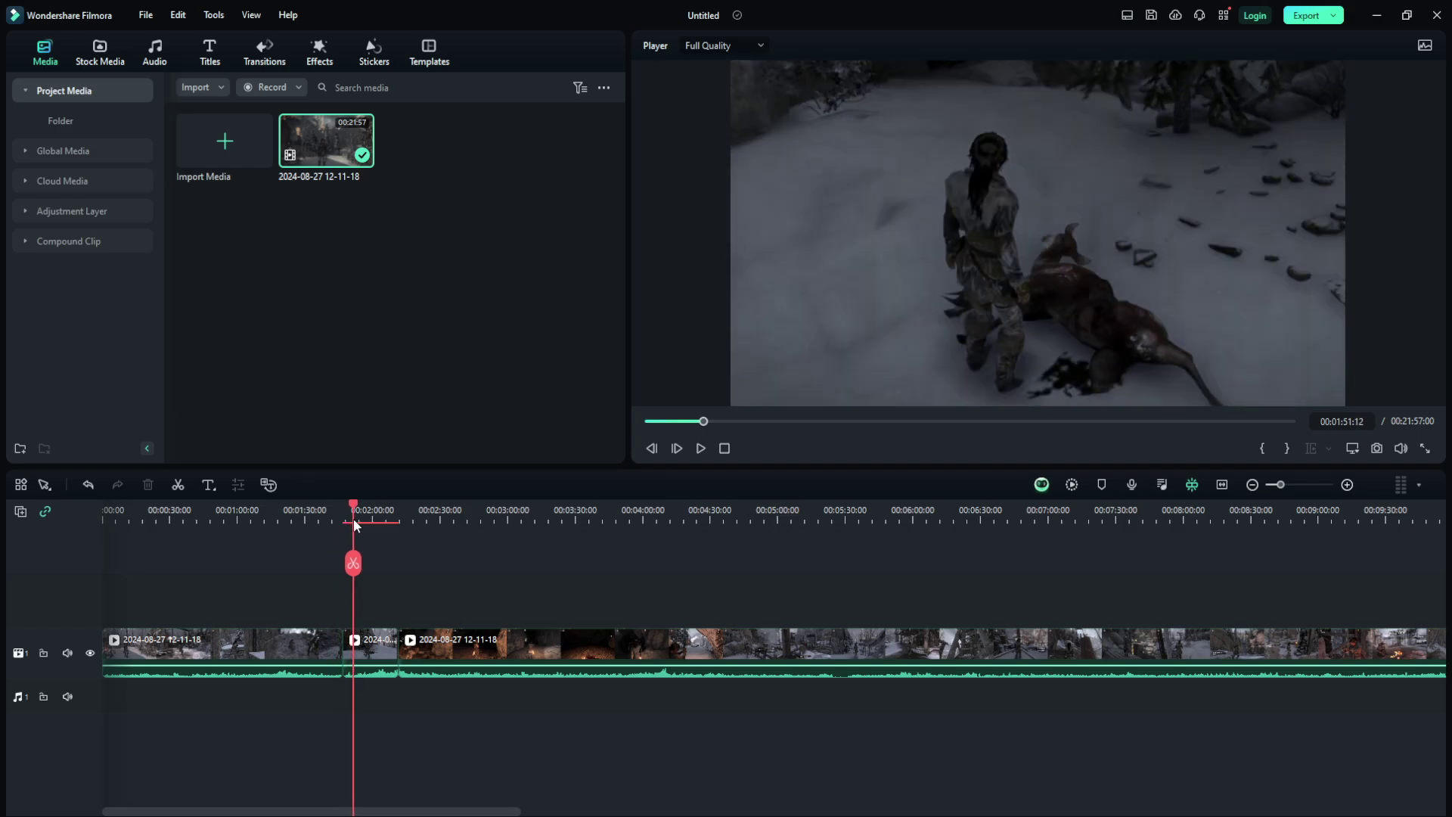
left_click(383, 649)
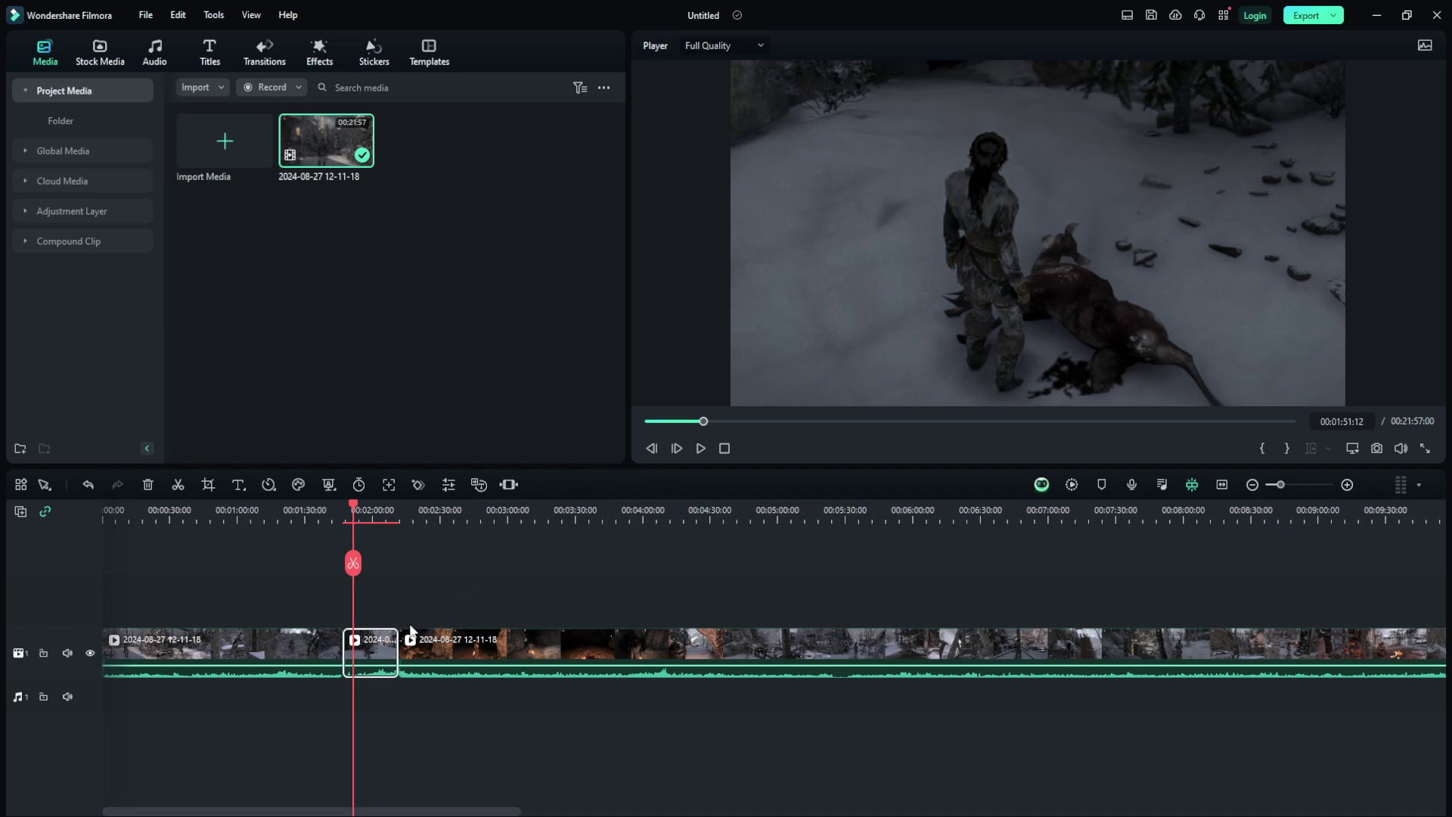
double_click(380, 646)
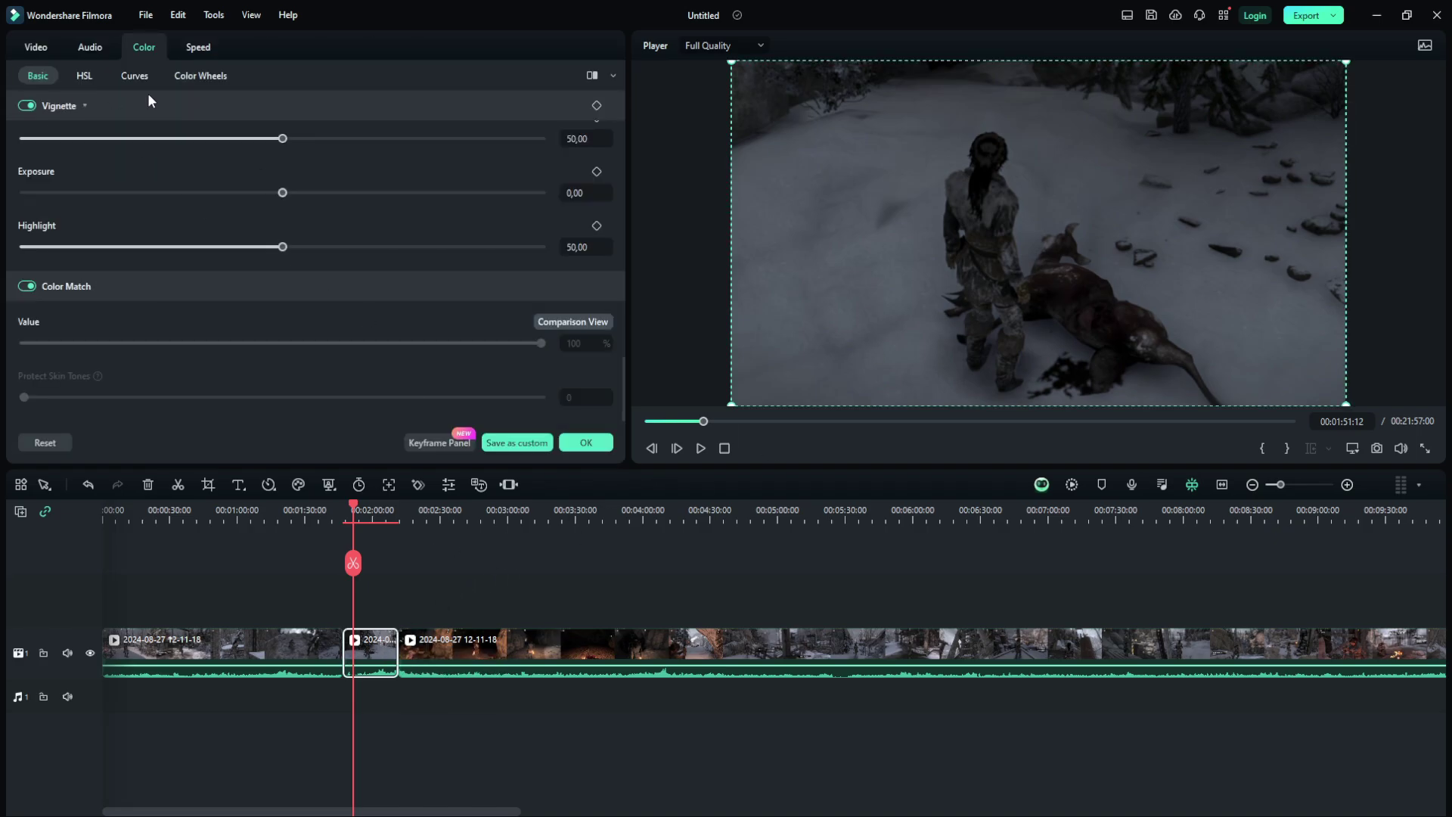
left_click(42, 46)
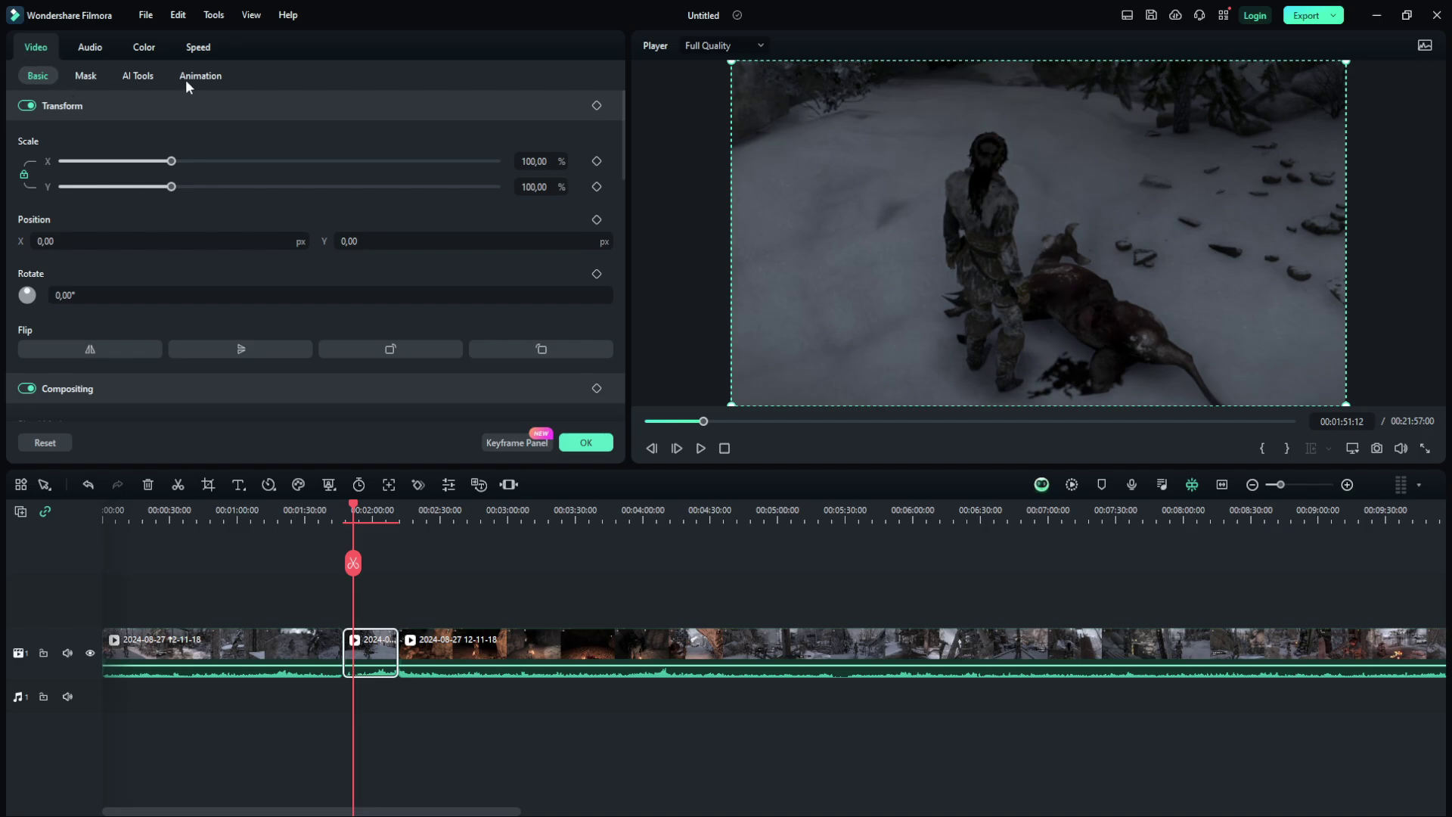
left_click(78, 74)
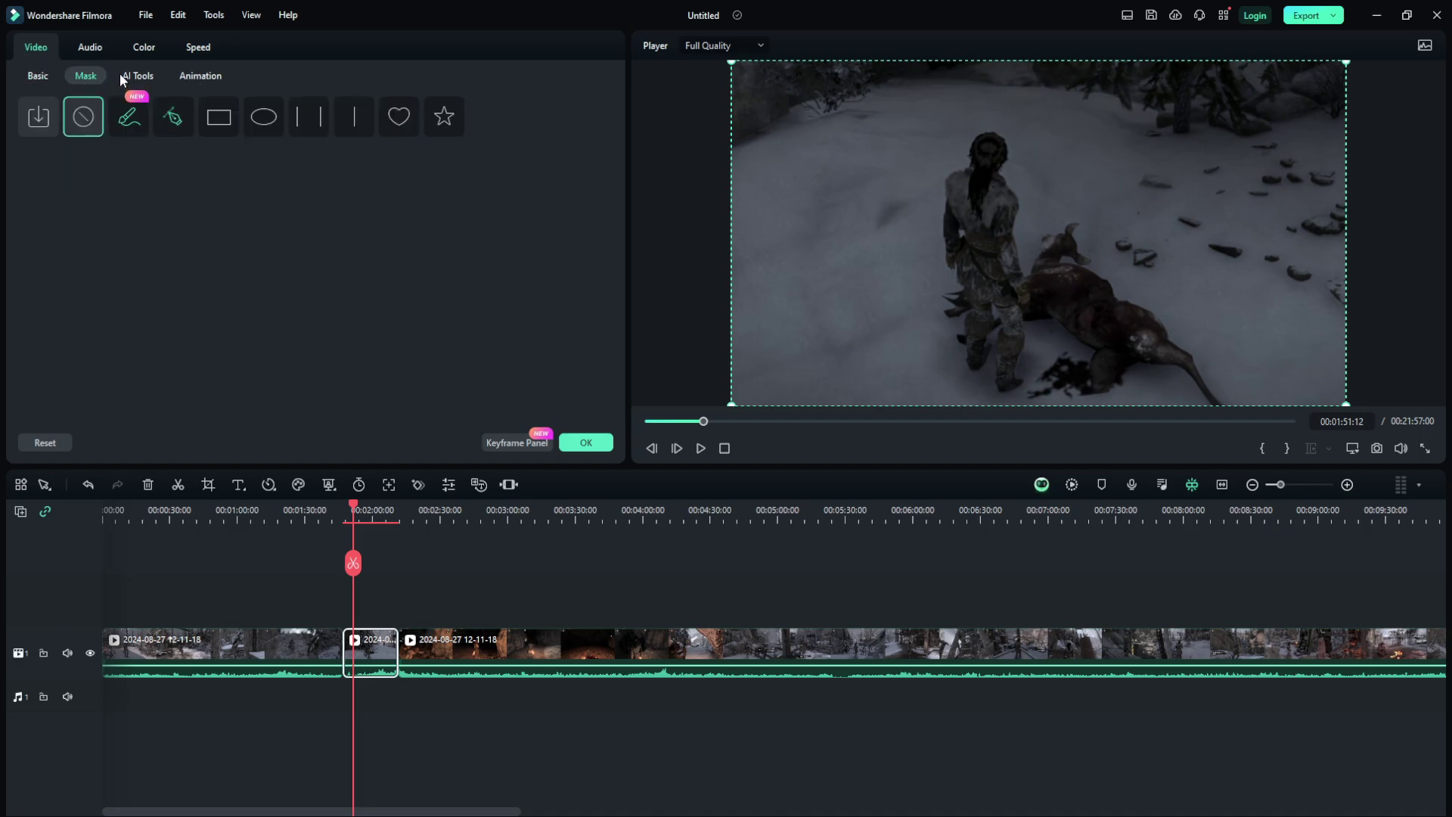
left_click(137, 77)
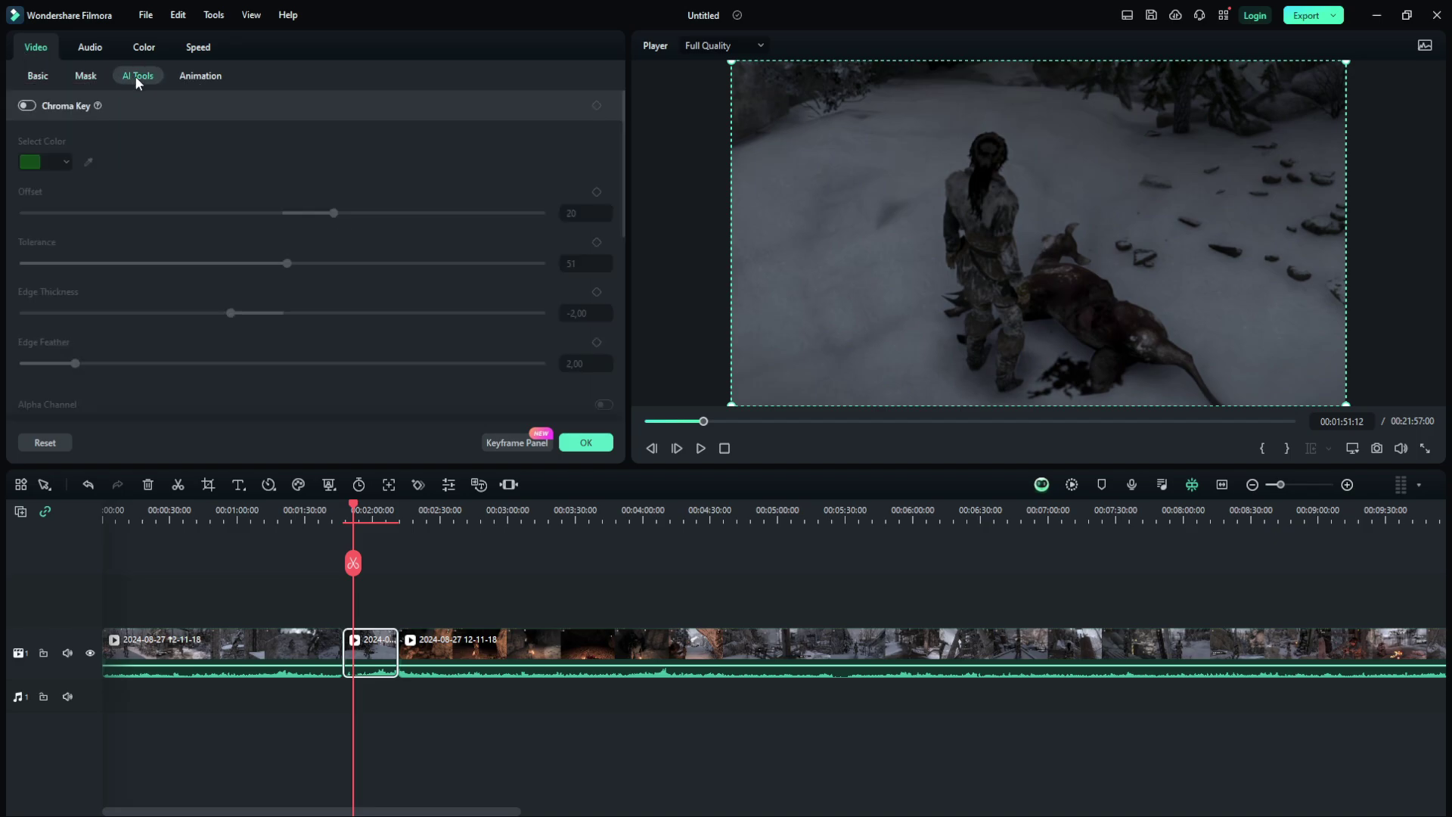
left_click(183, 76)
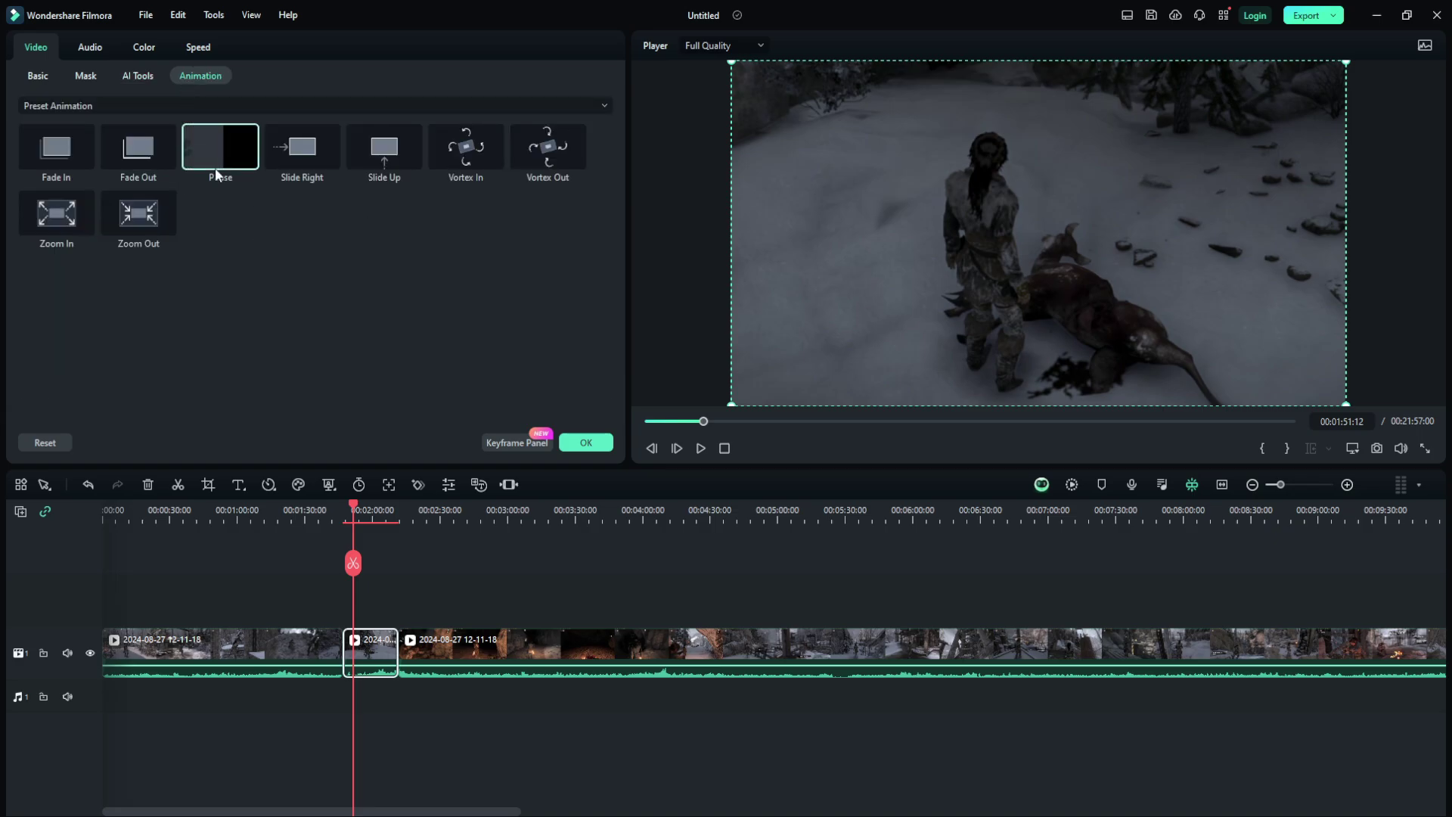
double_click(52, 223)
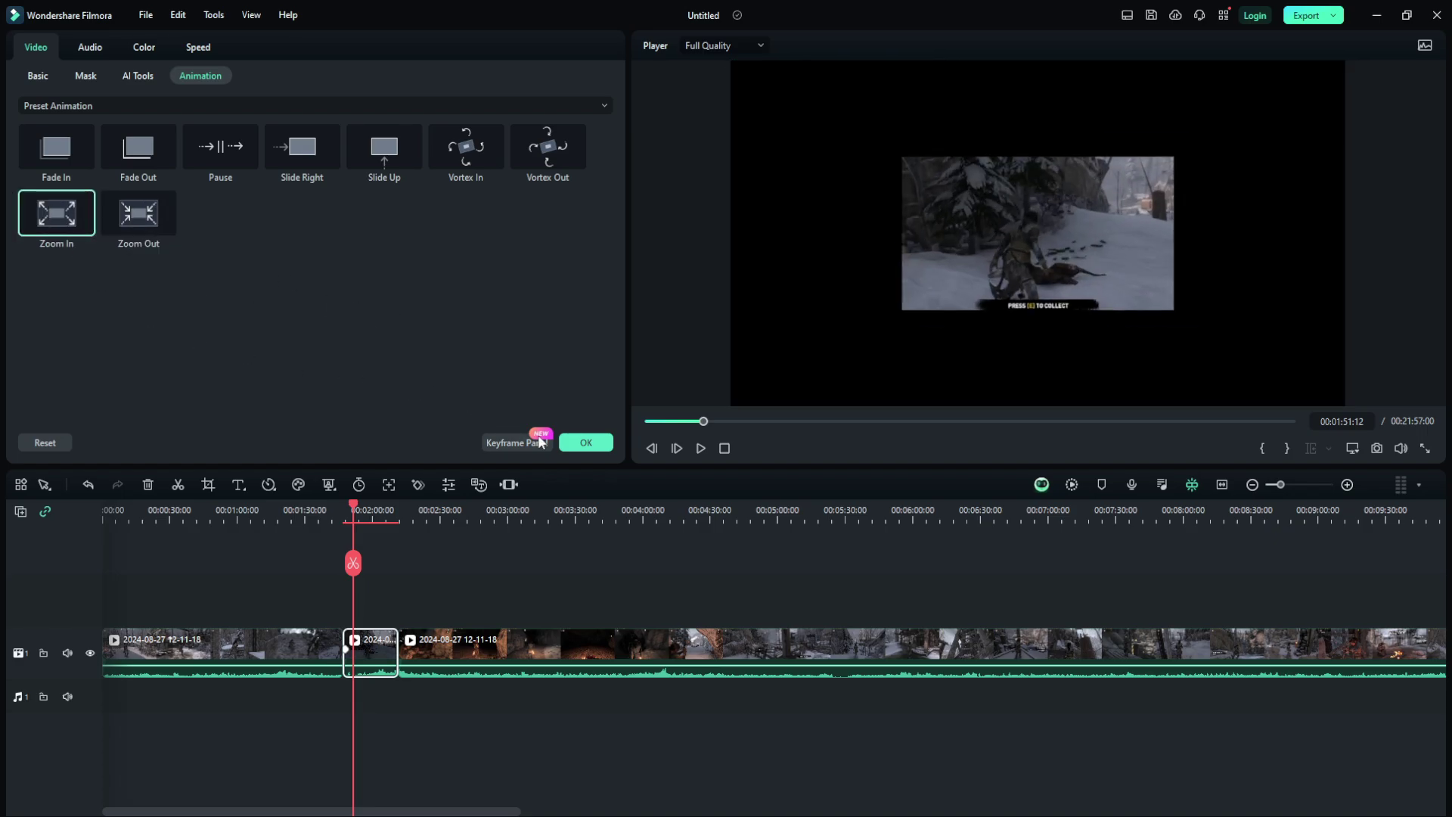
- Preview the Zoom In animation from just before the start of the short middle clip and close the animation settings
left_click_drag(352, 505, 332, 508)
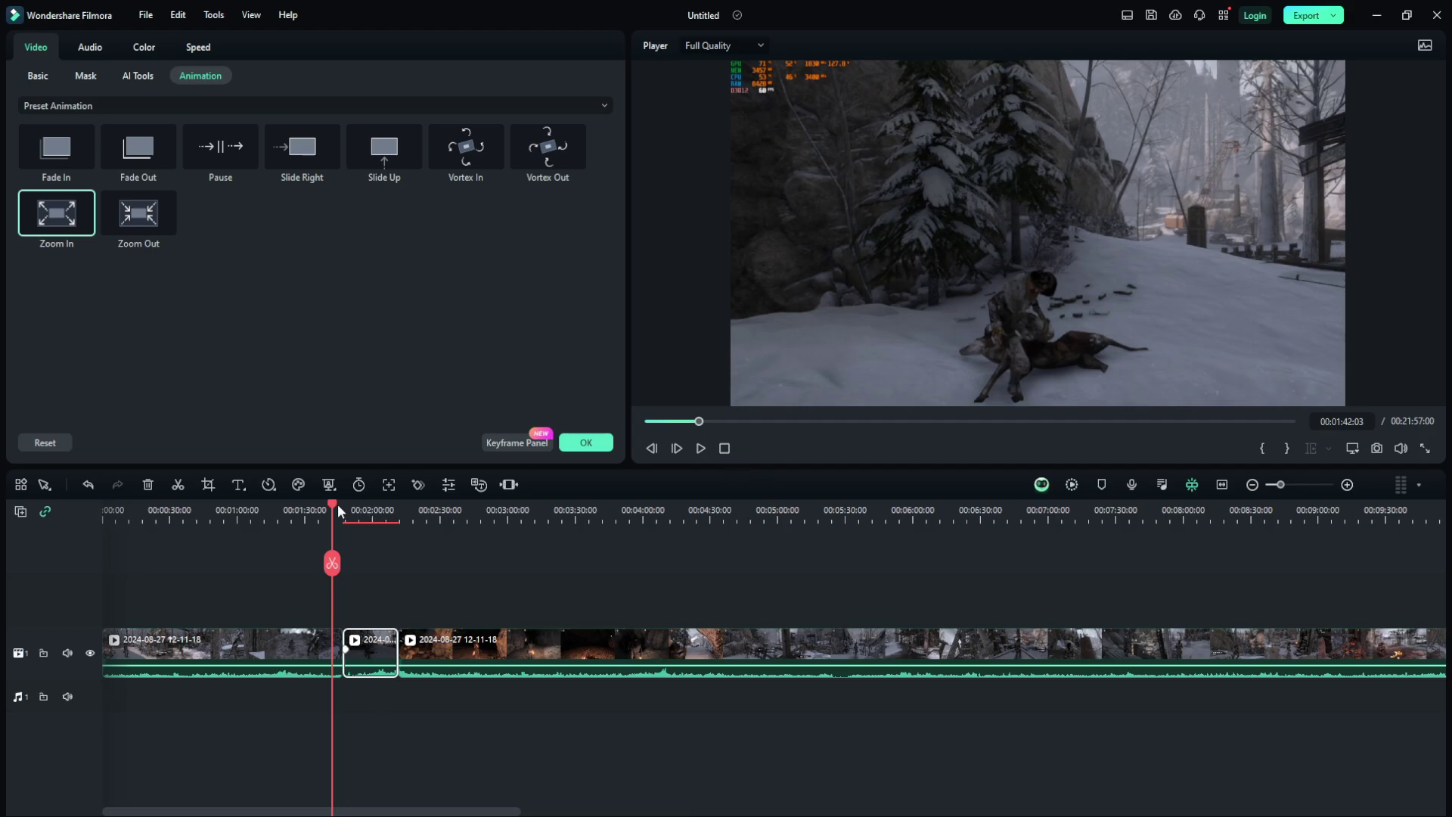
left_click(339, 513)
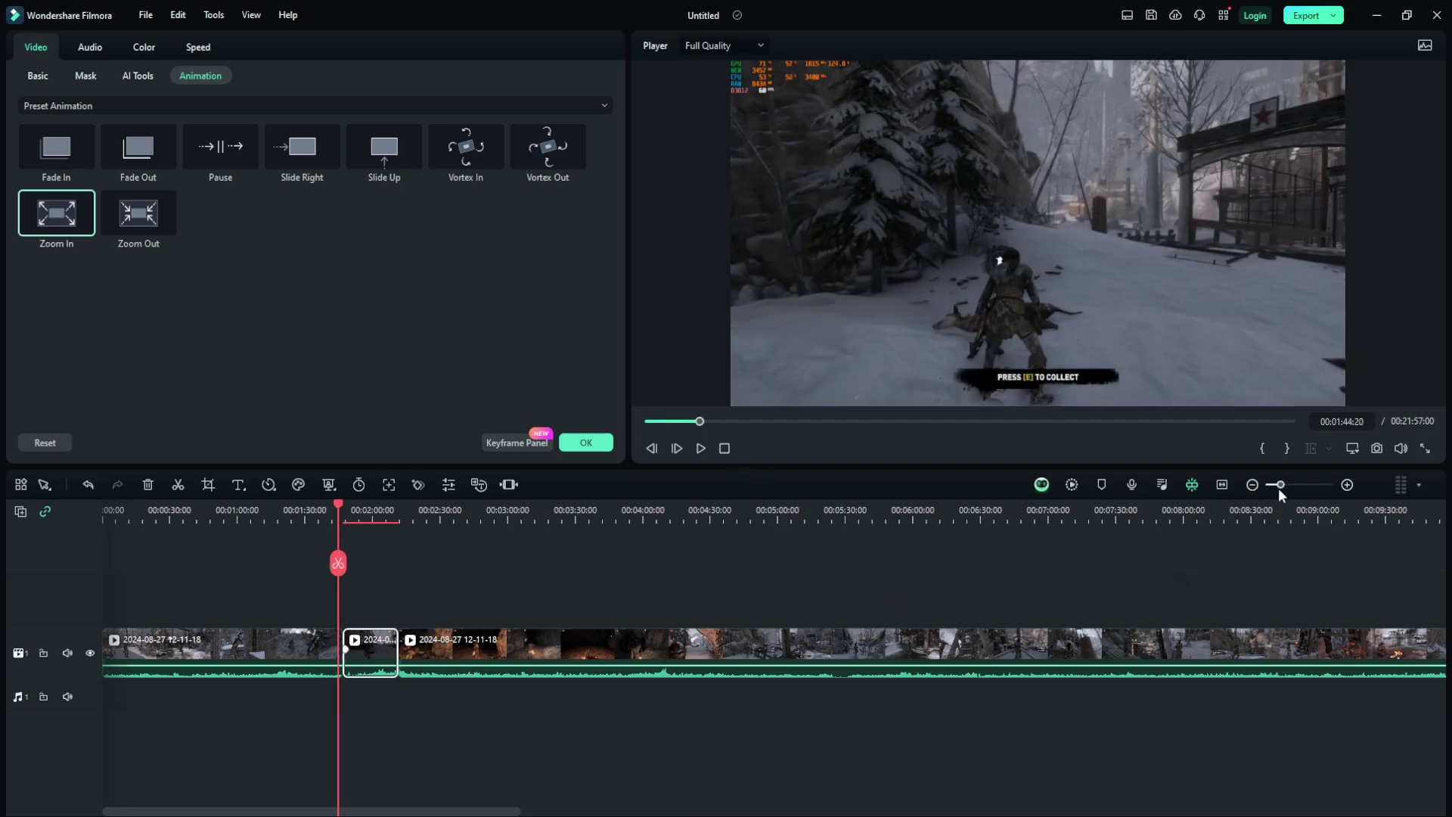
left_click_drag(1281, 485, 1288, 485)
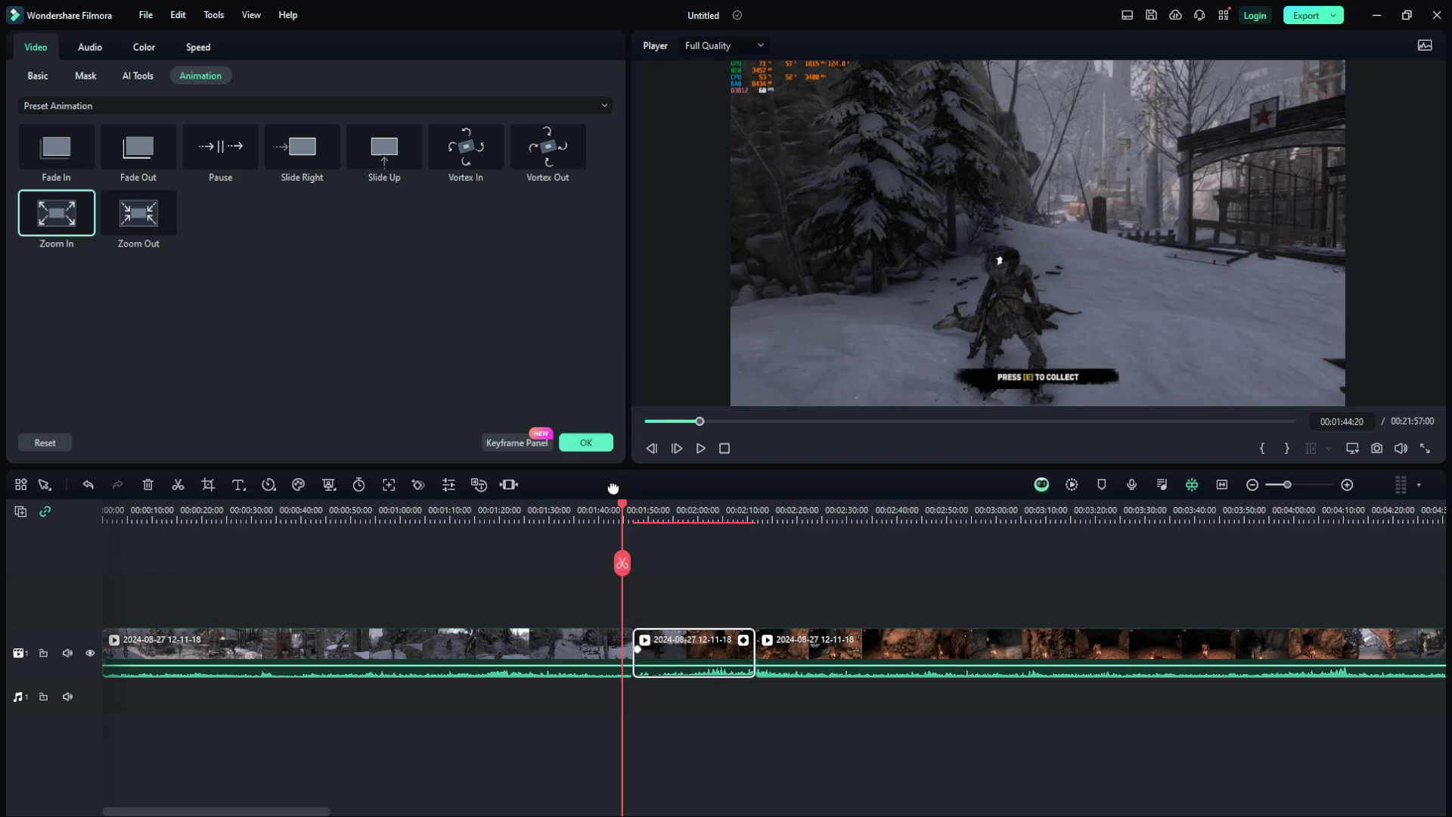
left_click(625, 508)
key("space")
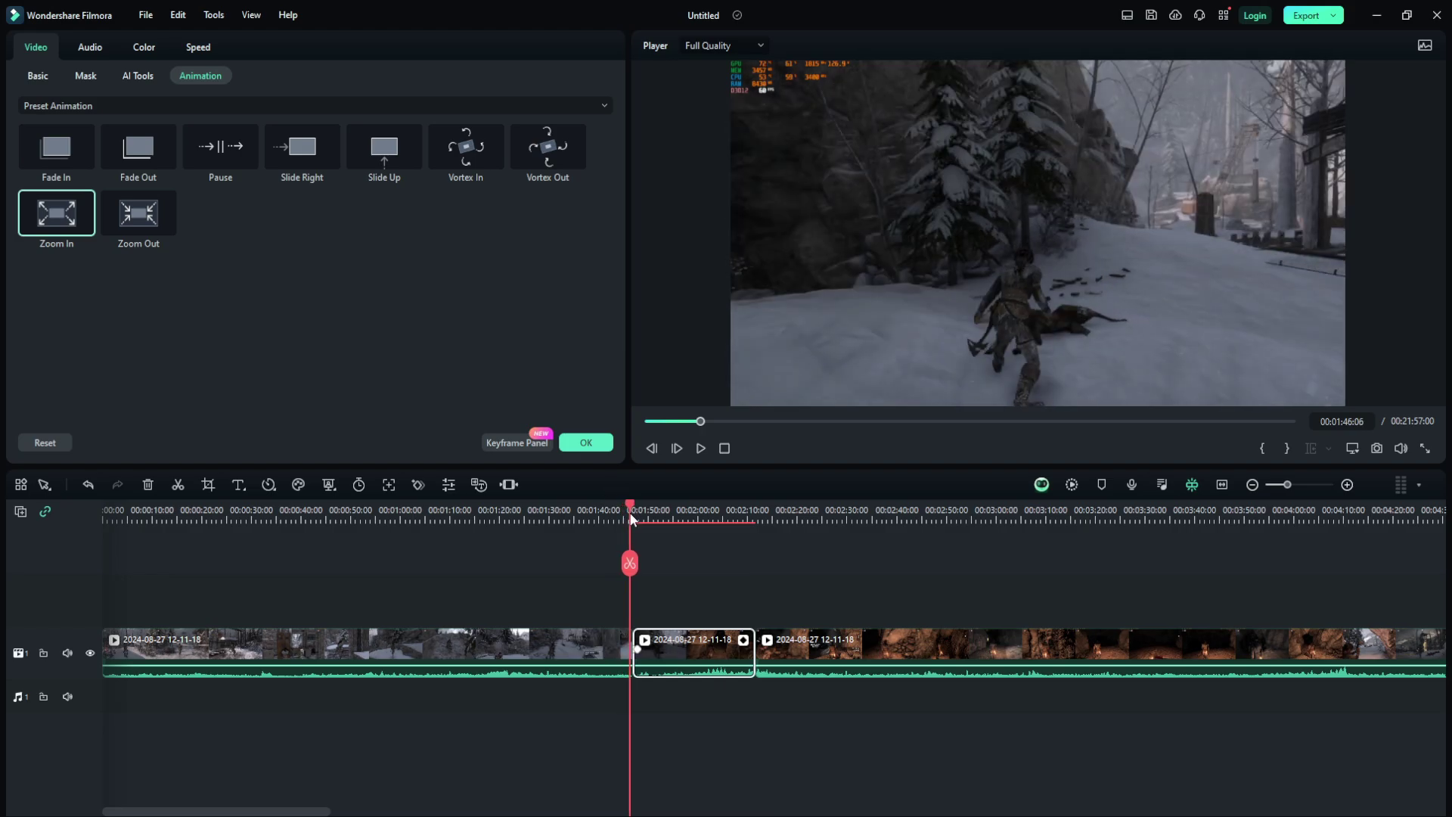
key("space")
left_click(702, 451)
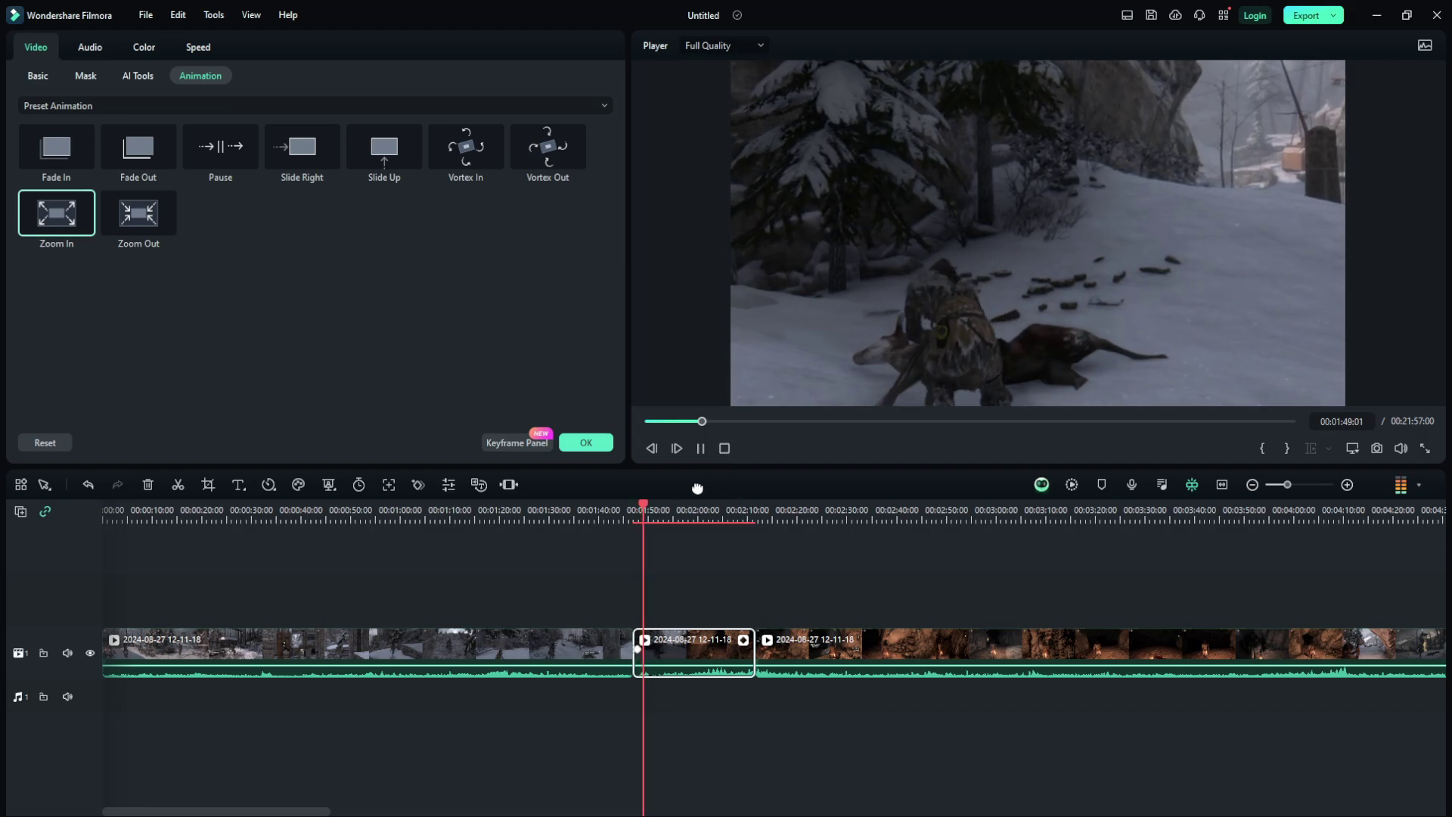
left_click(700, 450)
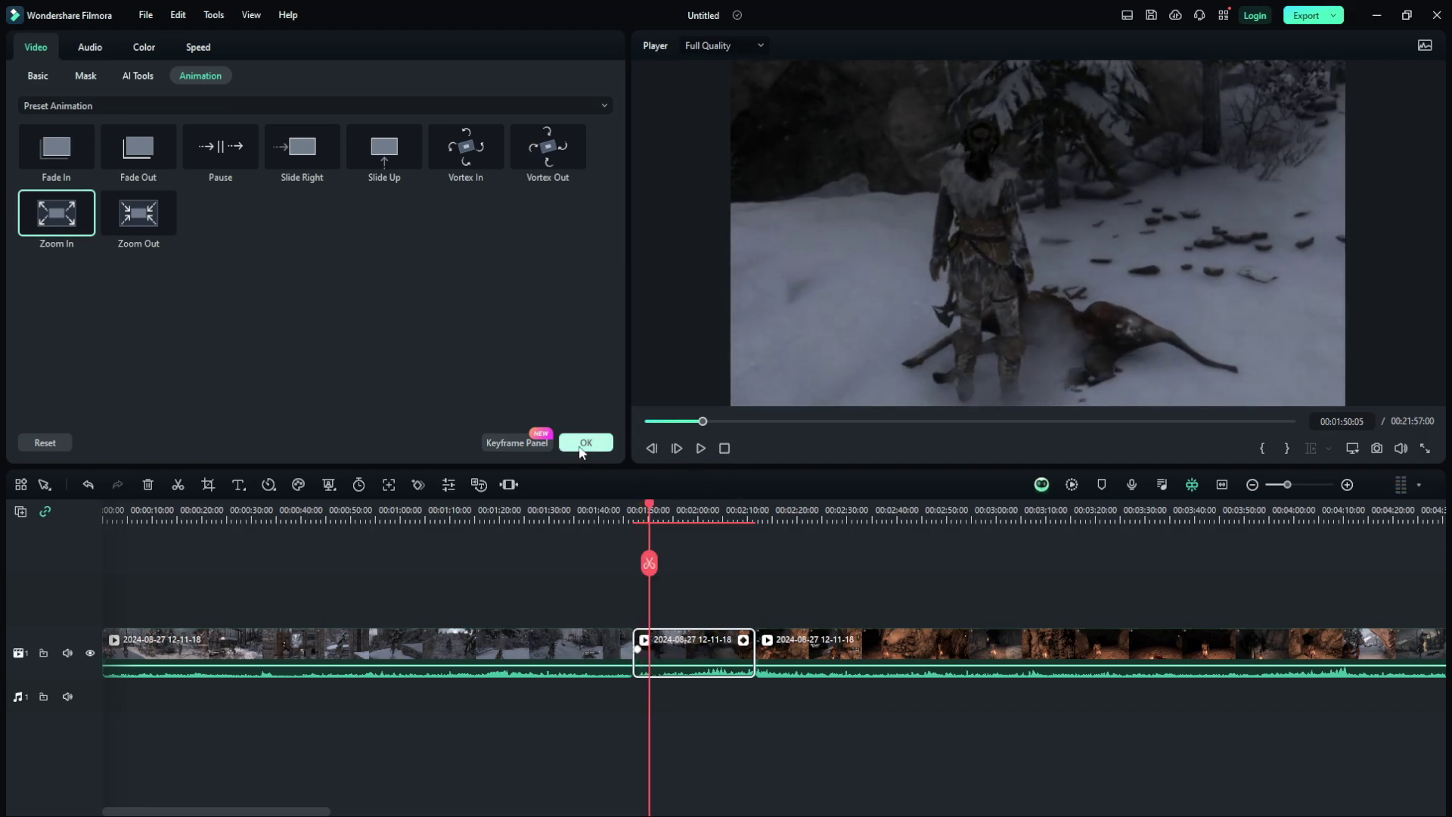
left_click(580, 442)
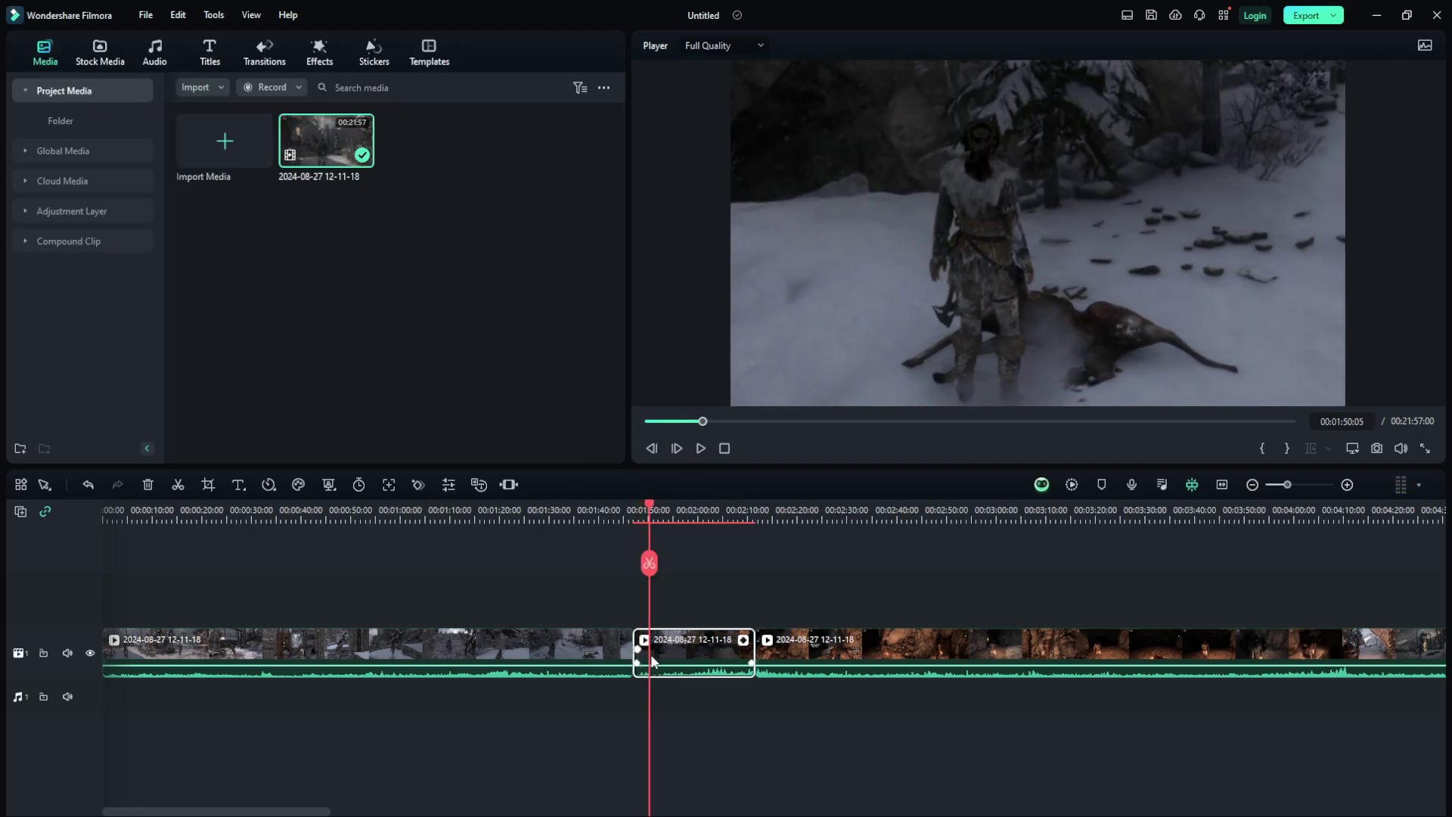
- Add a keyframe to the short middle clip at 00:01:50:05 and shift the picture to X about -589 px
left_click(421, 485)
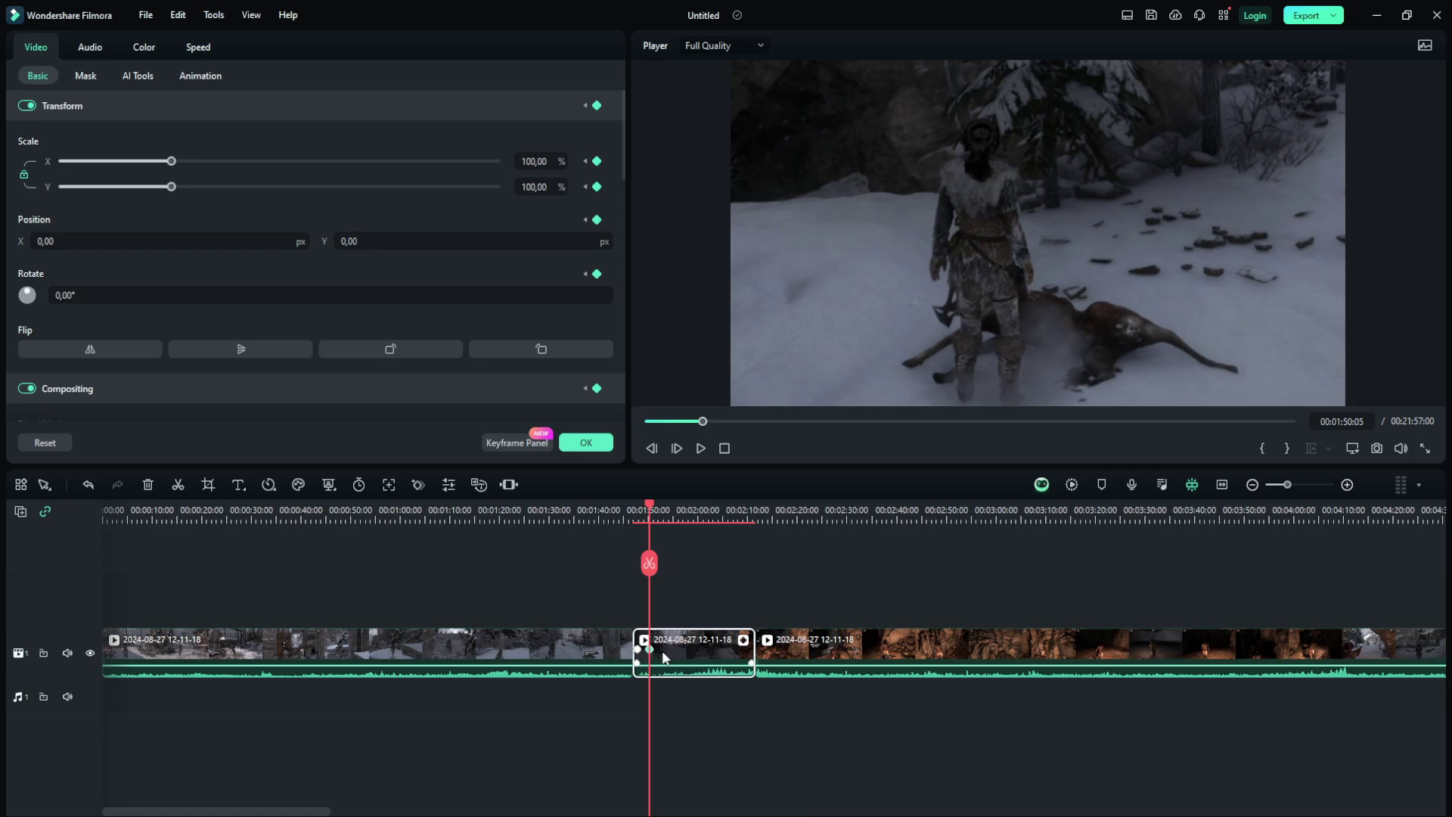
mouse_move(950, 337)
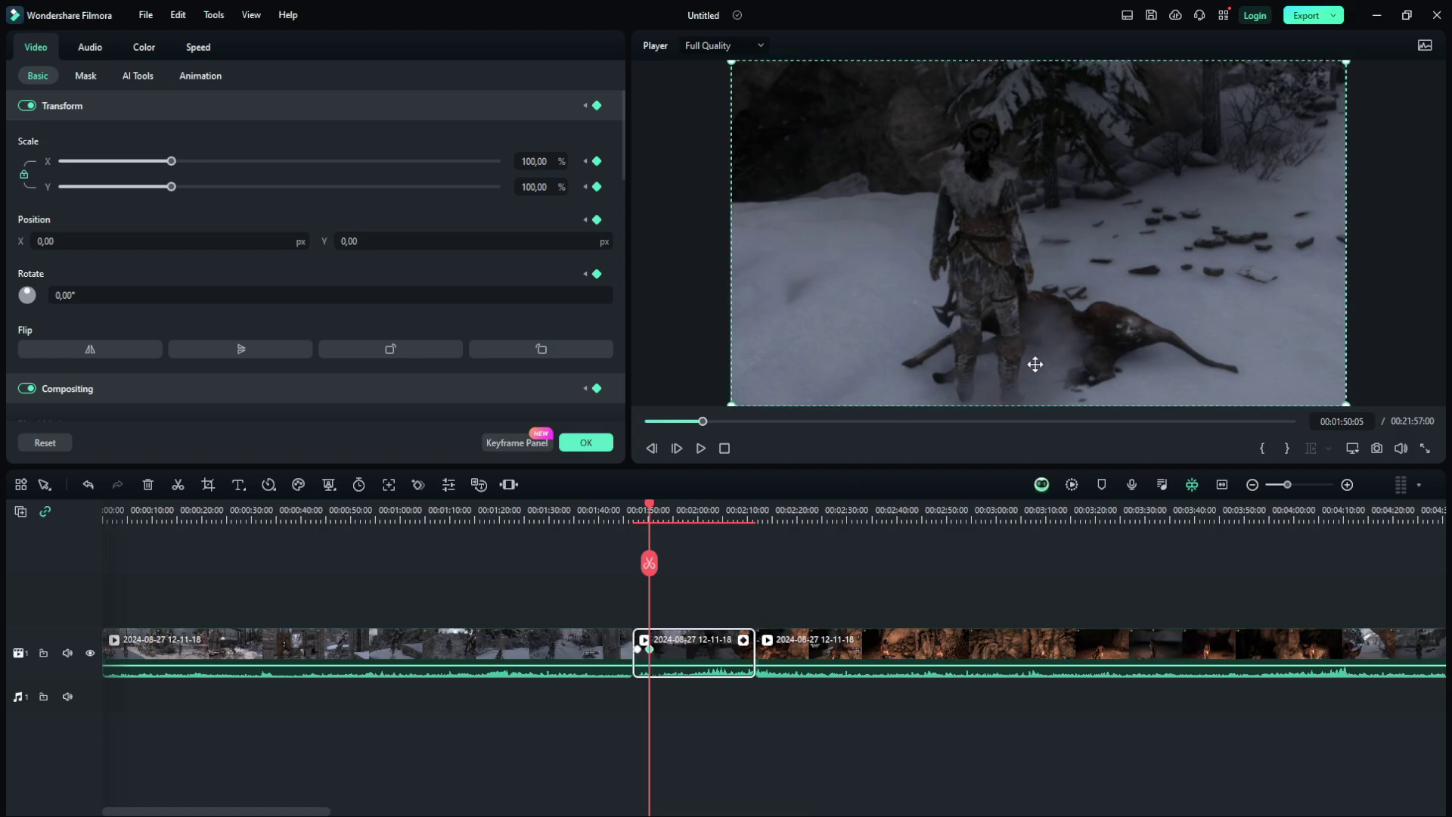
left_click_drag(1287, 485, 1300, 488)
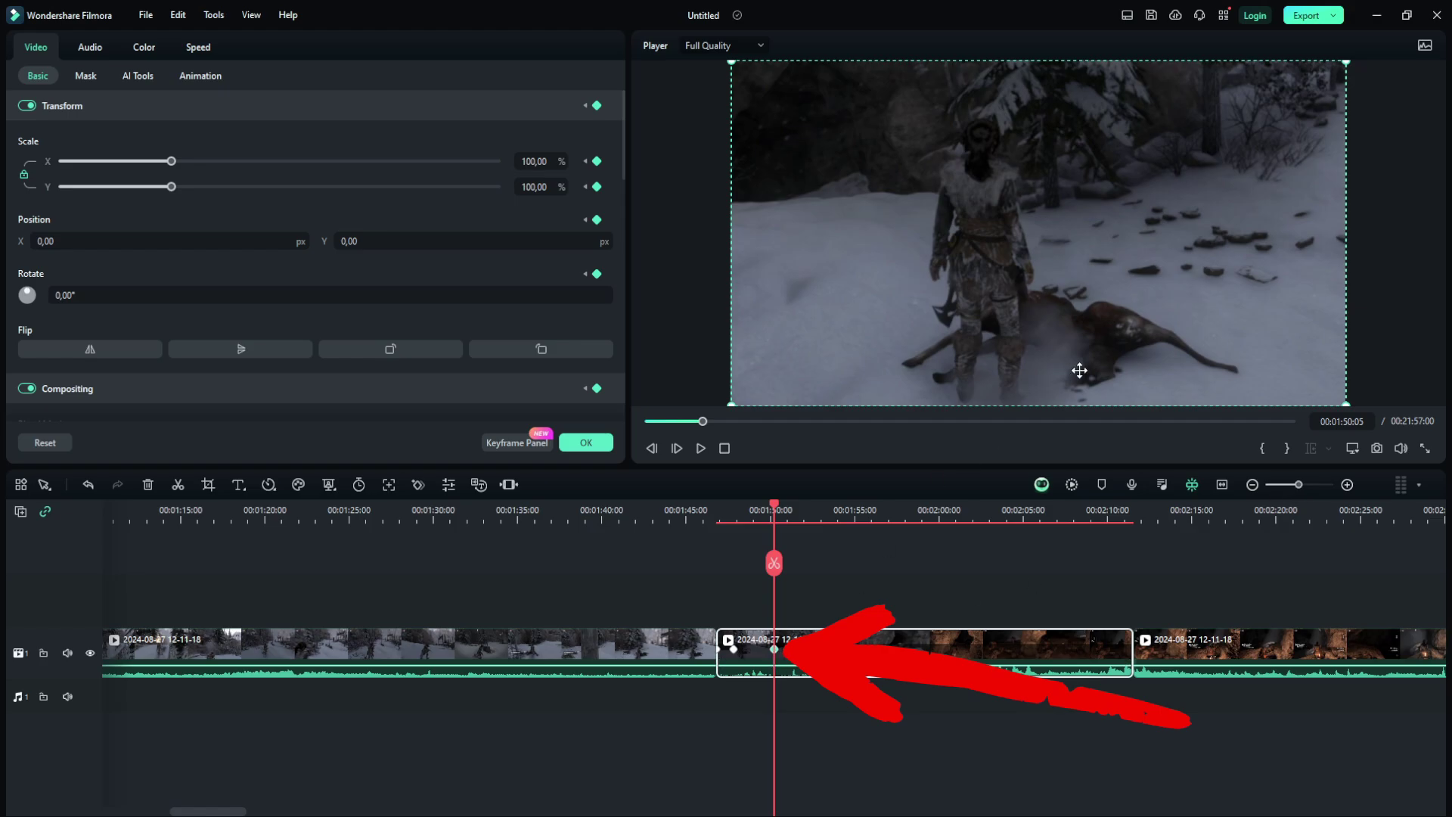
left_click_drag(1157, 338, 968, 333)
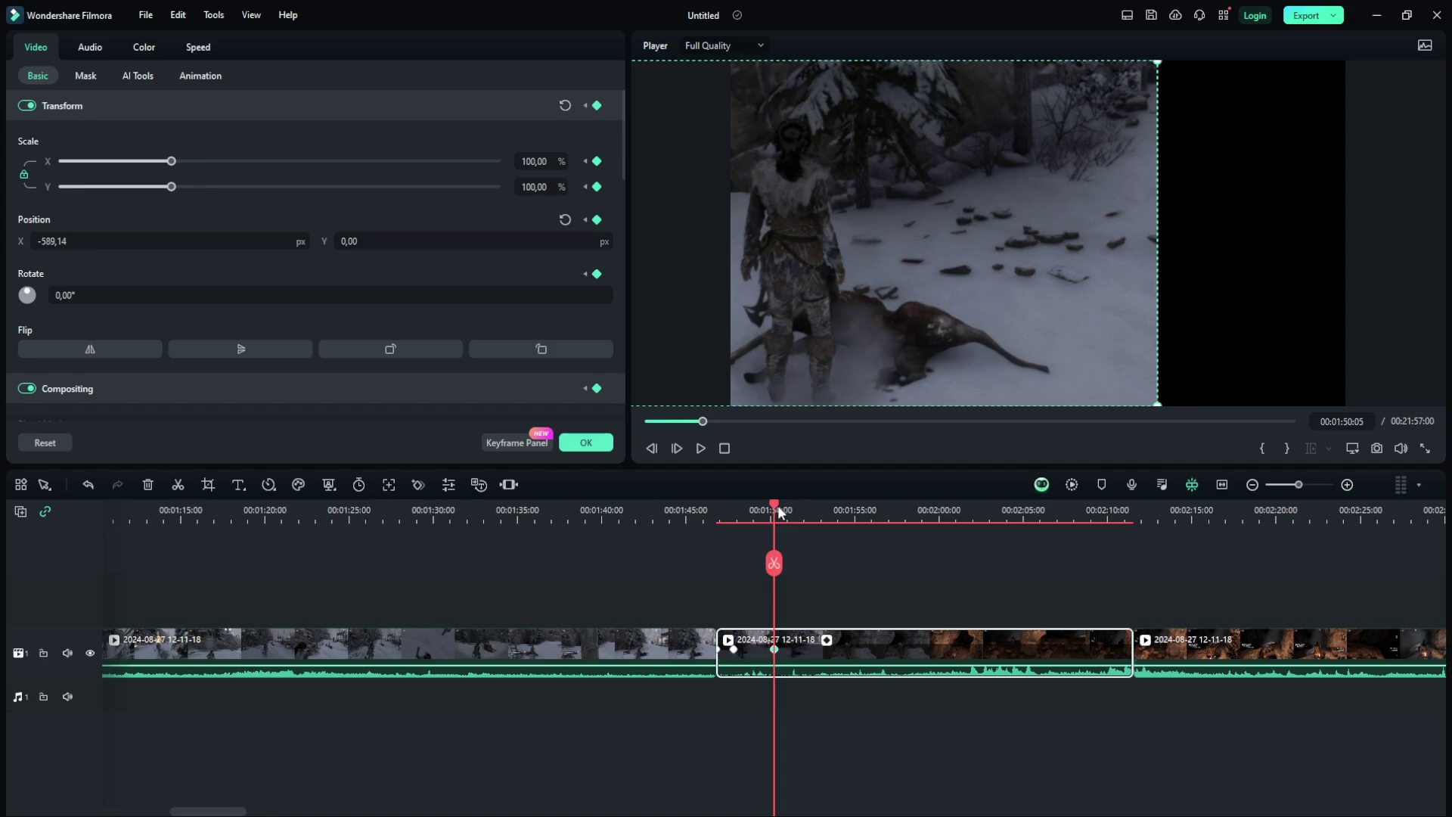
- Add a keyframe to the middle clip at 00:01:53:07 and move the picture to about X 775, Y 319 px
left_click_drag(781, 512, 826, 512)
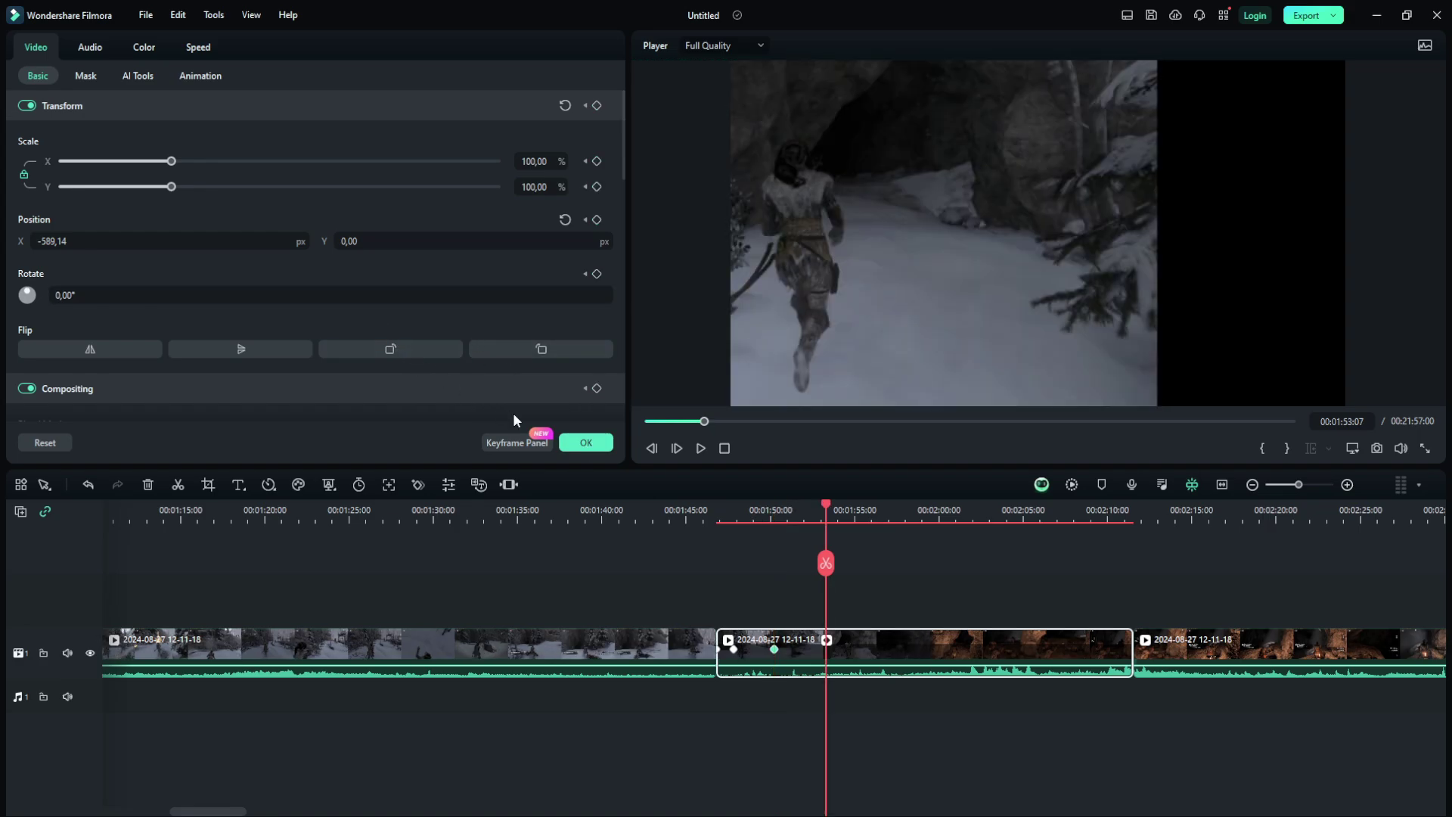
left_click(585, 443)
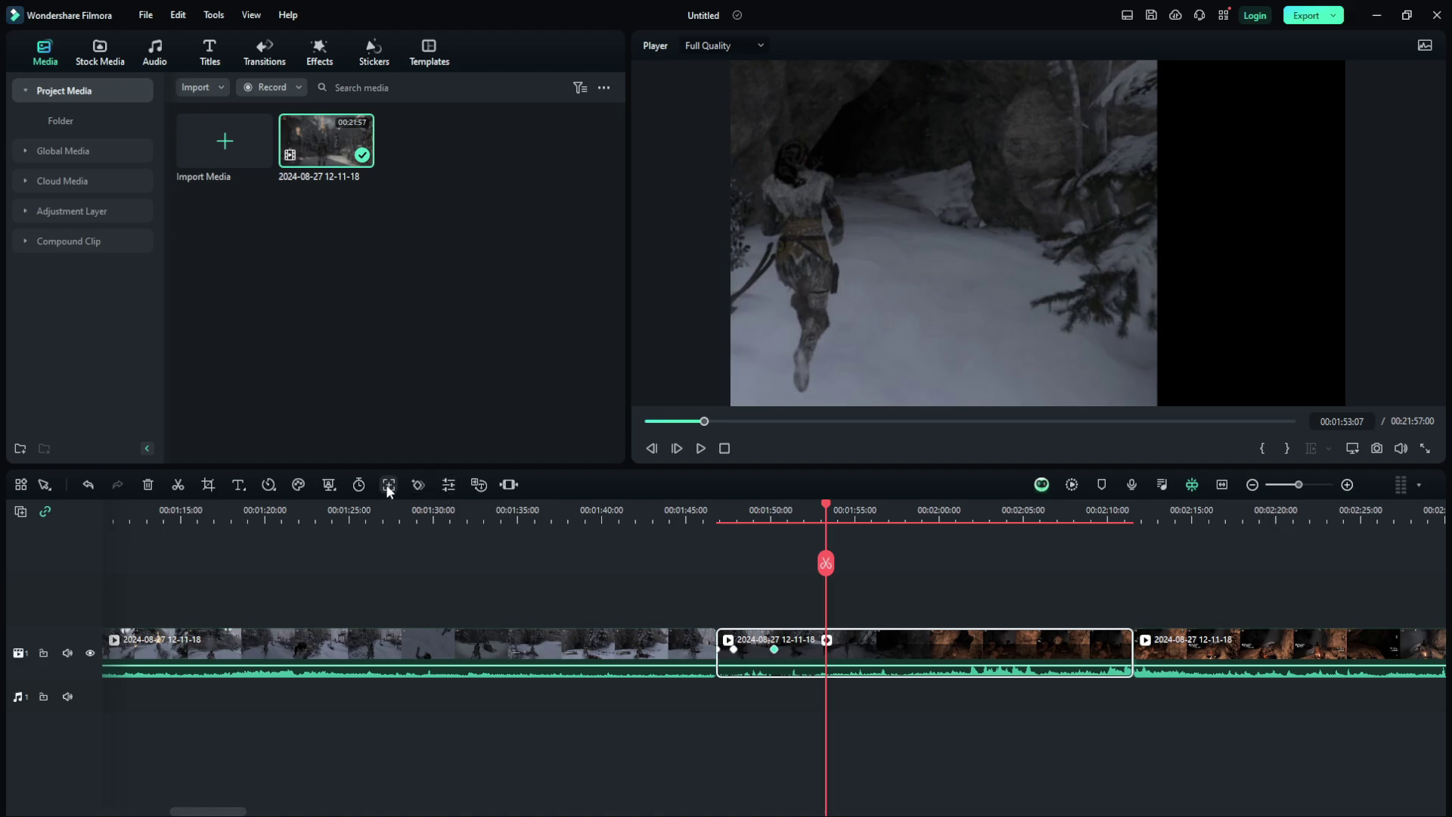
left_click(417, 486)
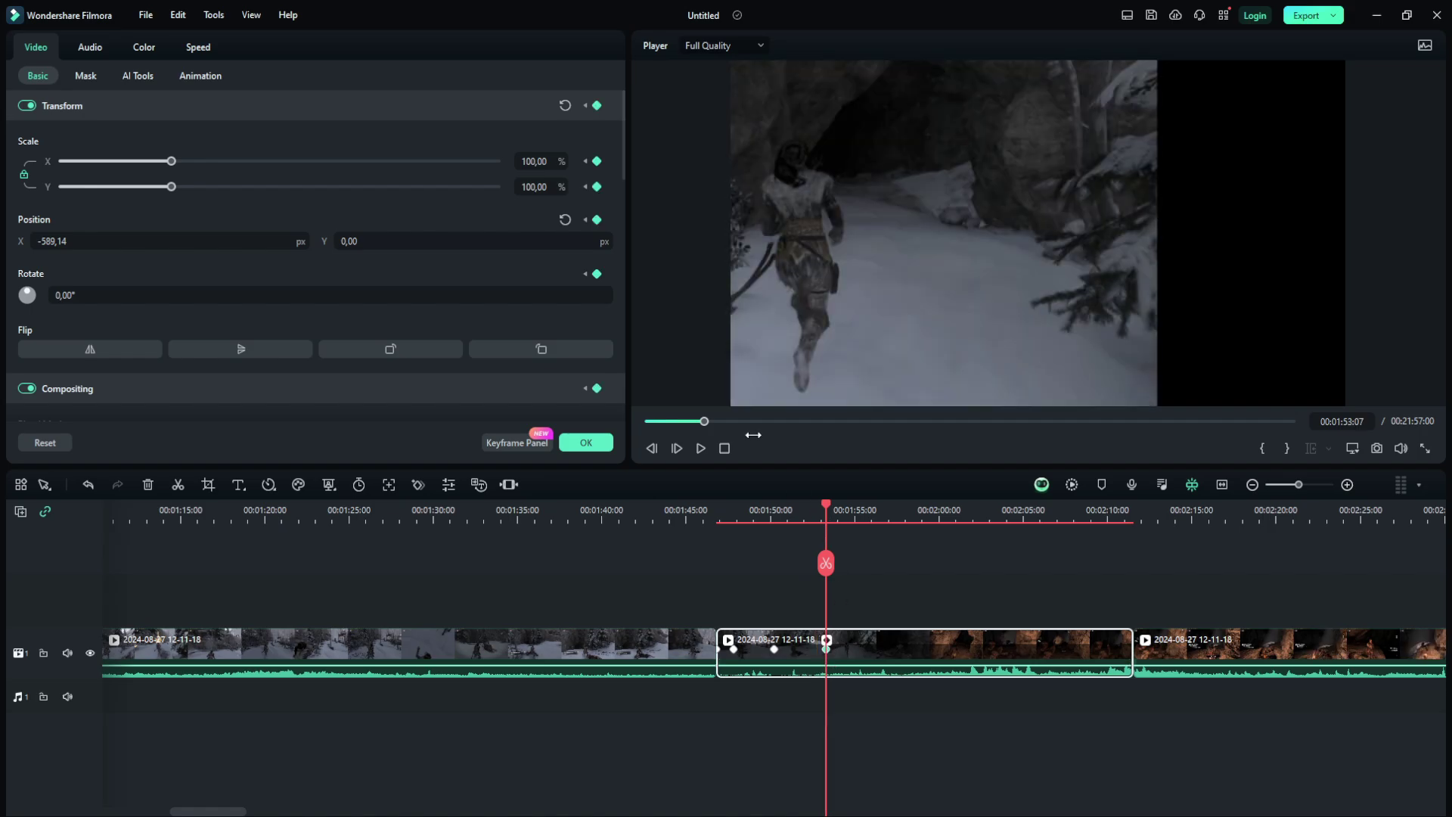
left_click_drag(875, 295, 1285, 193)
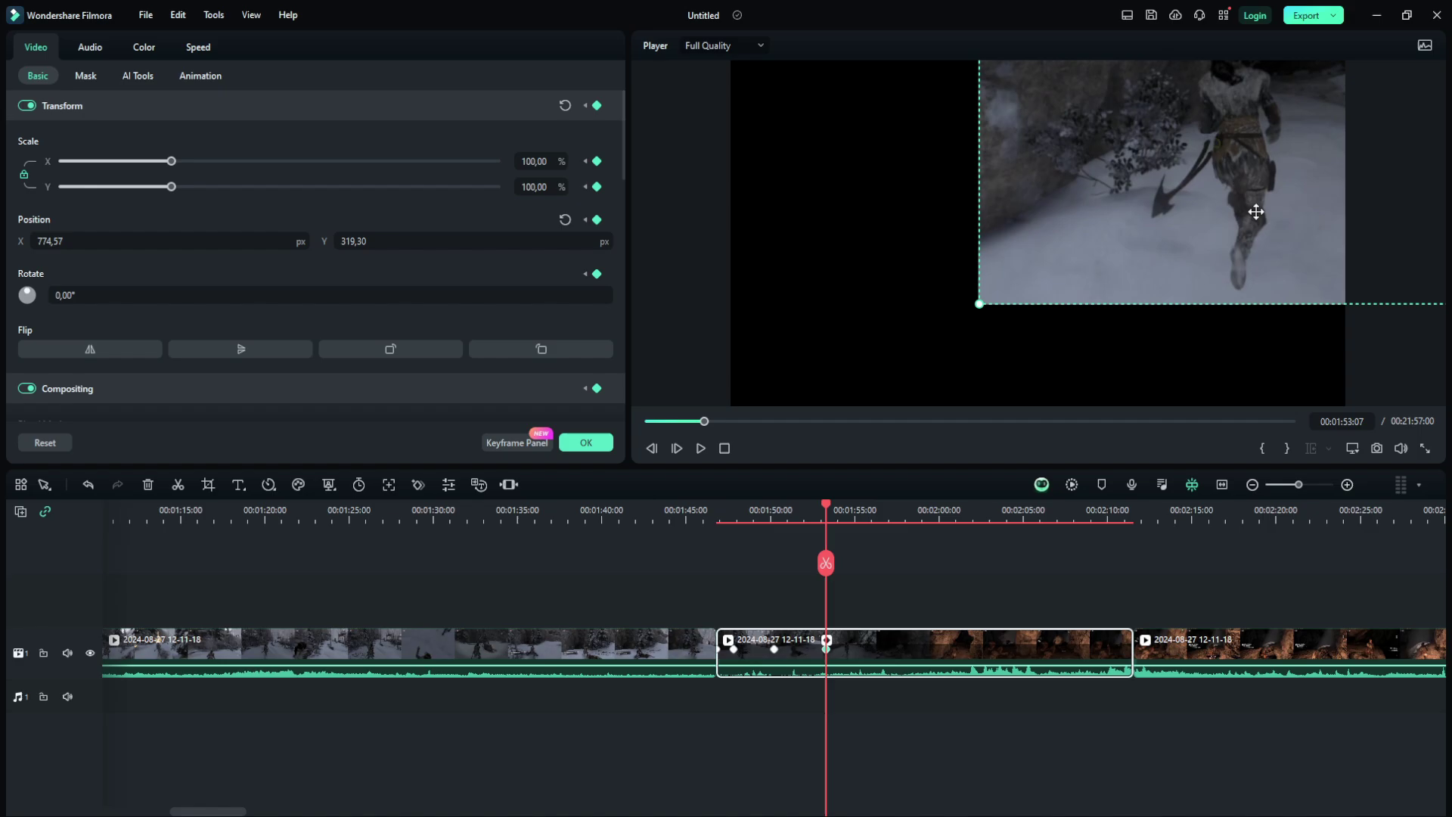
- Add a keyframe to the middle clip at 00:01:57:00 and move the picture to about X -31, Y -467 px
left_click_drag(825, 504, 888, 507)
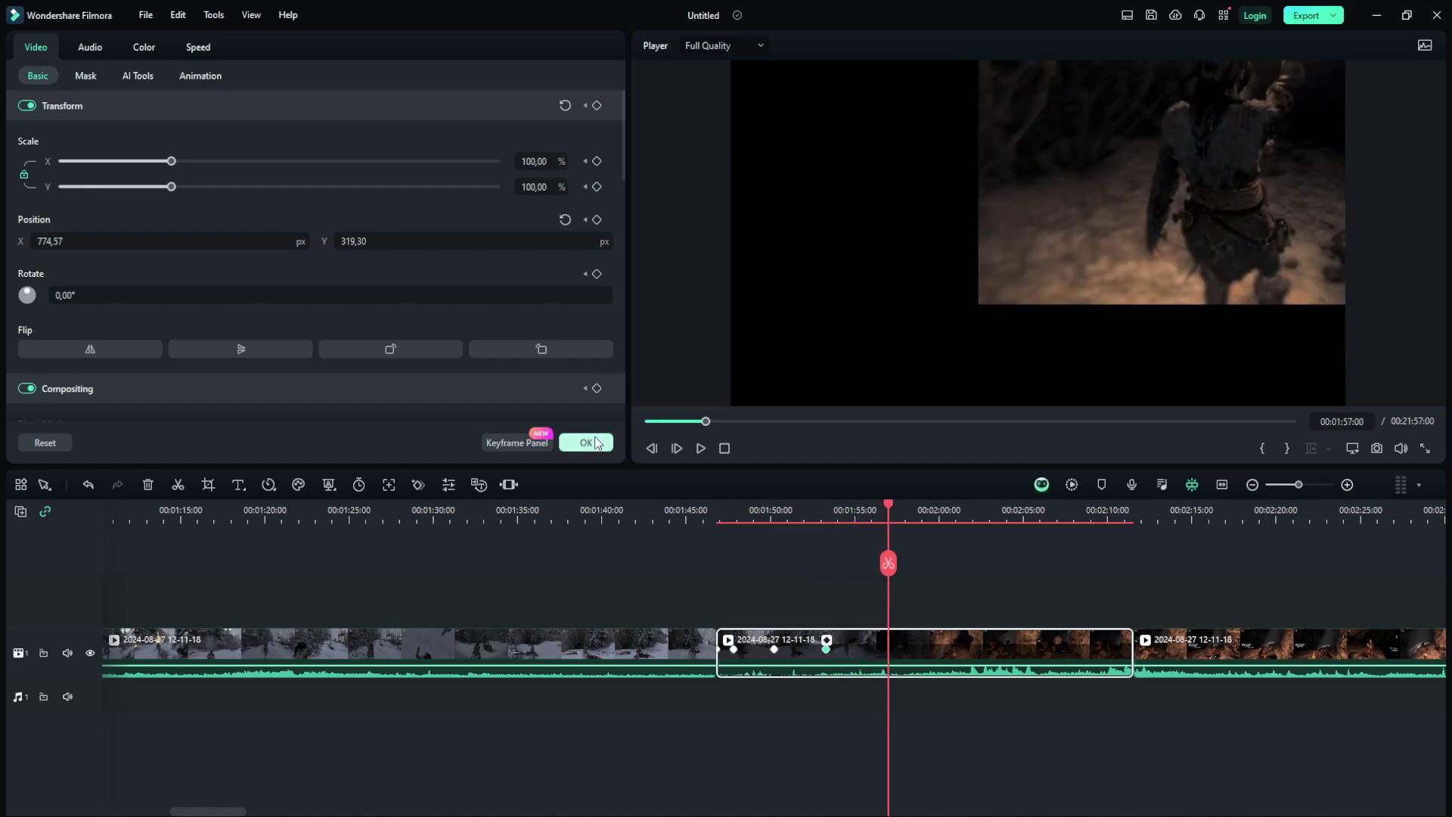
left_click(595, 445)
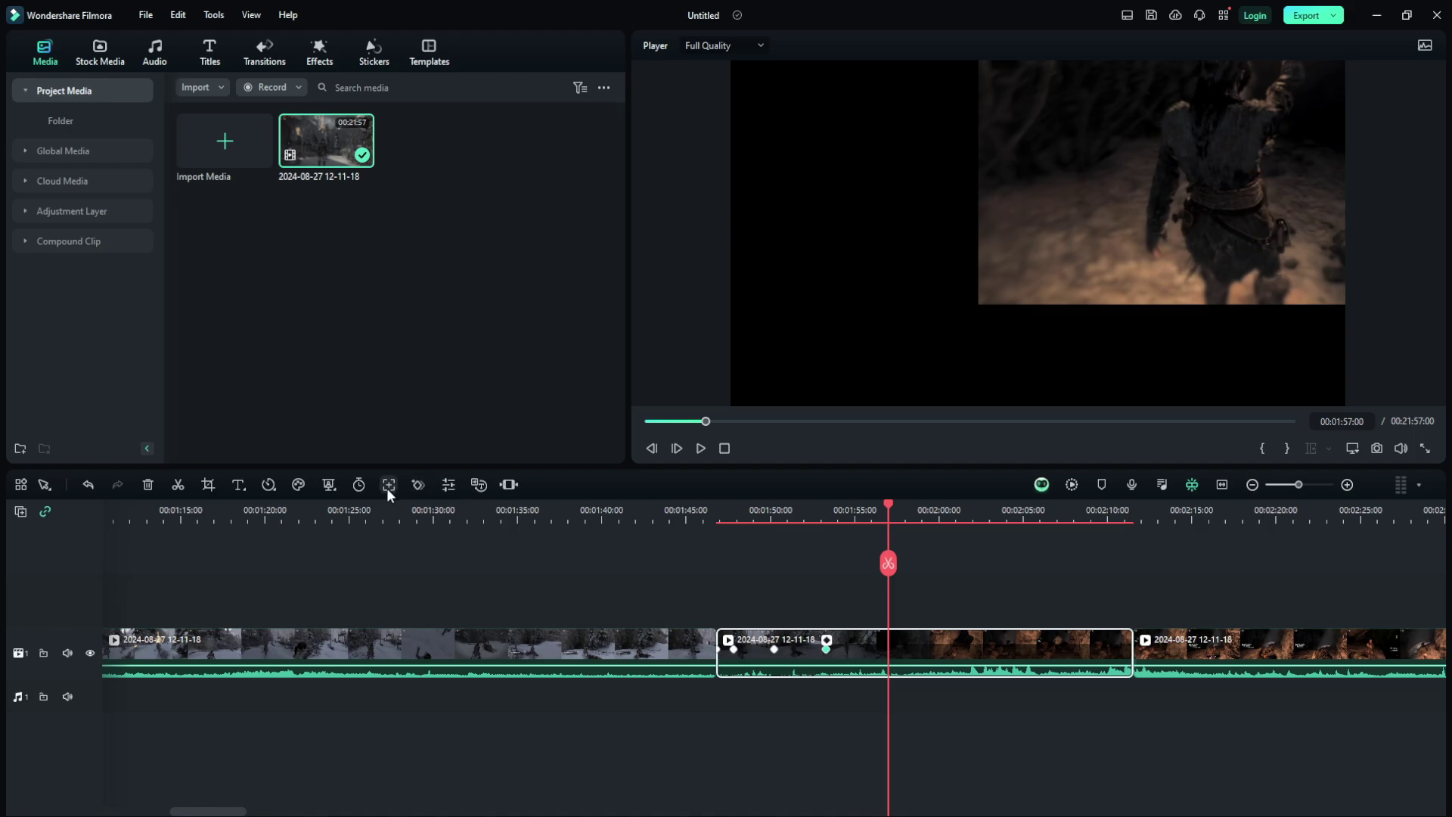
left_click(417, 484)
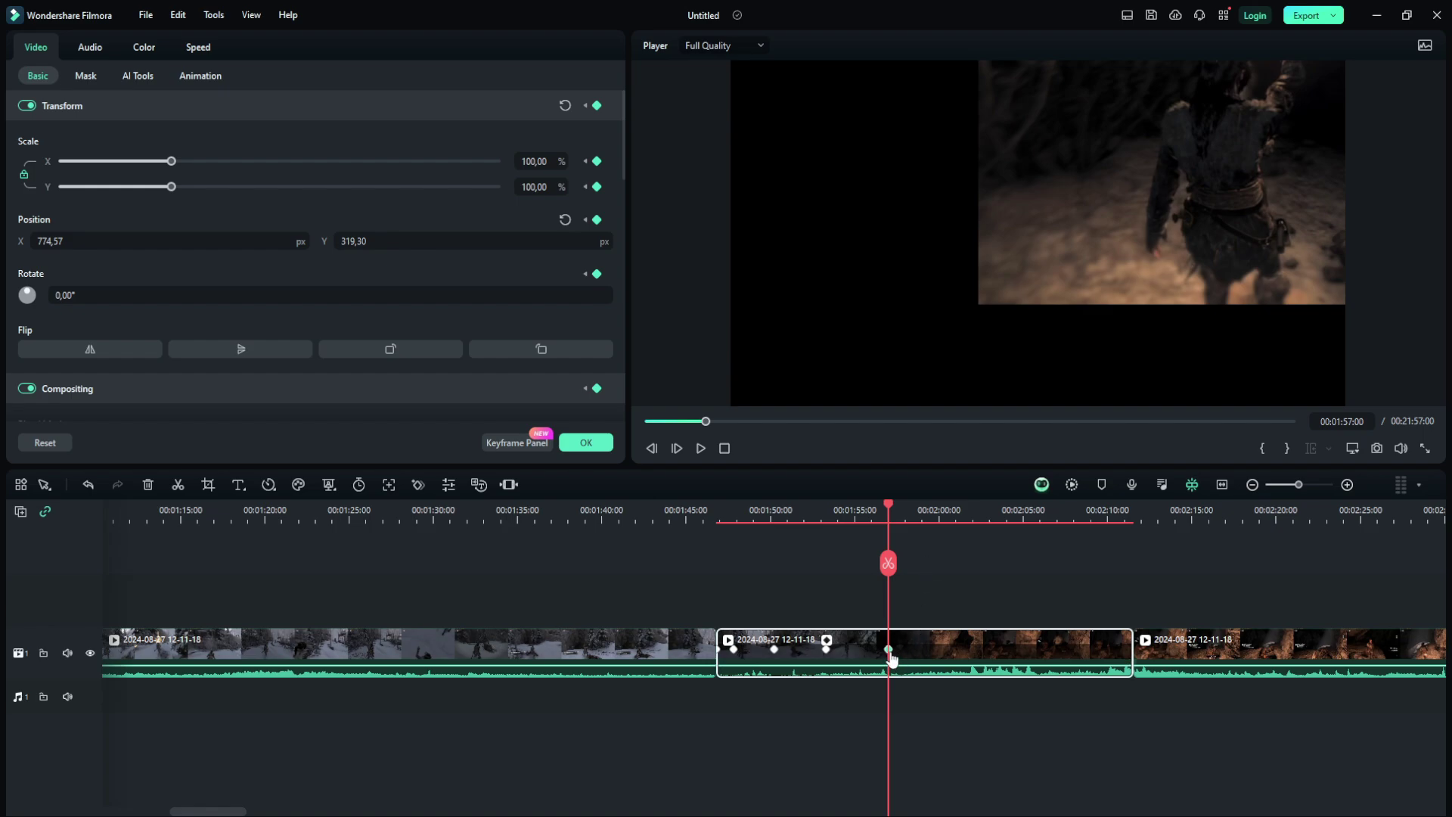
left_click_drag(1226, 236, 967, 488)
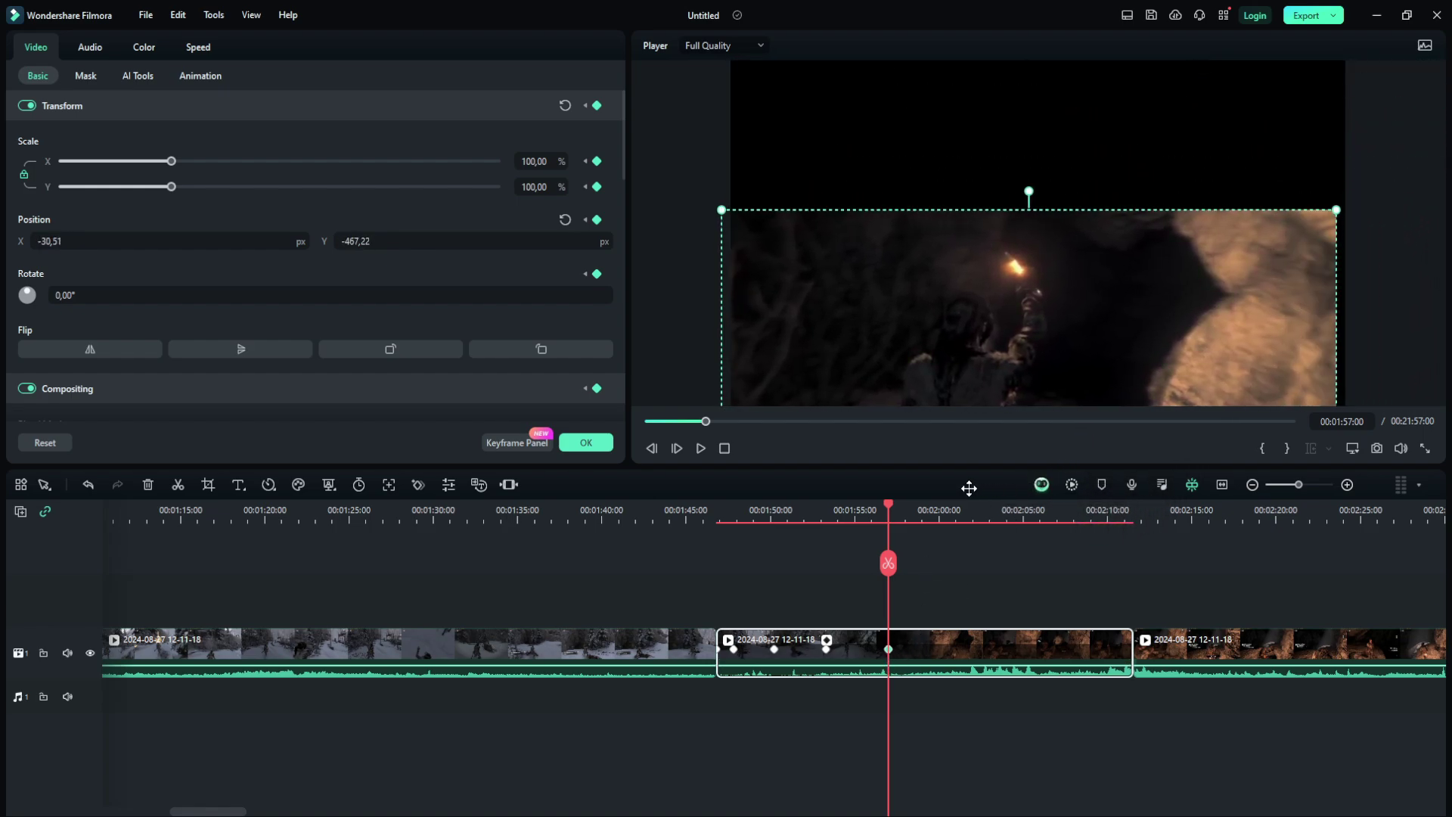
- Play the keyframed movement from just before the start of the middle clip and close the clip settings
left_click_drag(890, 512, 711, 512)
left_click(702, 449)
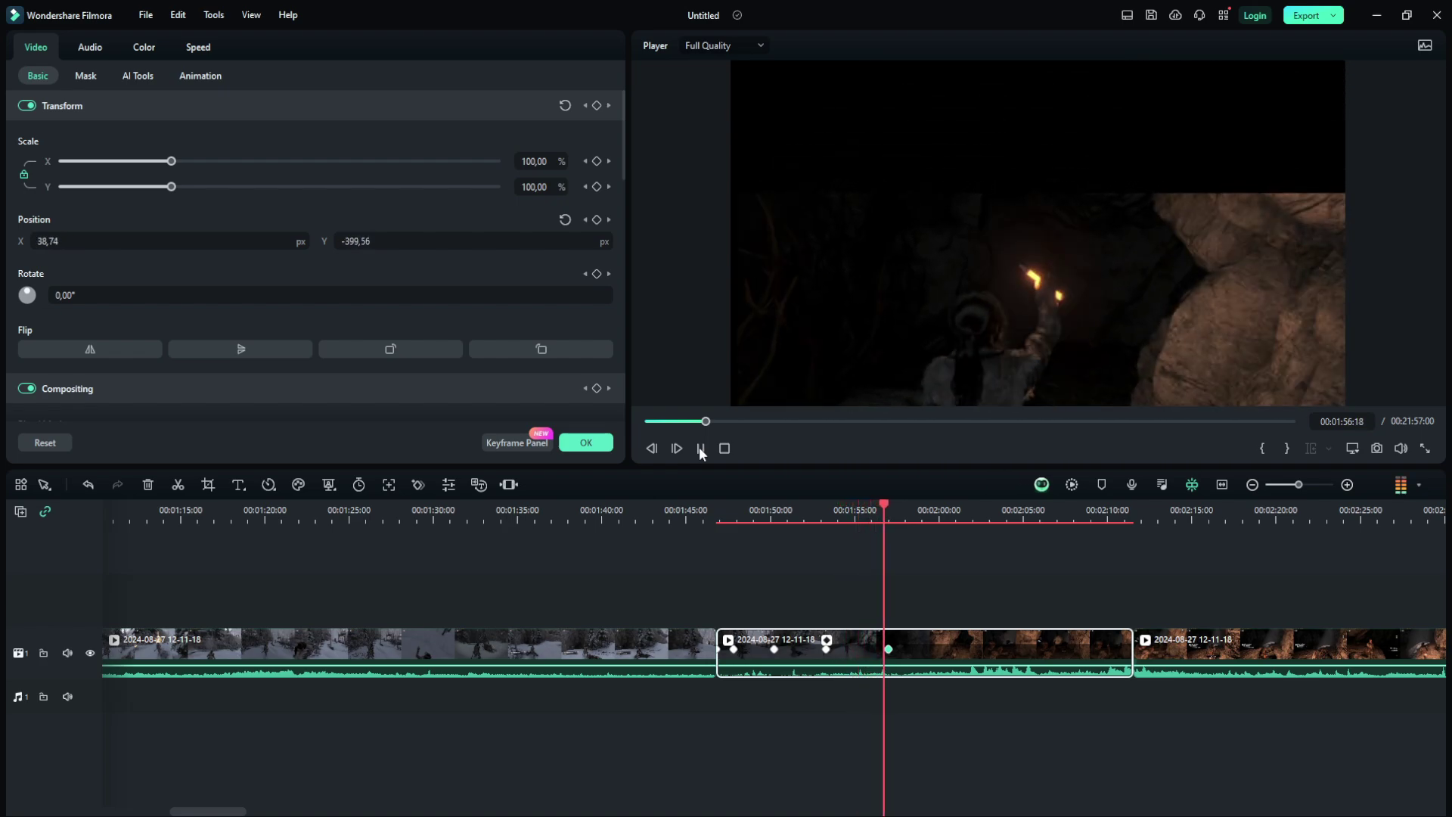
left_click(702, 449)
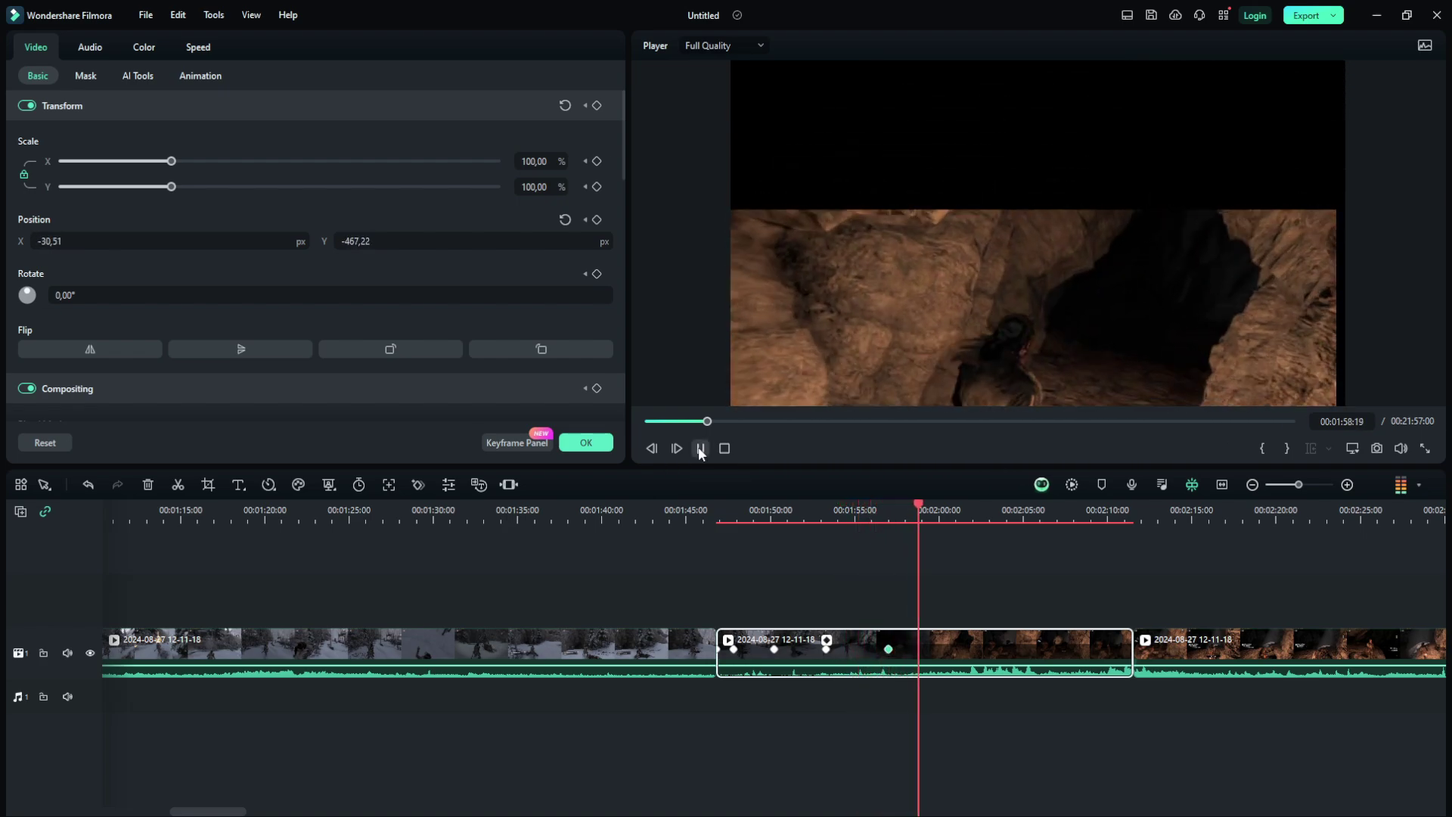
left_click(586, 443)
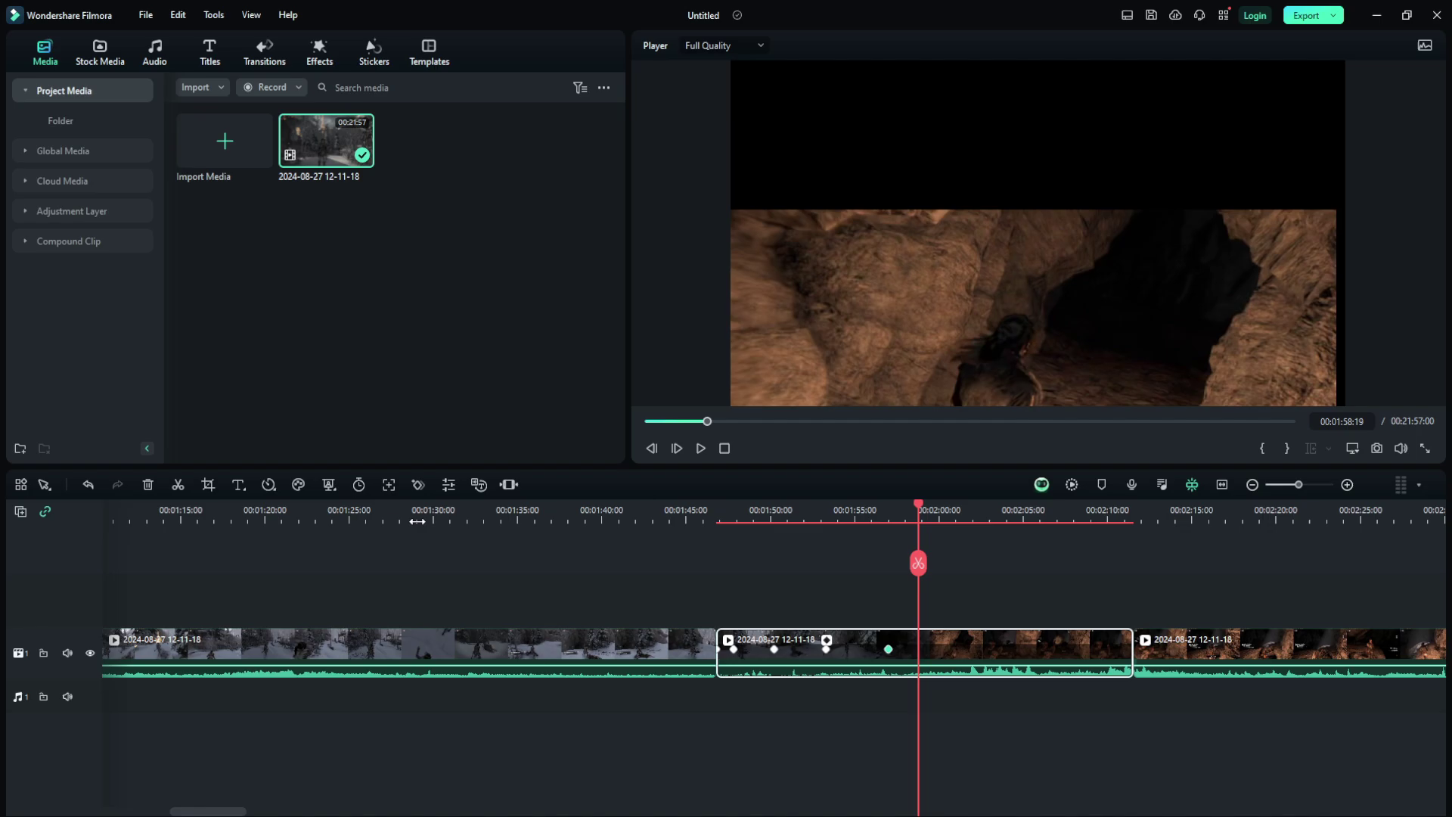
- Undo the position keyframes and the Zoom In animation on the middle clip
left_click(87, 485)
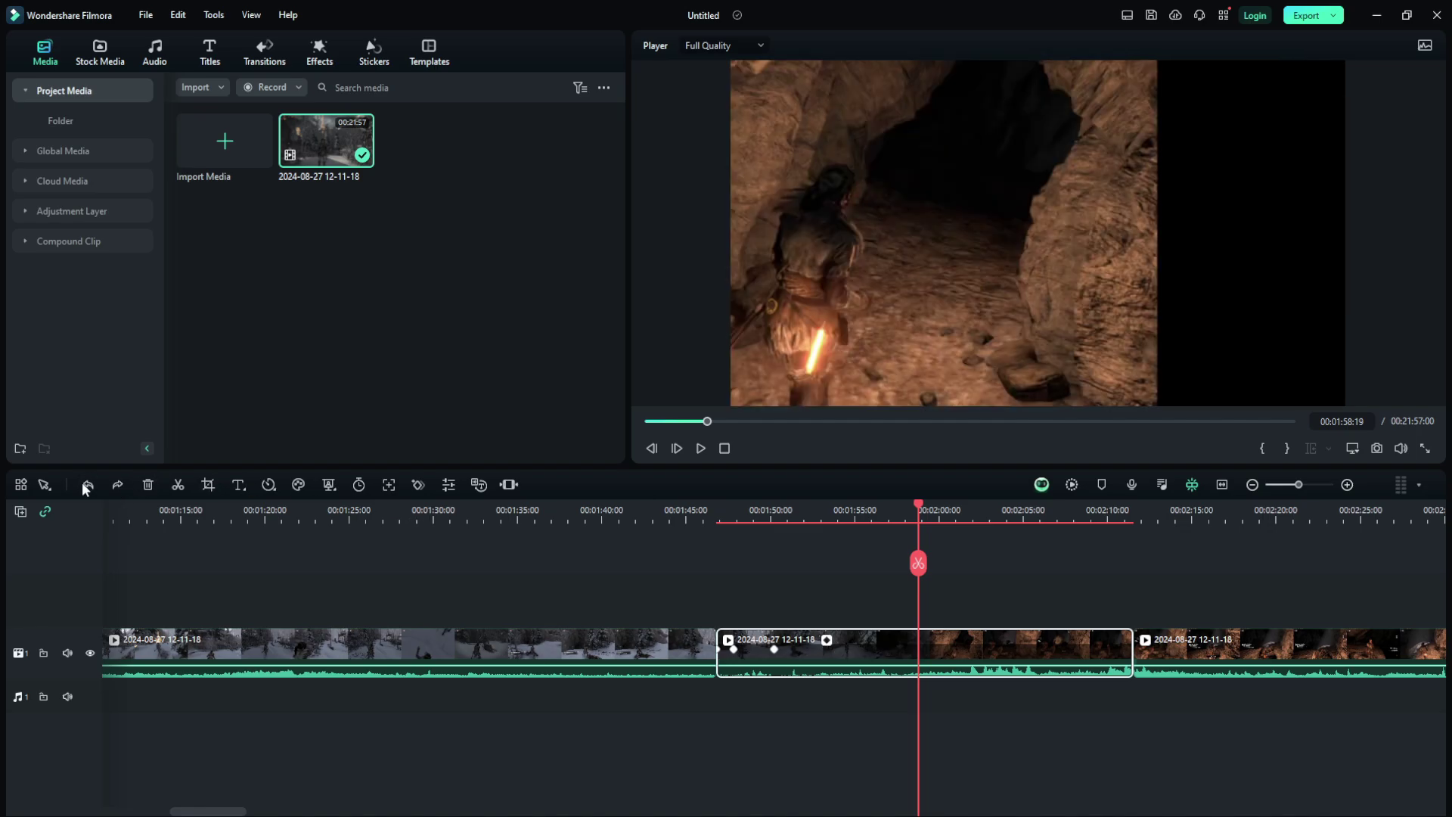
left_click(87, 486)
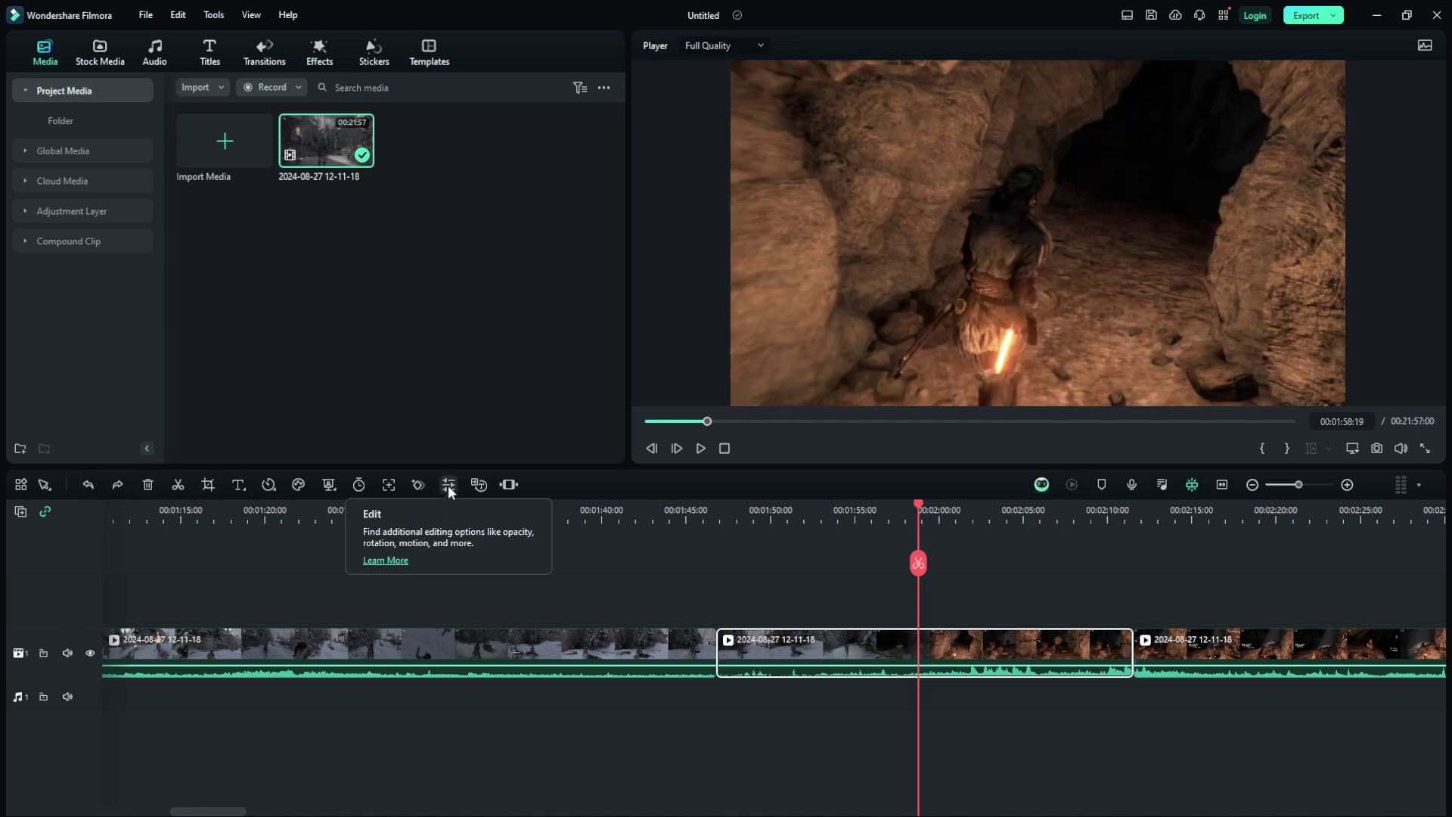
- Examine the middle clip's audio settings from volume to denoise, including the equalizer presets, and close the editor without changes
left_click(449, 485)
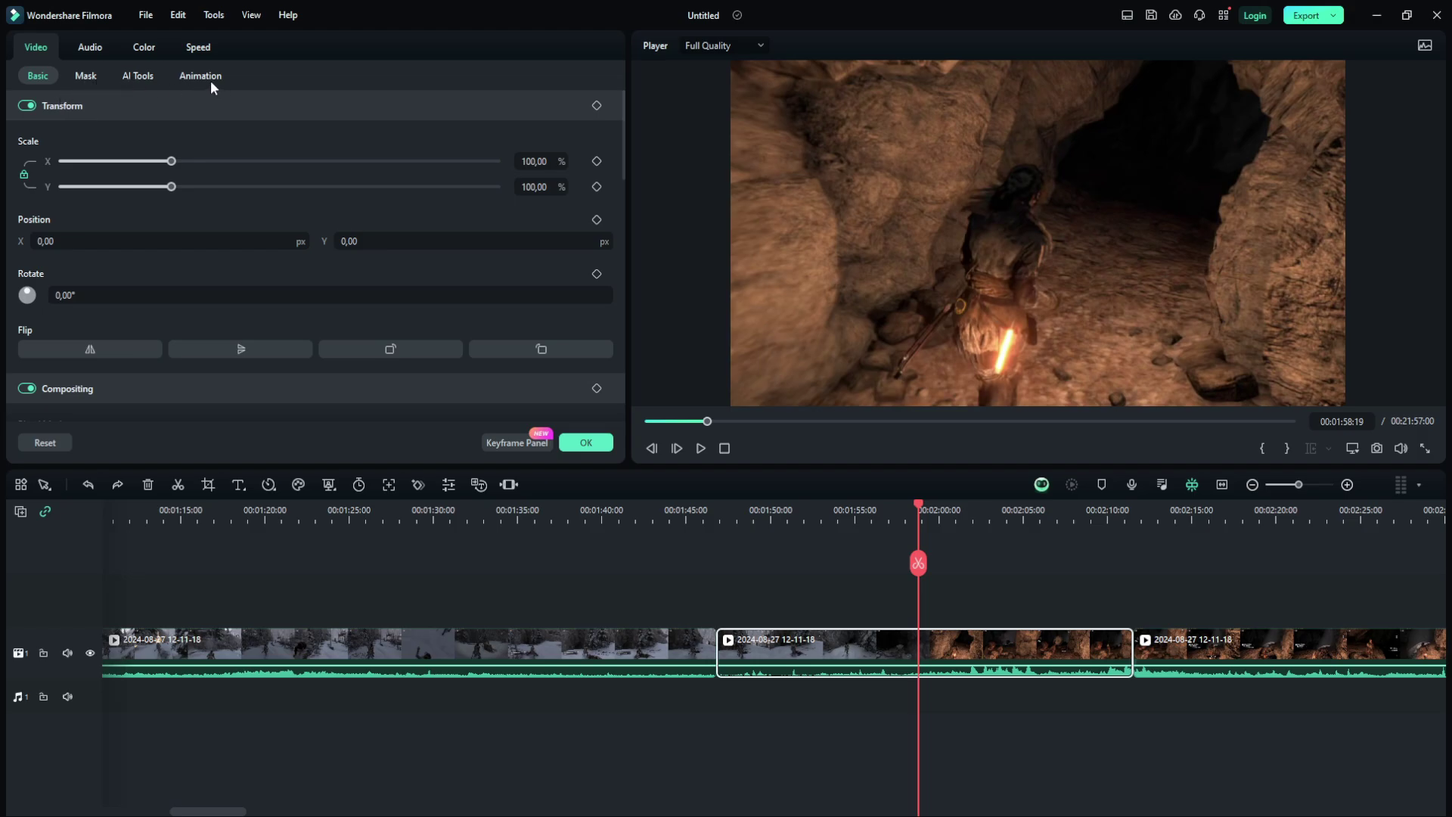
left_click(90, 47)
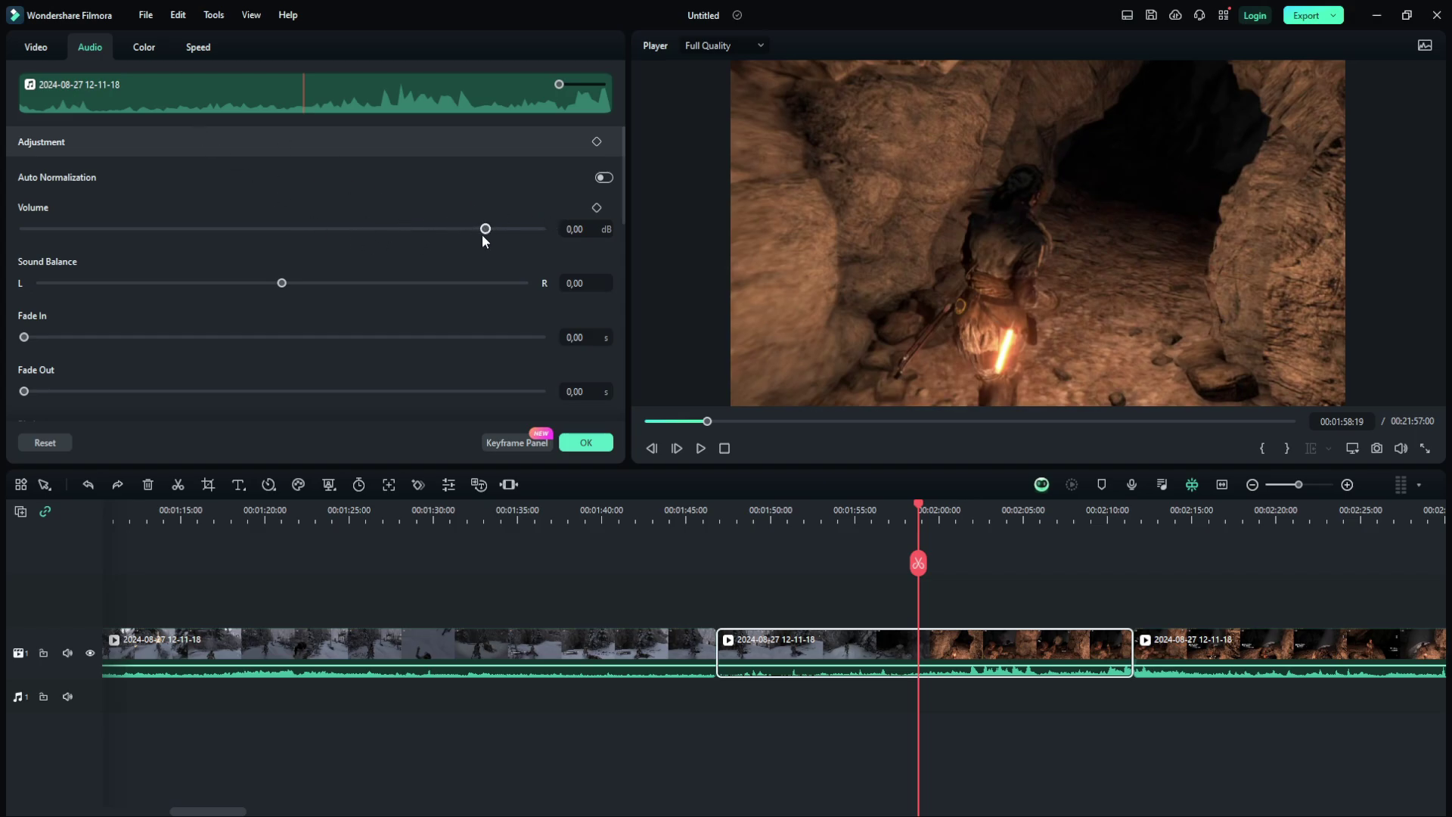
scroll(481, 243, "down", 1)
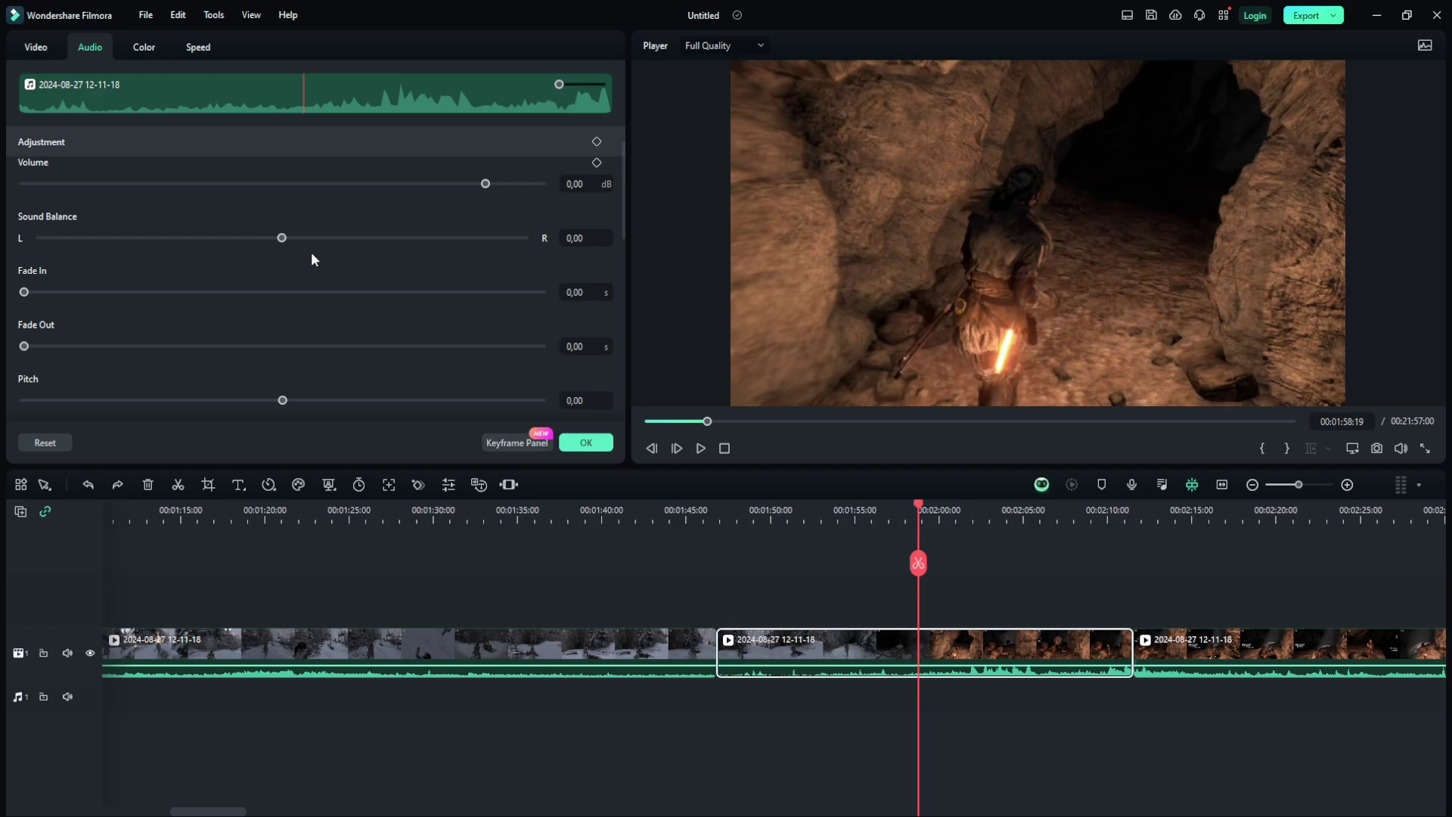
scroll(342, 302, "down", 1)
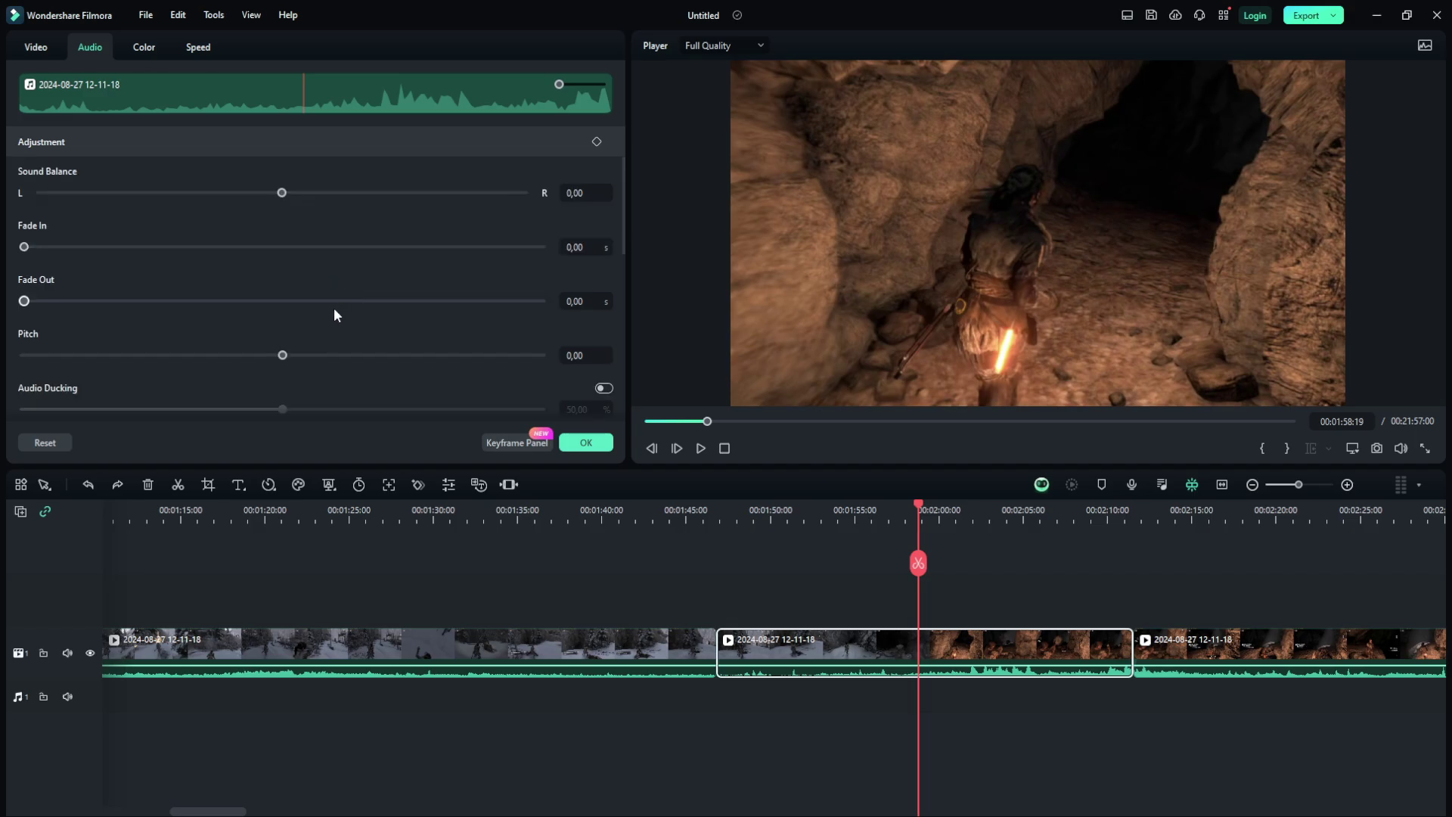
scroll(280, 324, "down", 2)
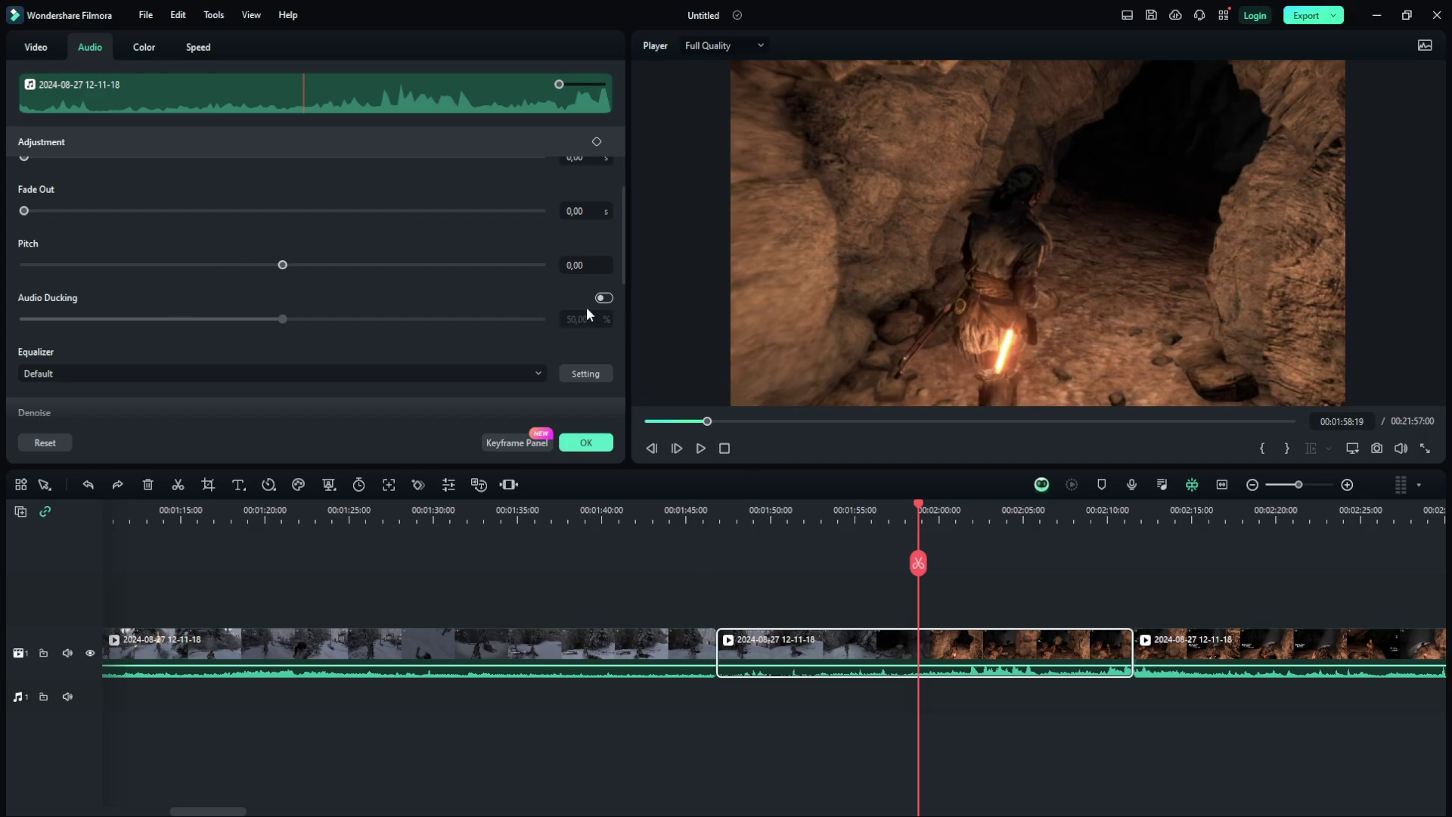
scroll(492, 333, "down", 1)
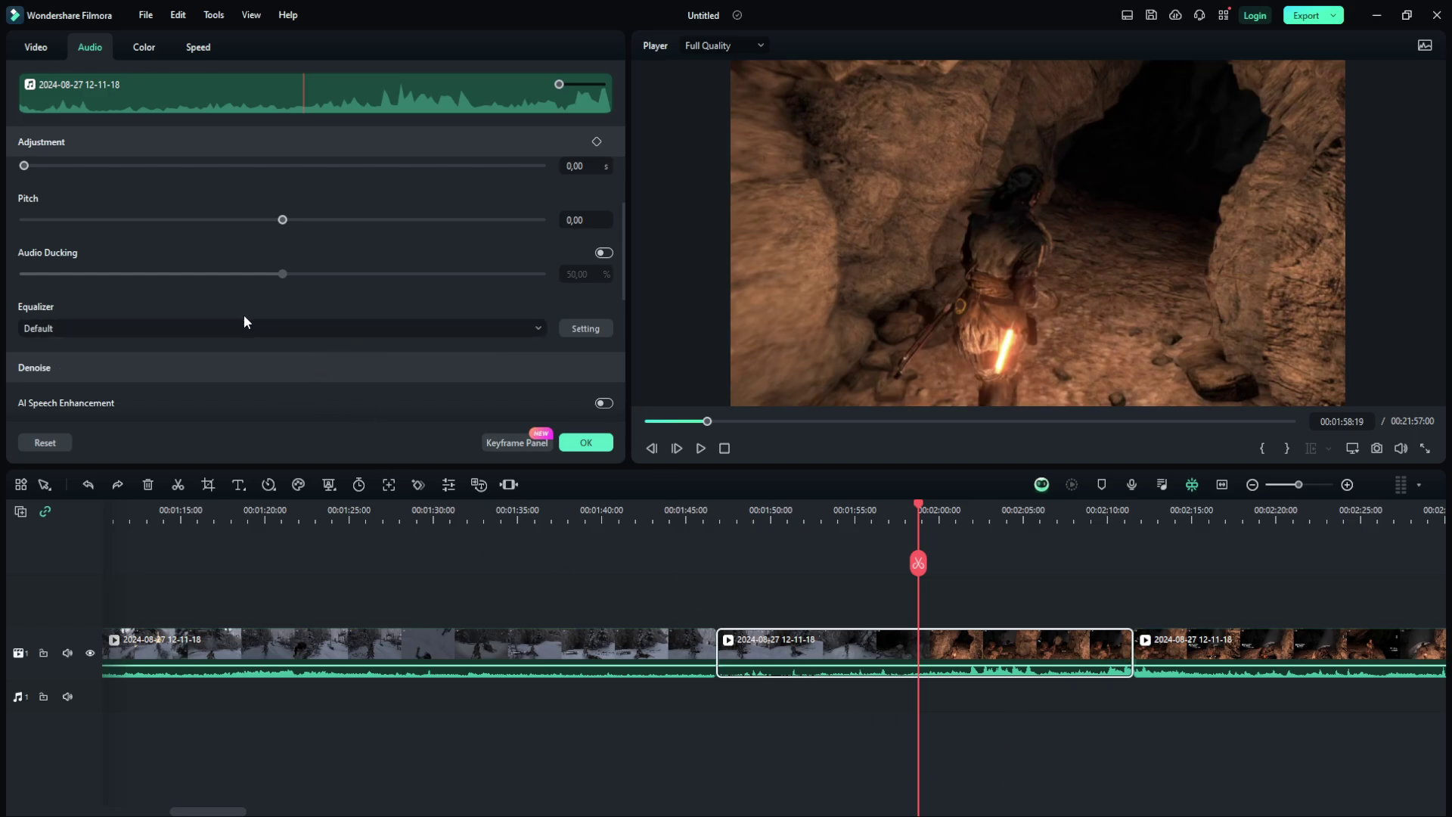
scroll(379, 356, "down", 1)
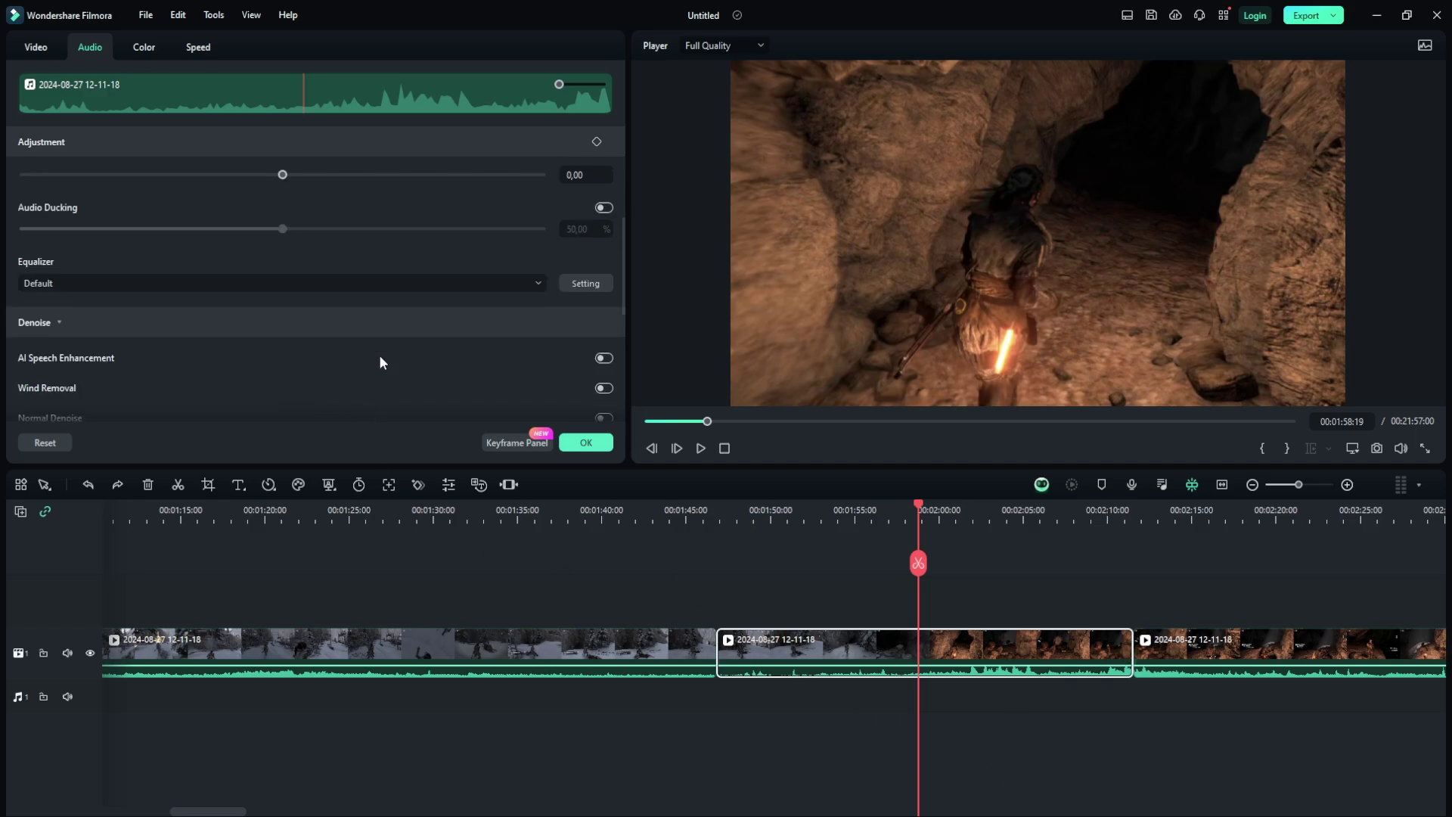
left_click(389, 280)
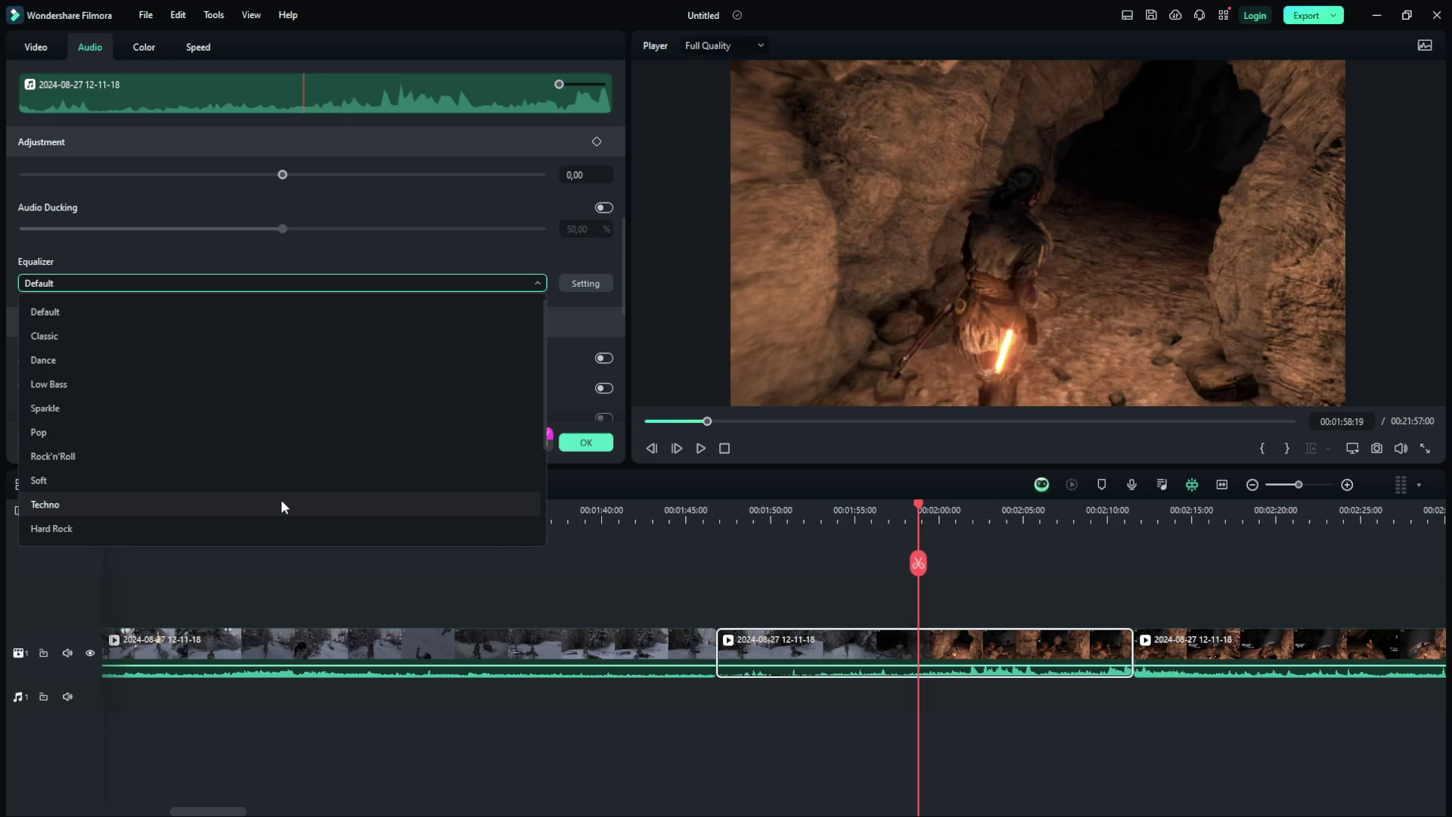
left_click(647, 356)
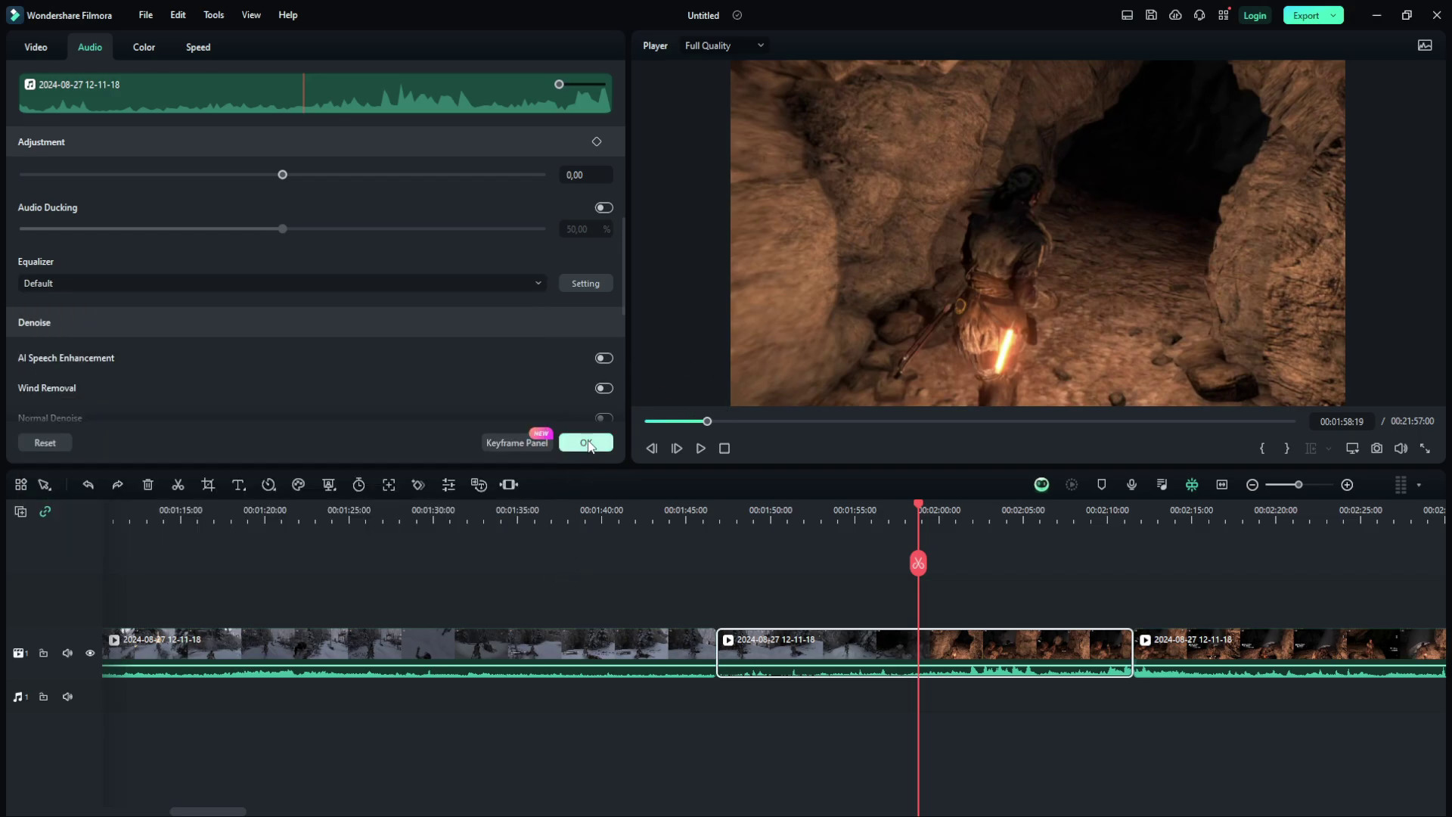
left_click(587, 444)
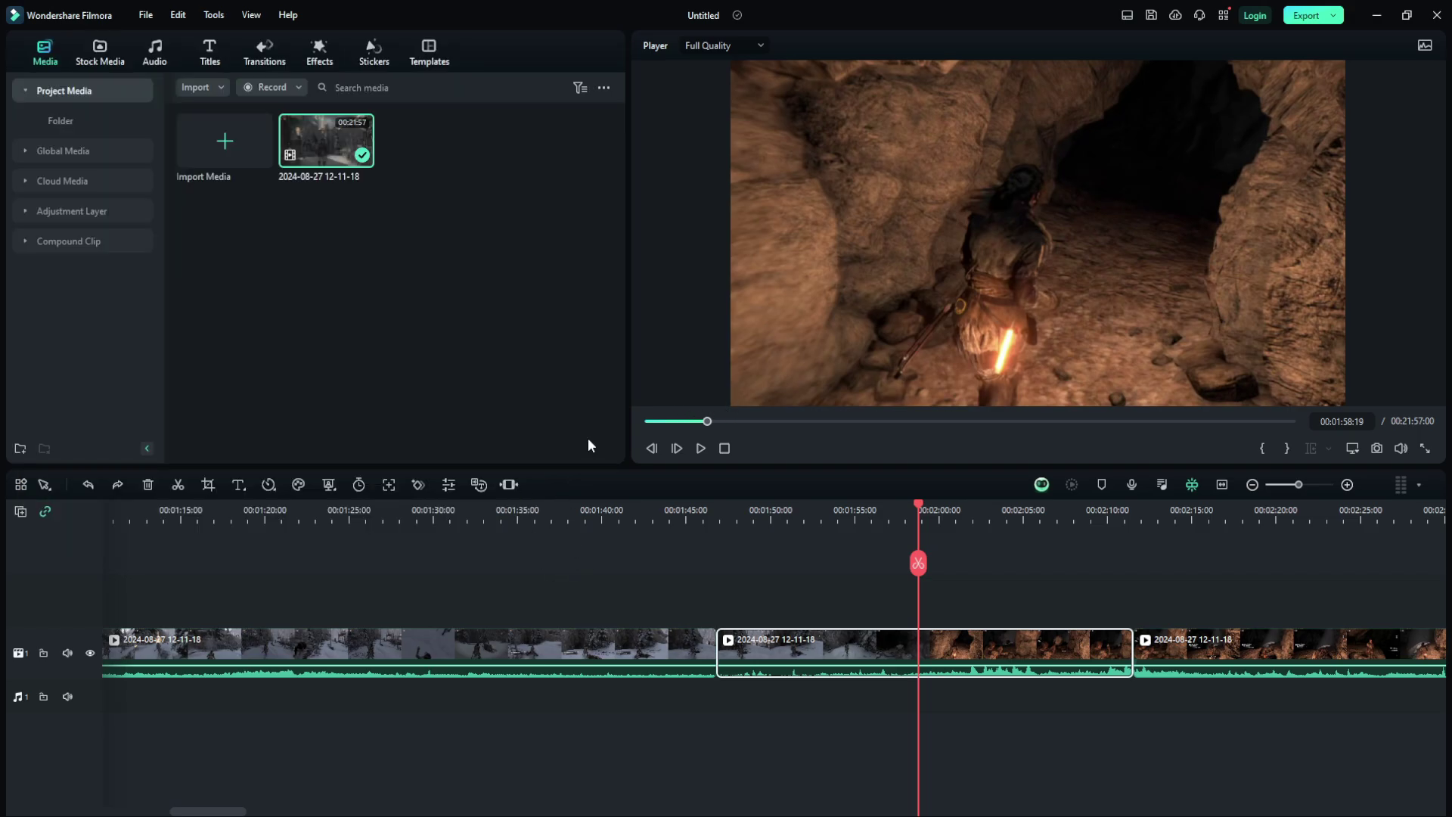
- Examine the transcription languages that Speech-to-Text offers for the middle clip and close its settings without transcribing
left_click(481, 488)
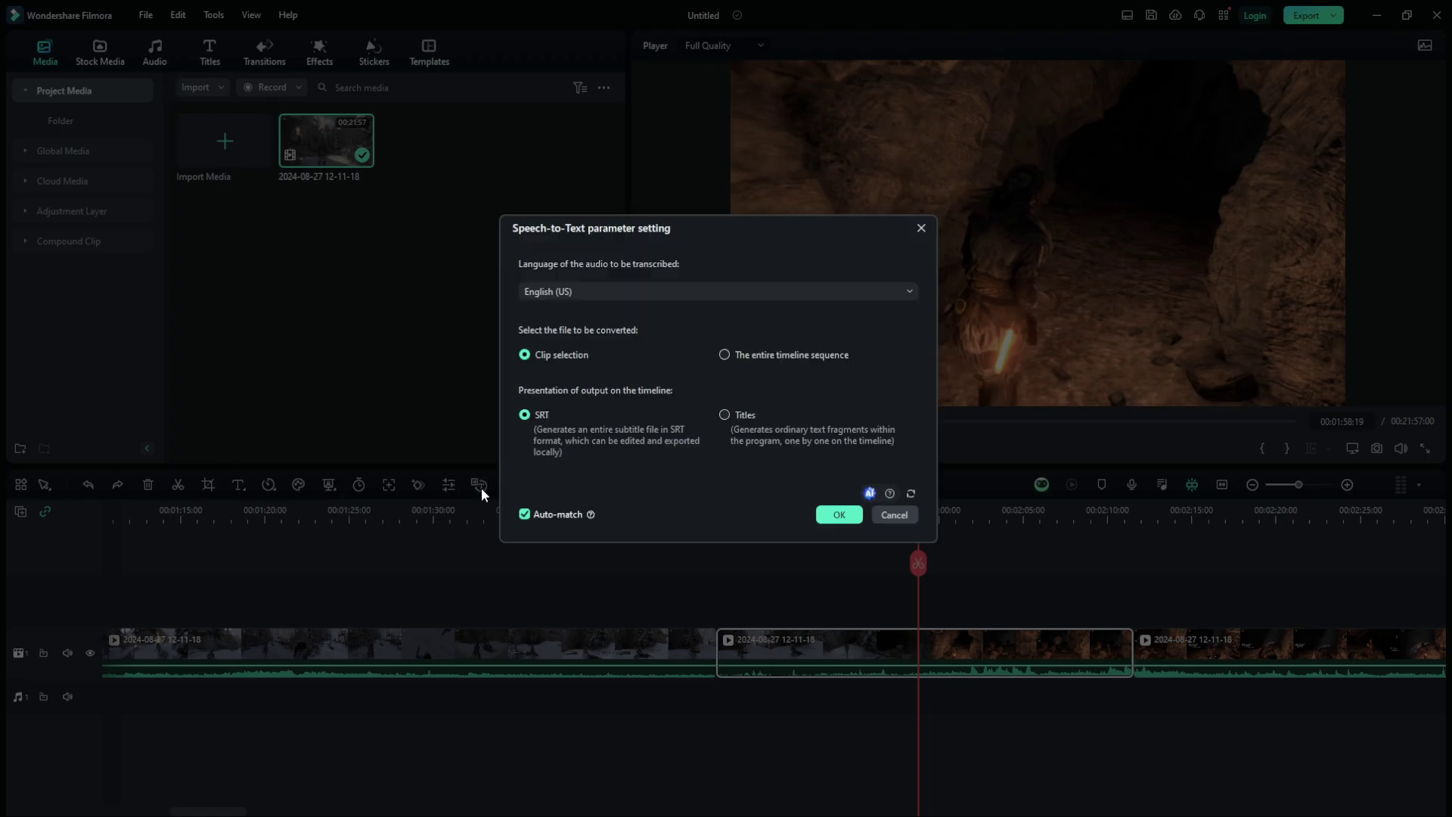
left_click(692, 291)
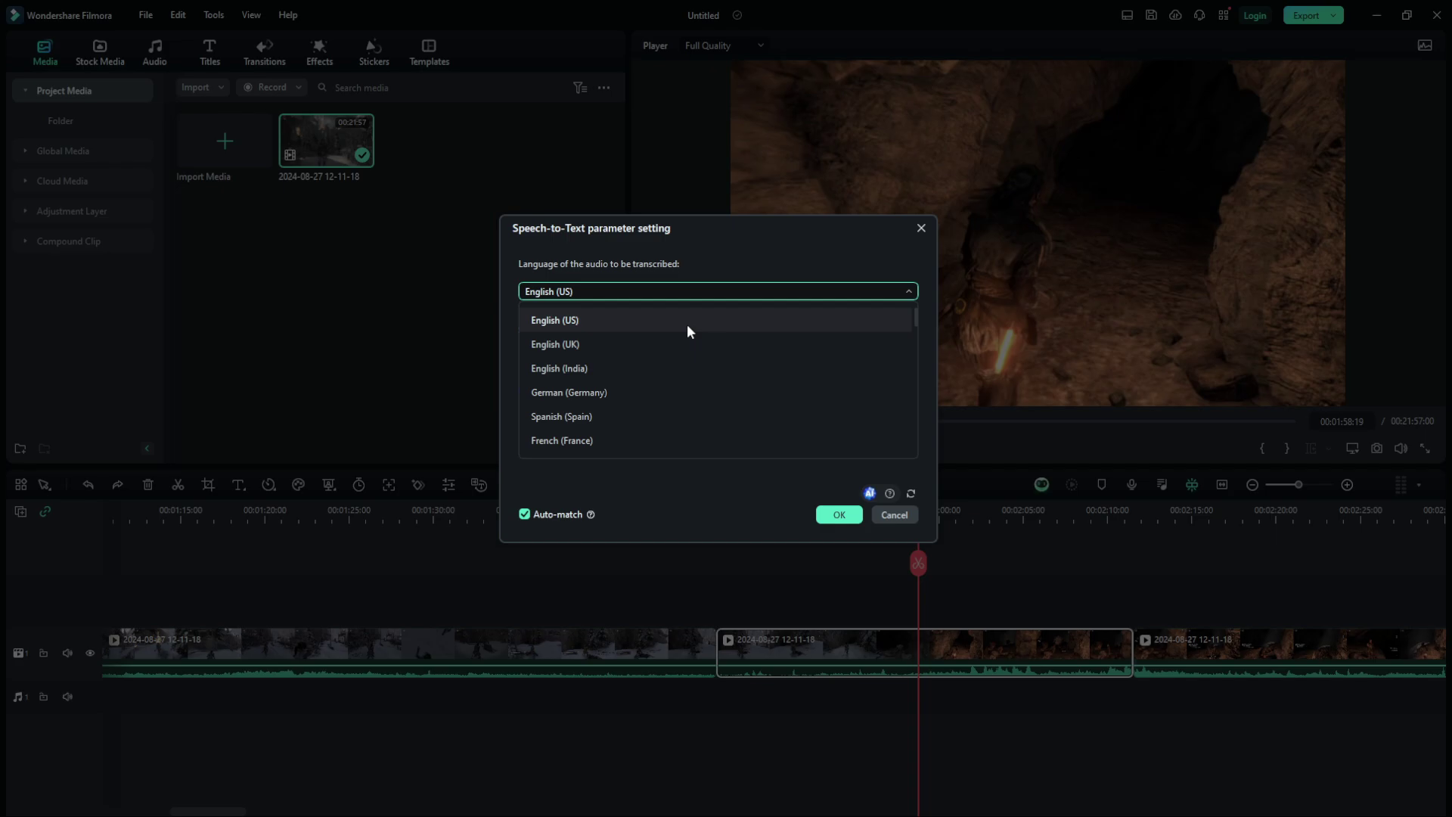
scroll(686, 347, "down", 1)
scroll(686, 347, "down", 5)
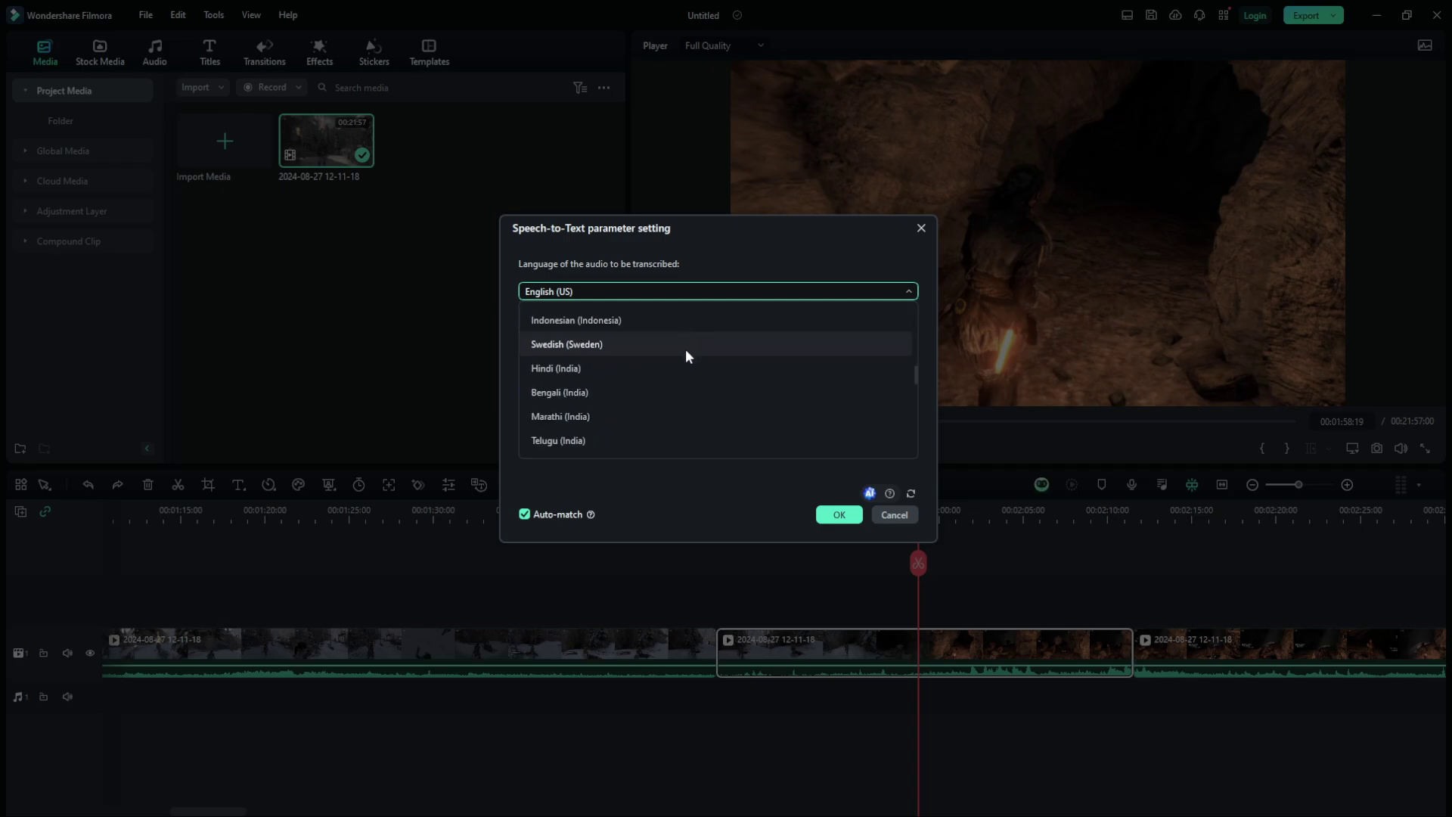
scroll(685, 348, "down", 5)
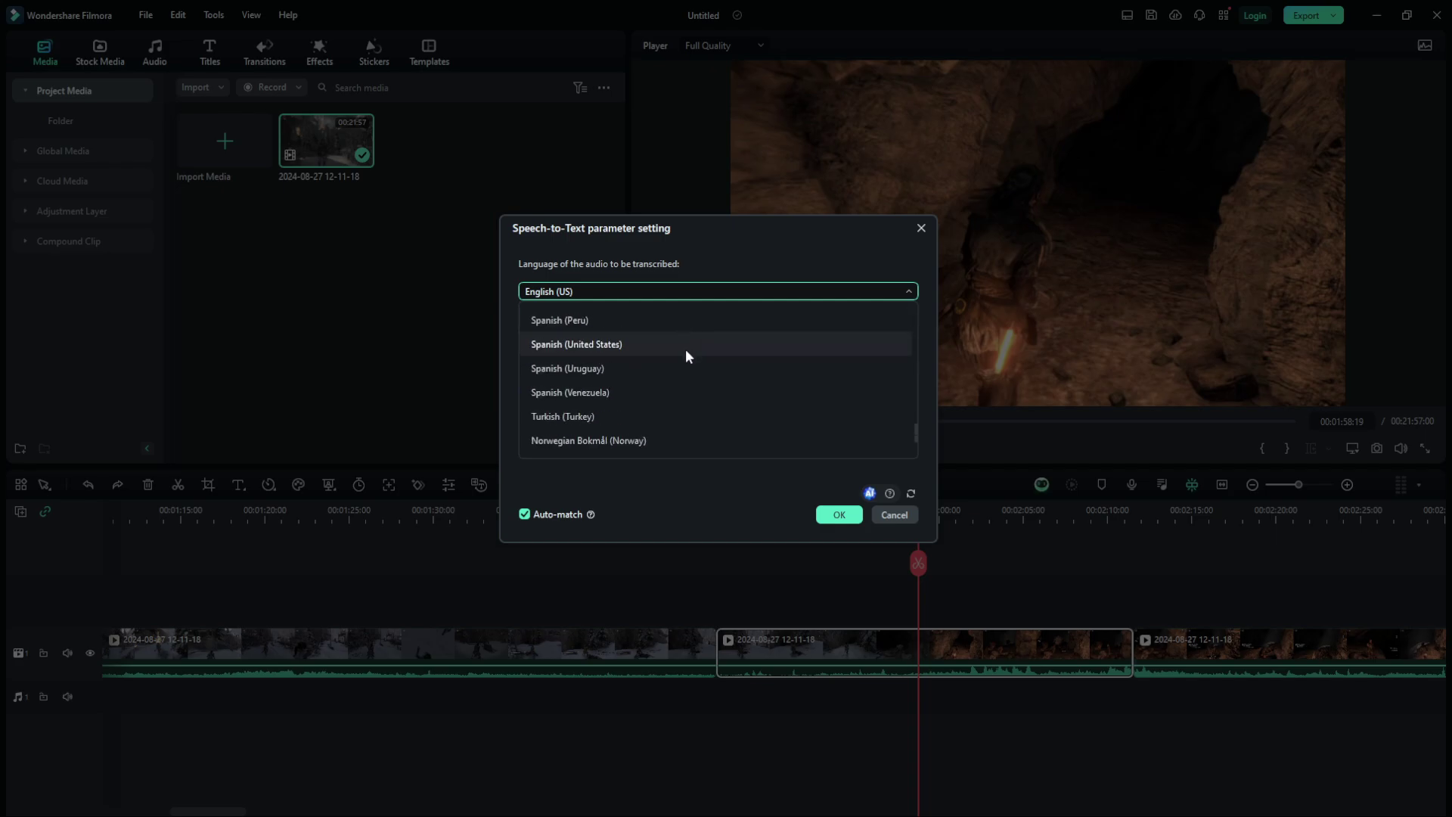
scroll(686, 348, "up", 10)
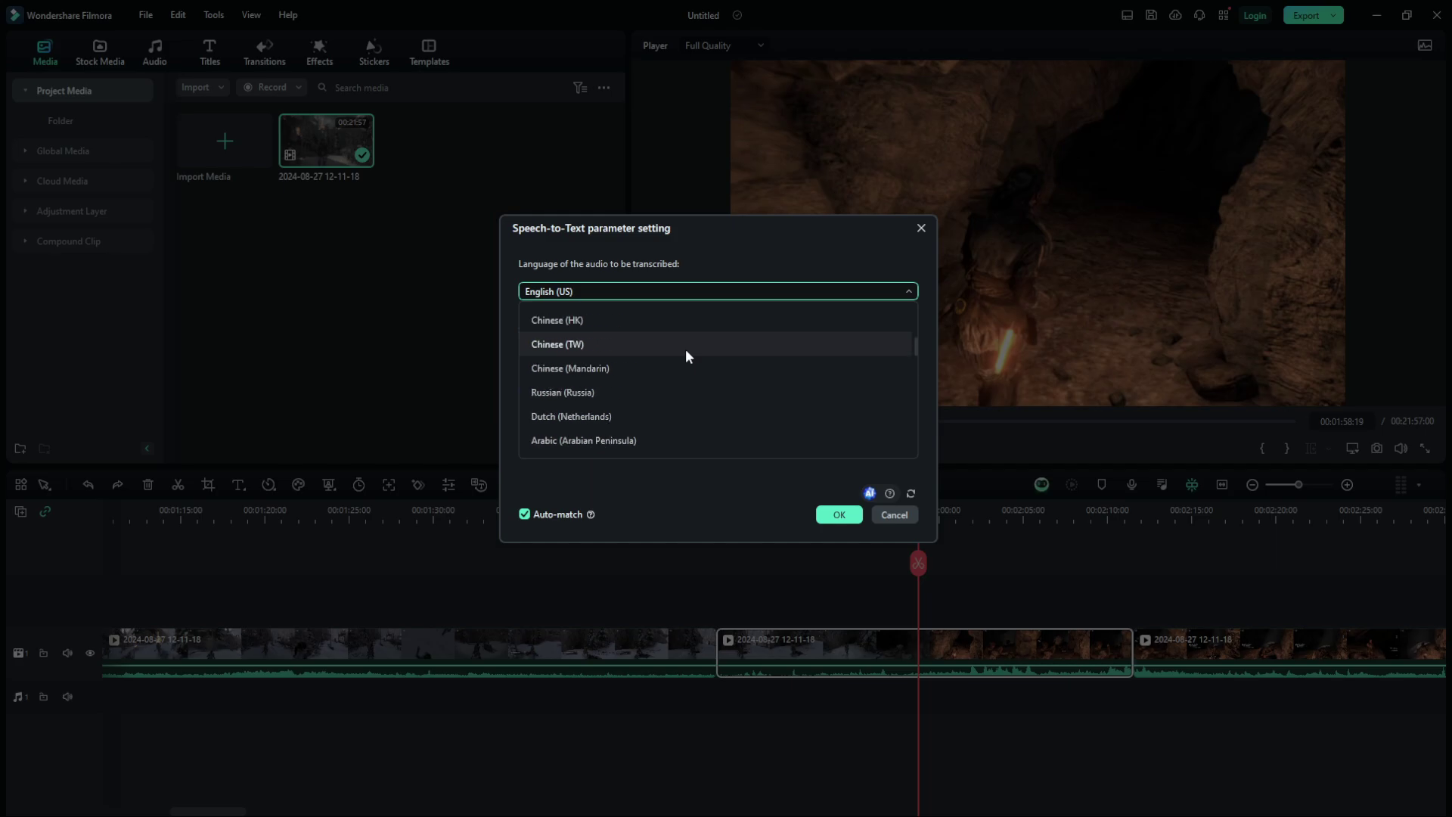
scroll(686, 356, "down", 3)
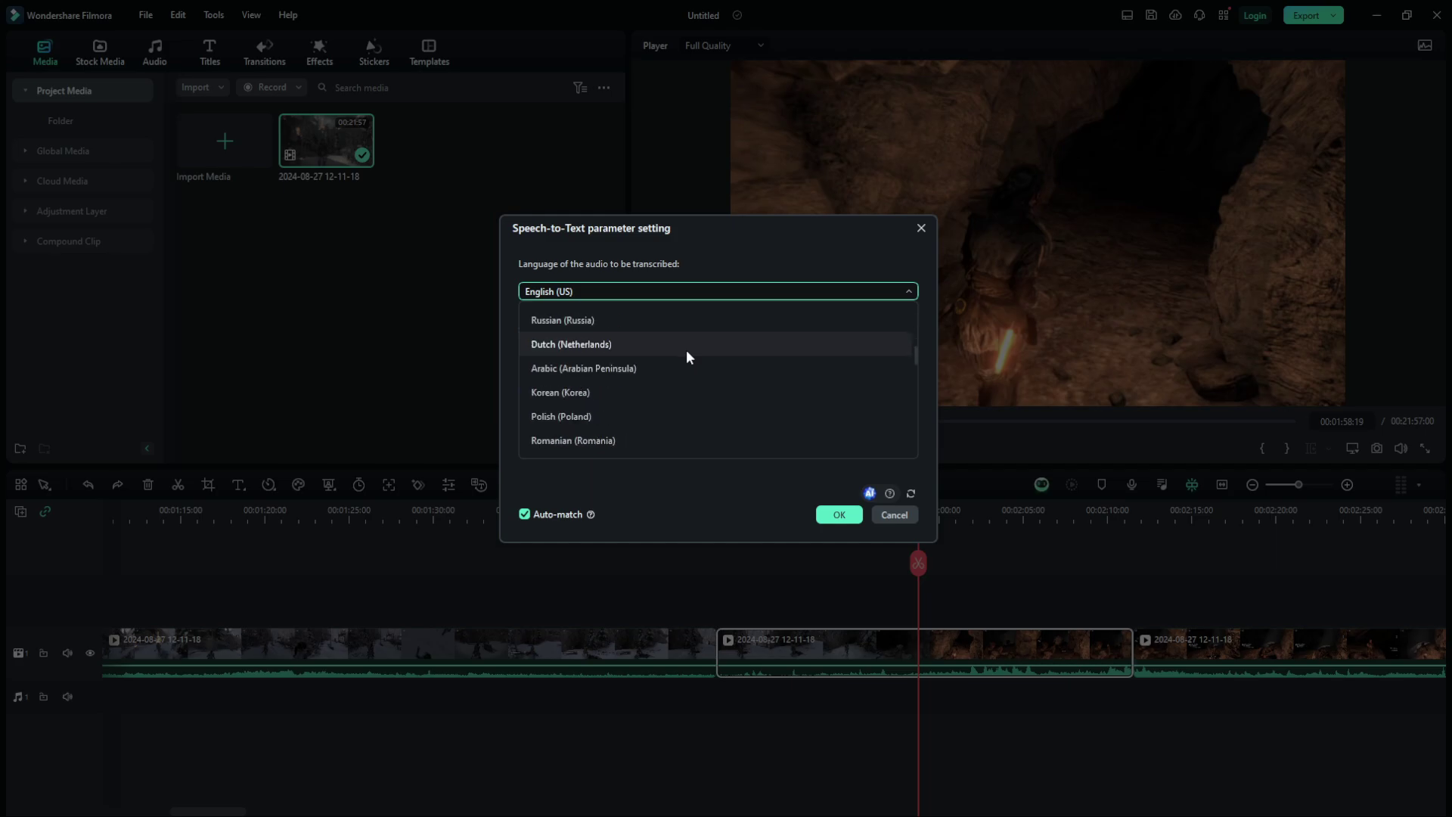
scroll(686, 356, "up", 3)
scroll(688, 357, "down", 10)
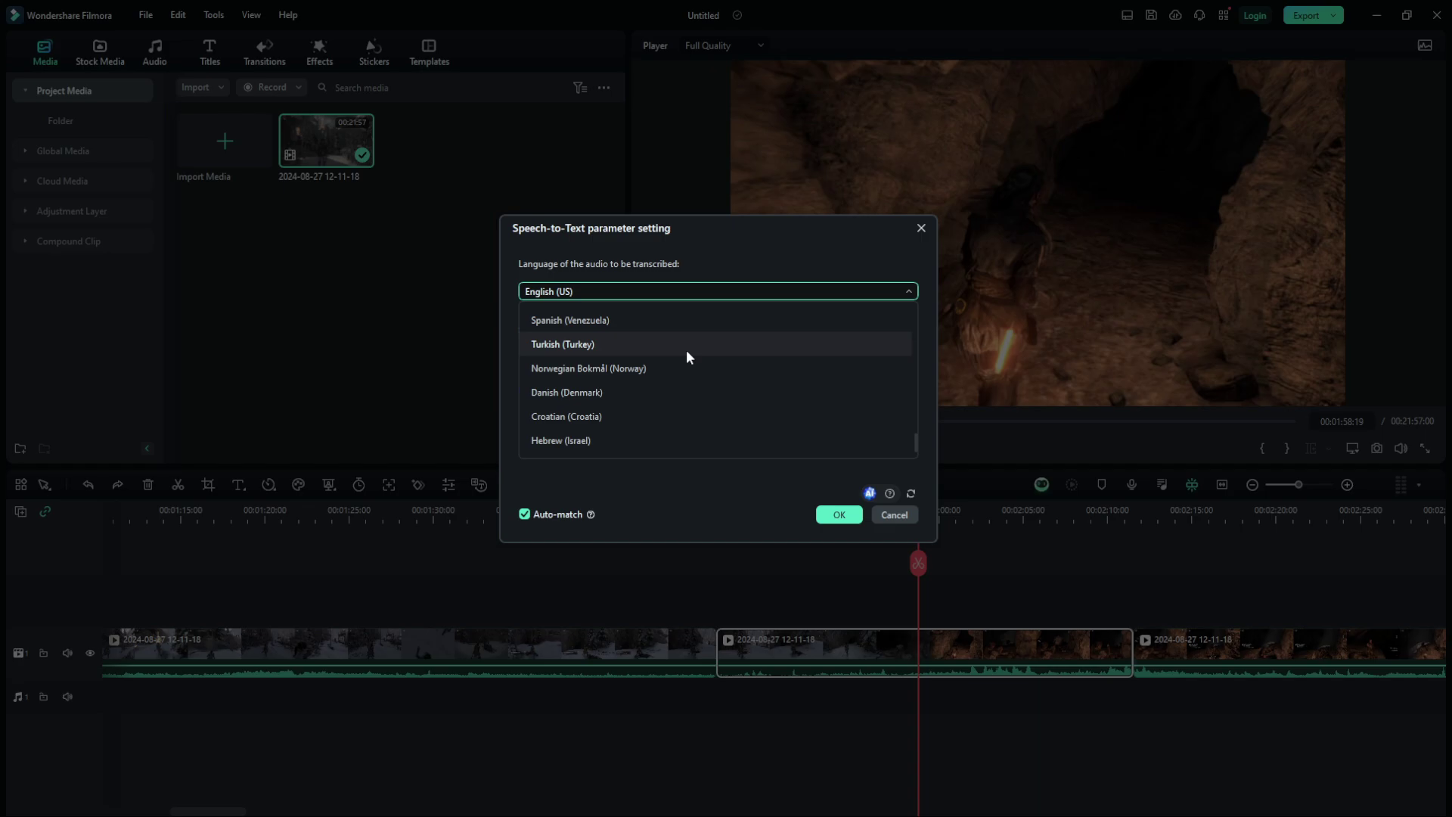
scroll(687, 357, "up", 10)
scroll(687, 357, "down", 3)
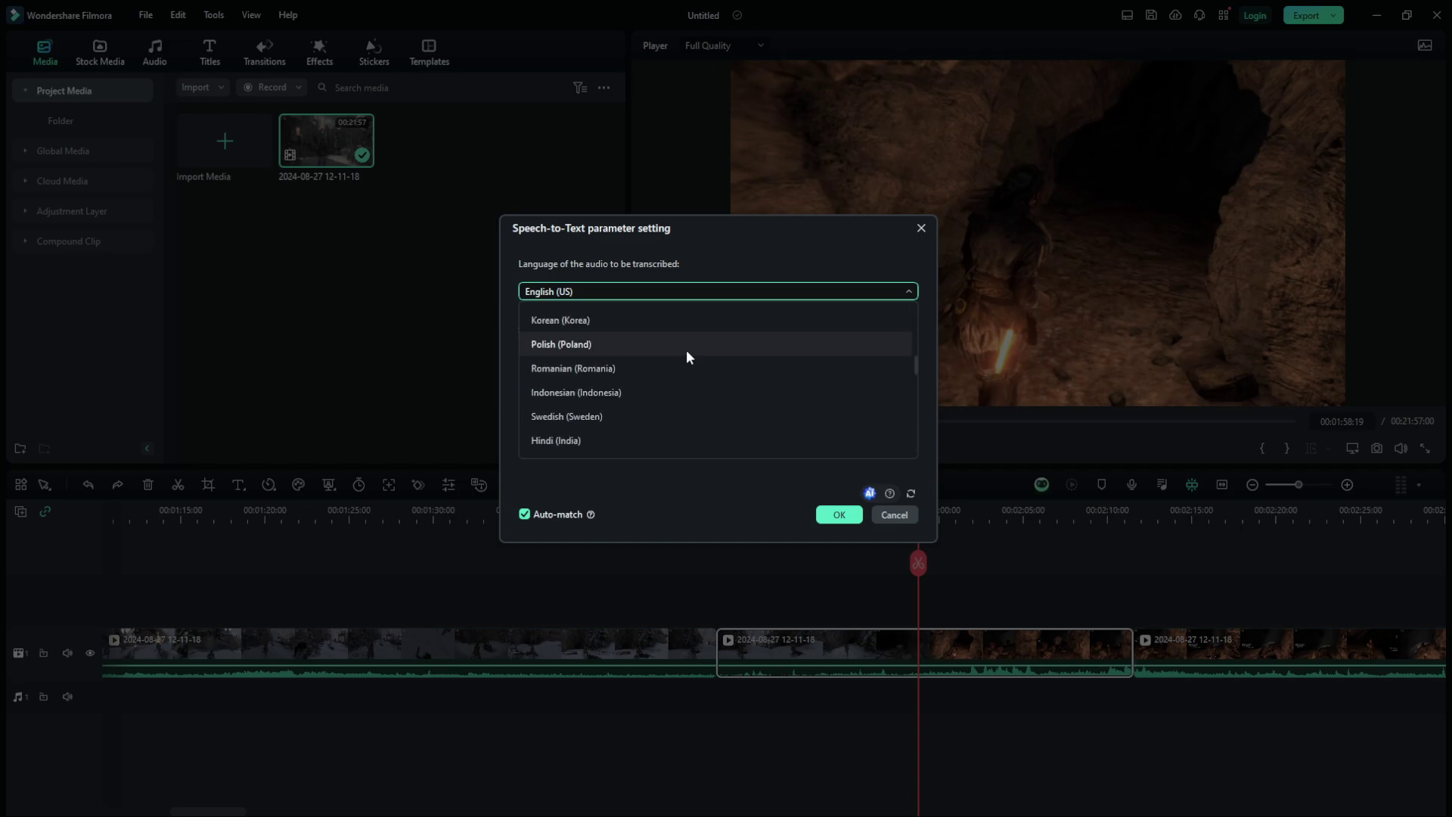
scroll(687, 356, "down", 7)
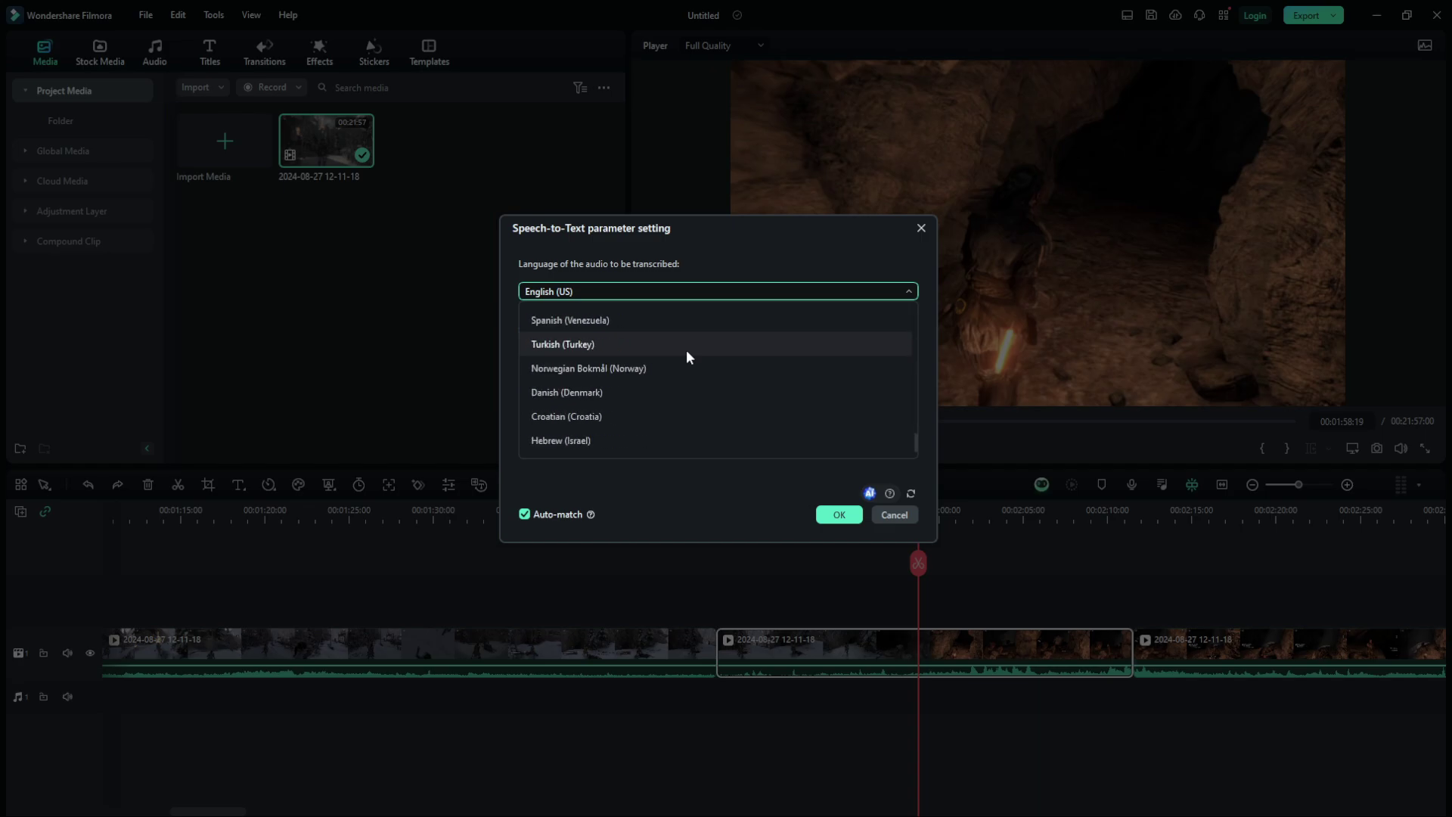
left_click(920, 225)
left_click(919, 225)
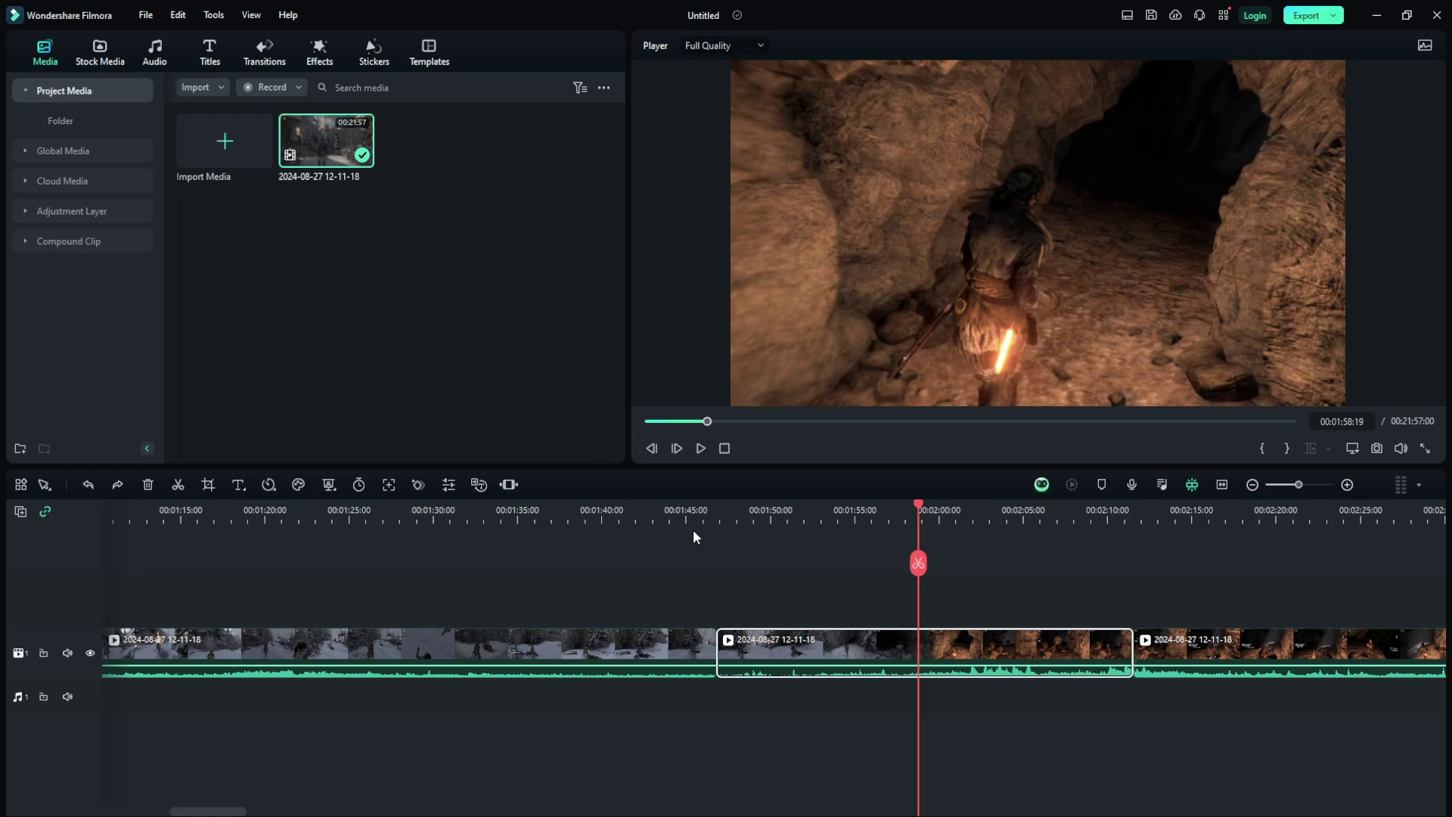
- Try shifting the middle clip's source section through the footage with Slide Edit, cancel without replacing it, and deselect the clip
left_click(509, 485)
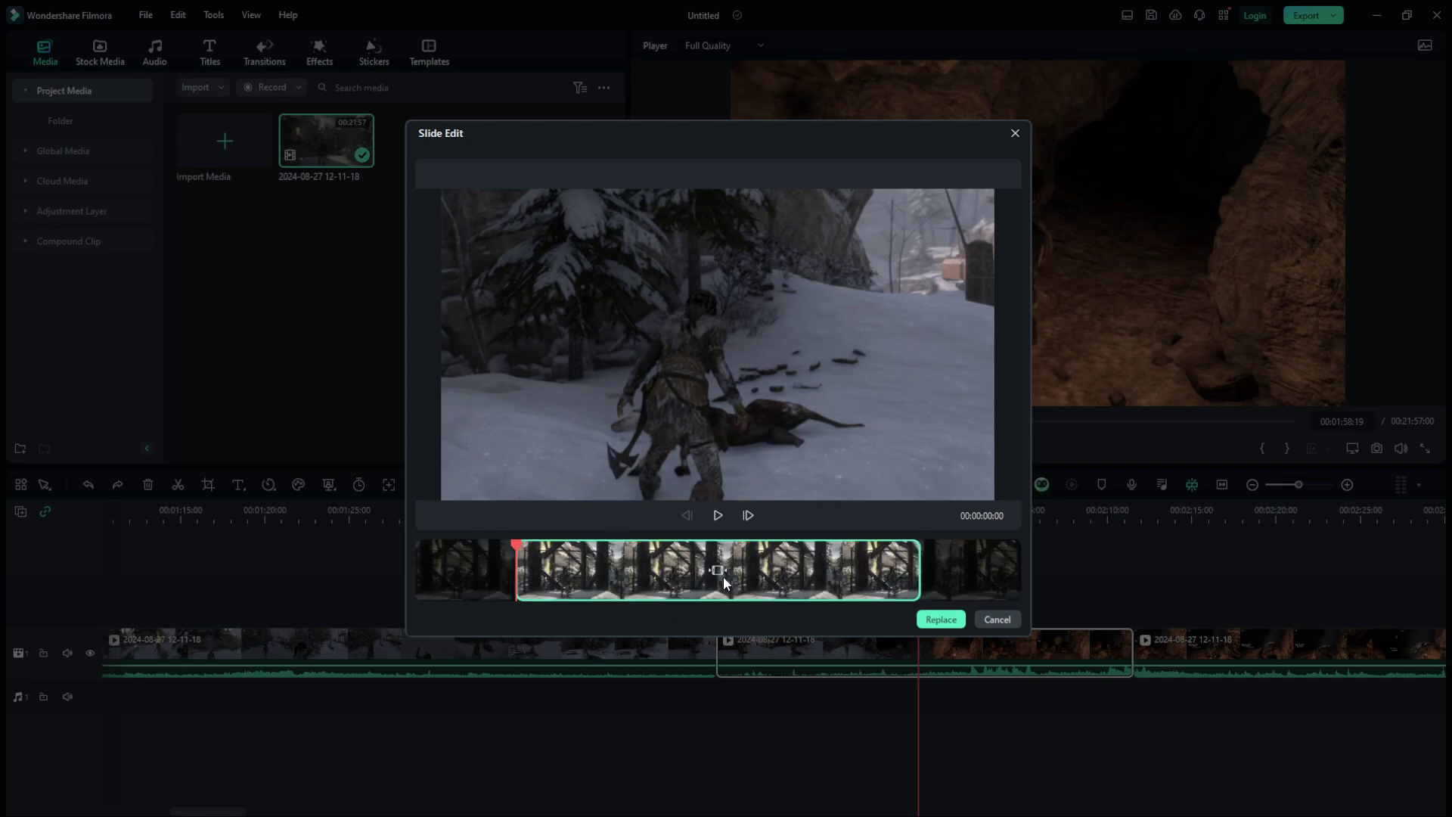
left_click_drag(752, 569, 622, 584)
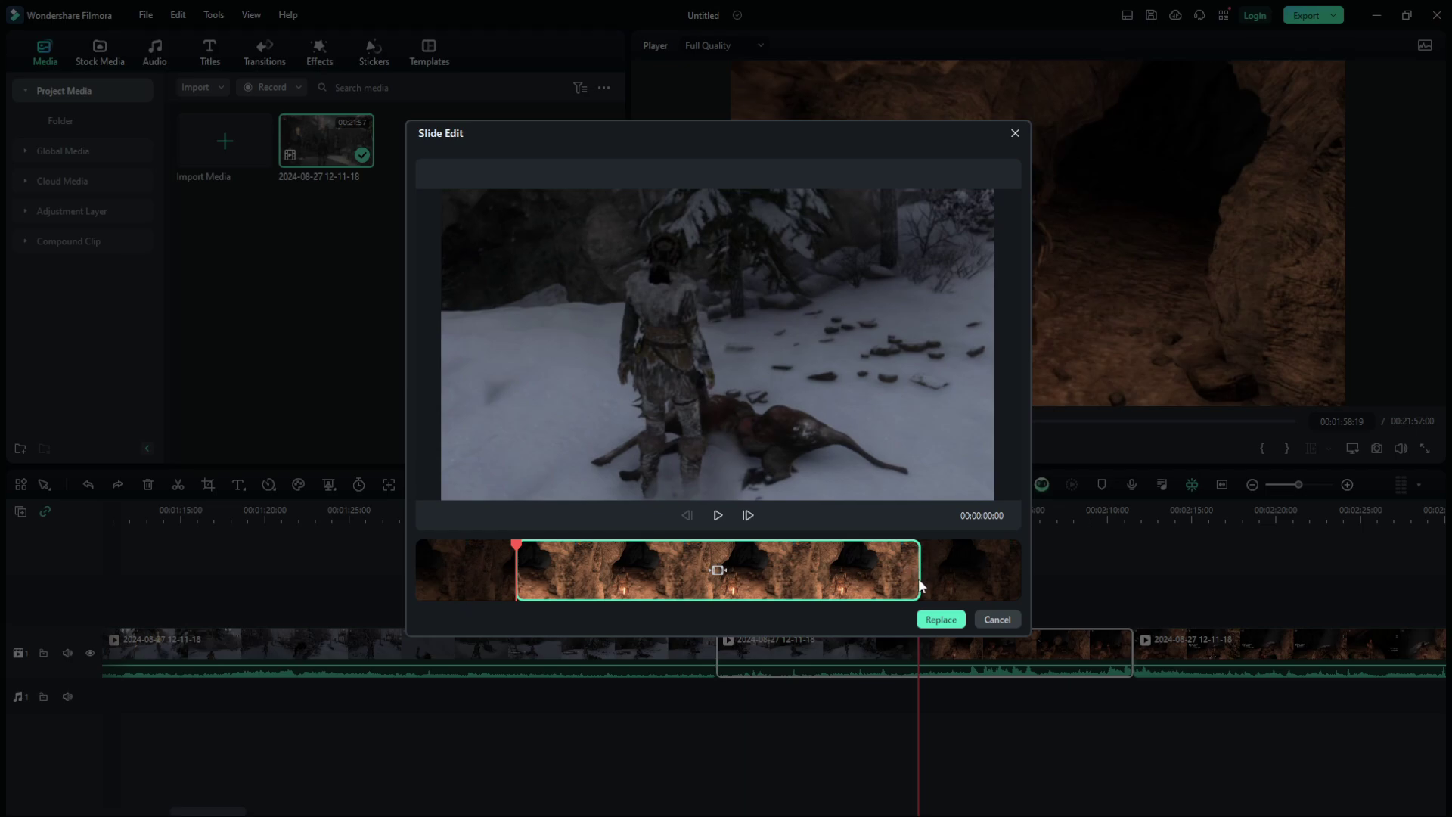
left_click_drag(819, 565, 526, 558)
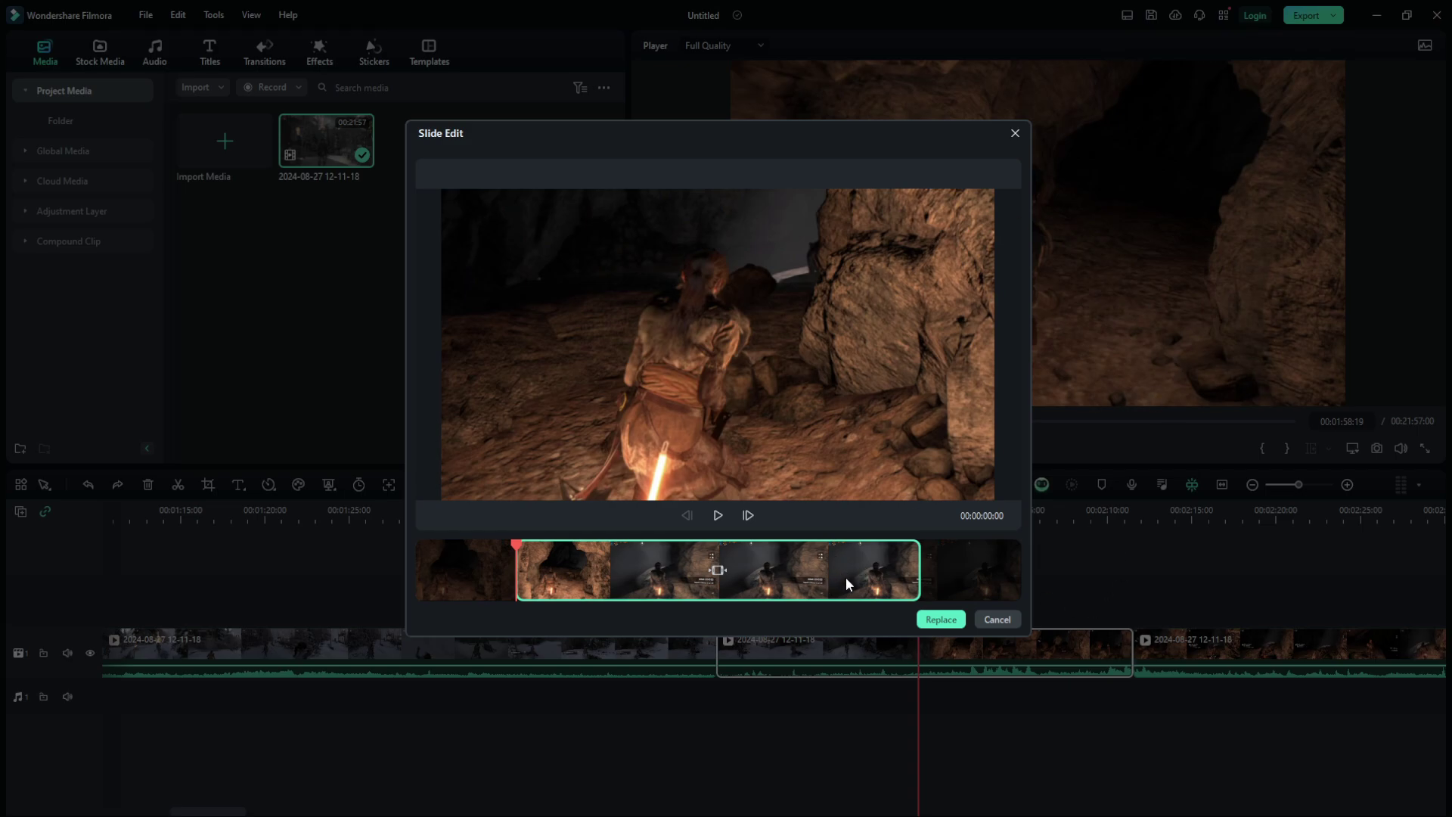
left_click_drag(846, 575, 665, 590)
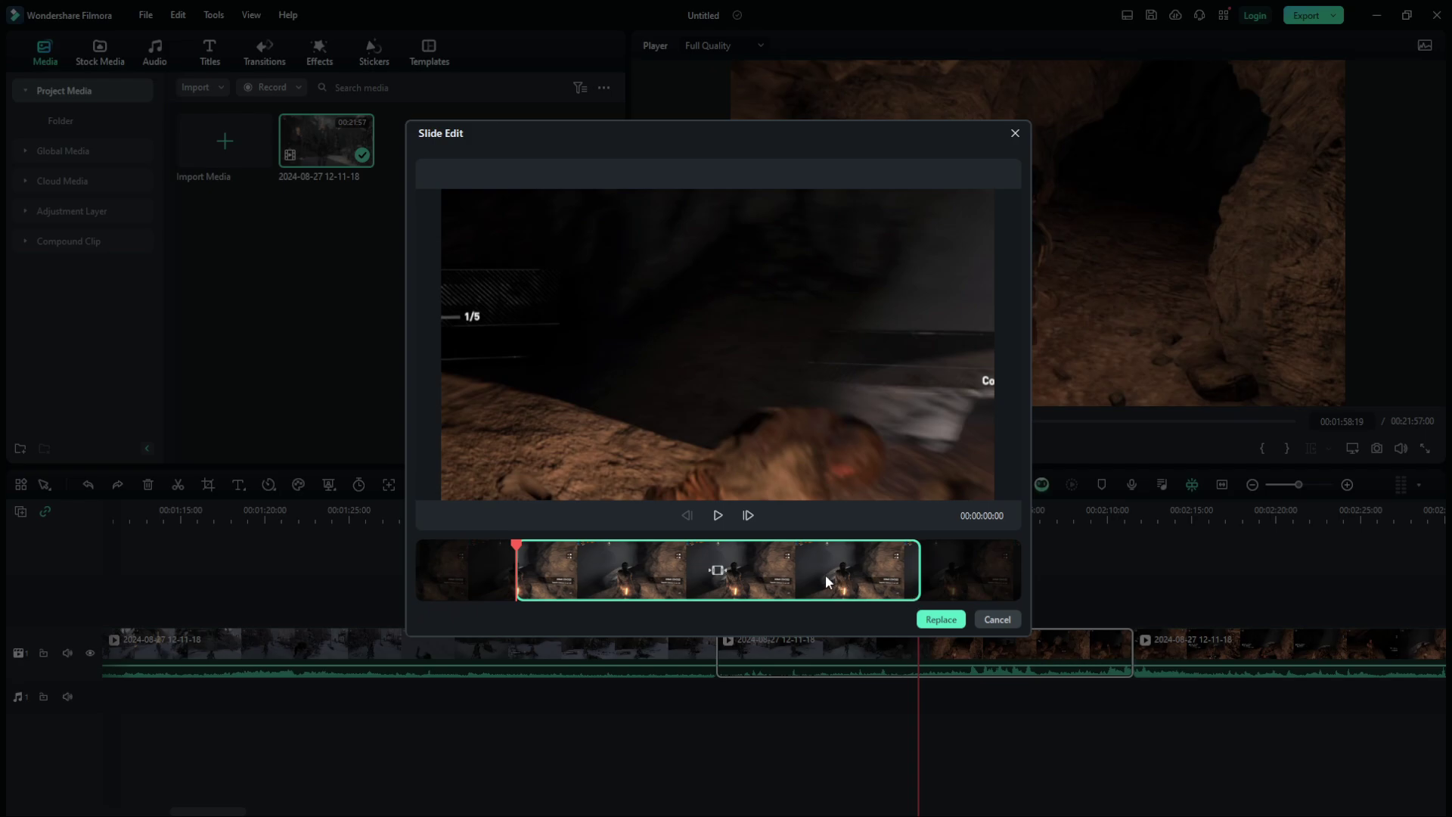
mouse_move(824, 574)
left_mouse_down()
mouse_move(875, 577)
mouse_move(787, 583)
mouse_move(876, 584)
mouse_move(683, 578)
mouse_move(708, 579)
left_mouse_up()
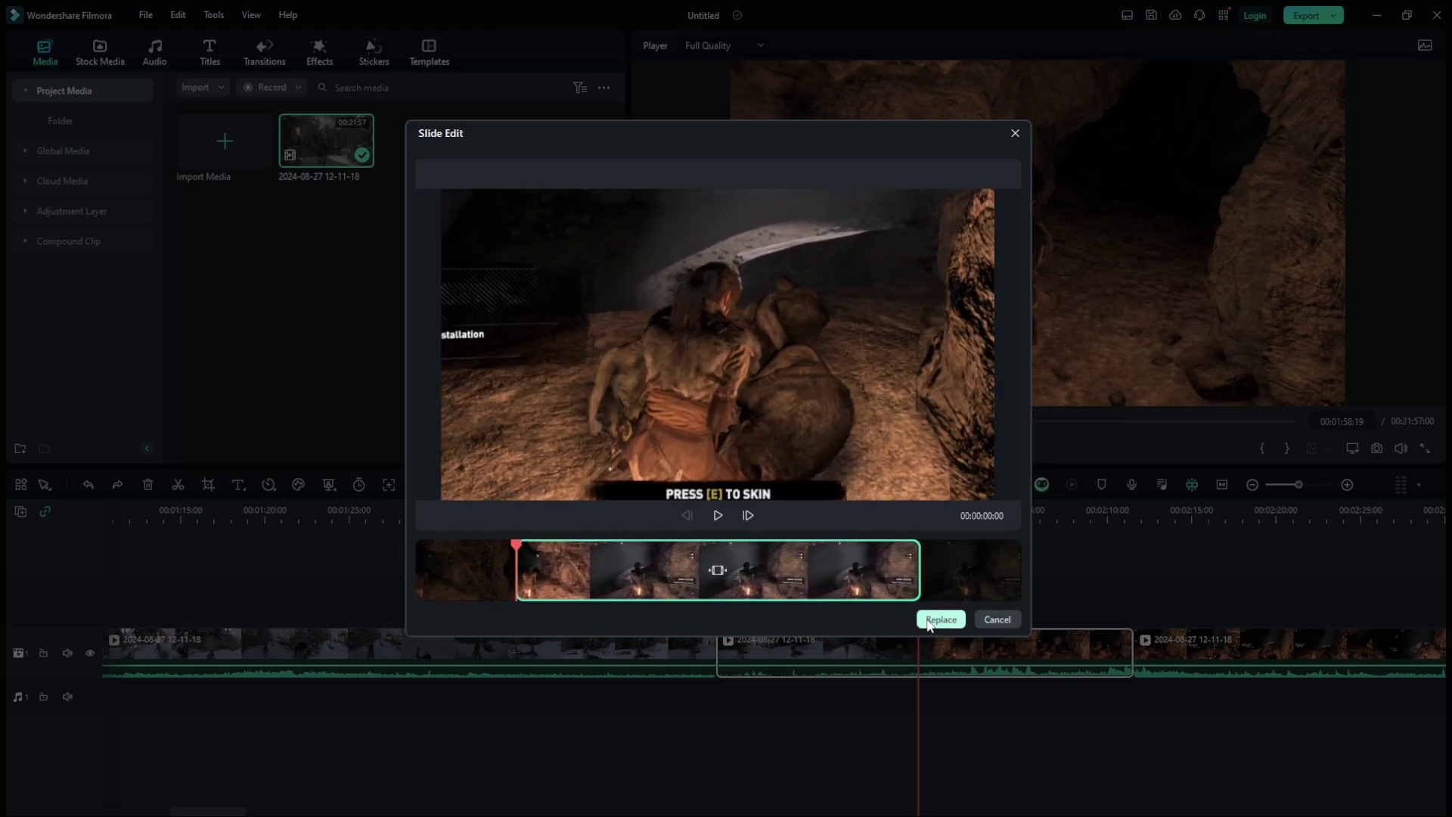
left_click(1010, 620)
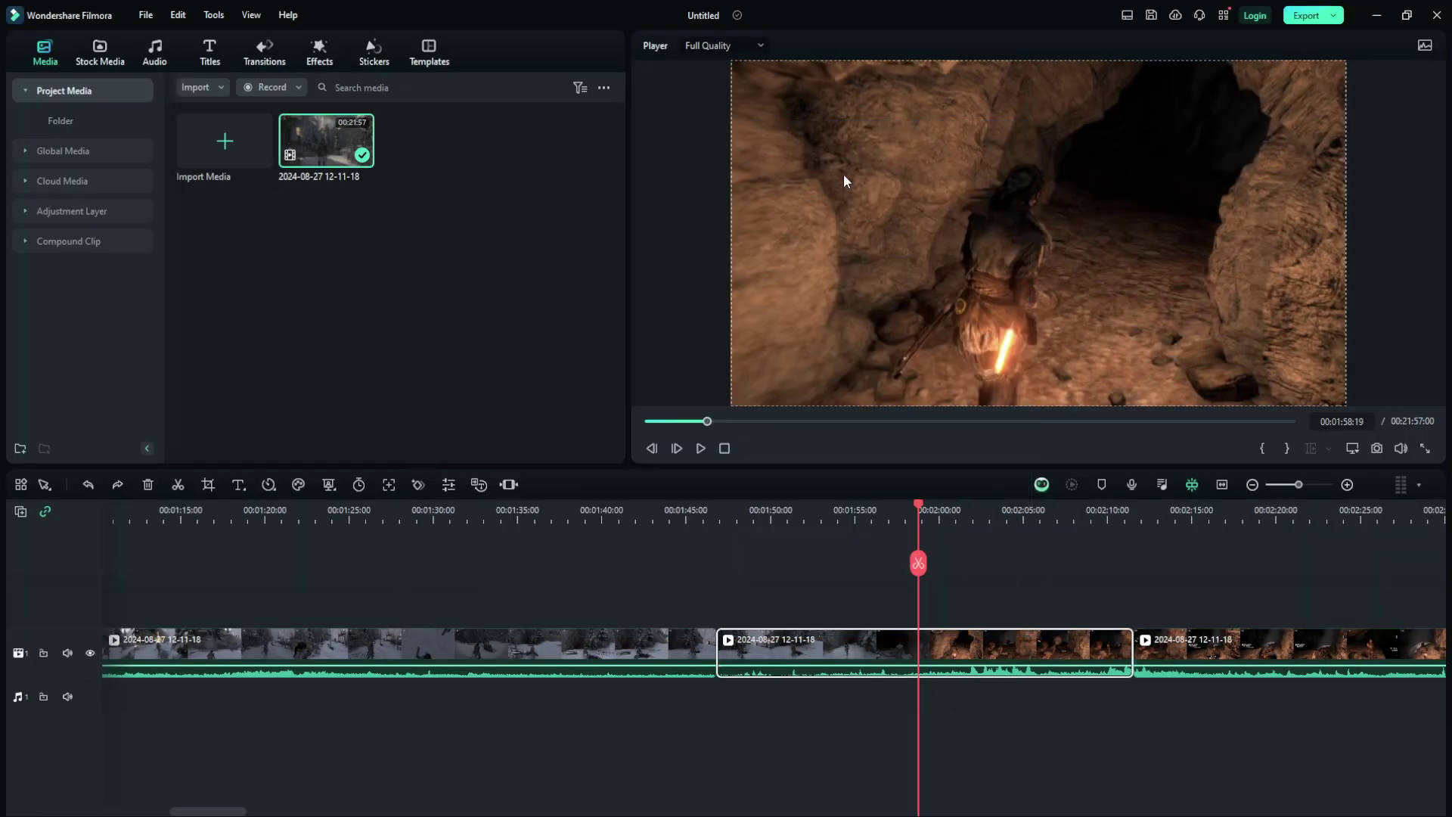
left_click(747, 571)
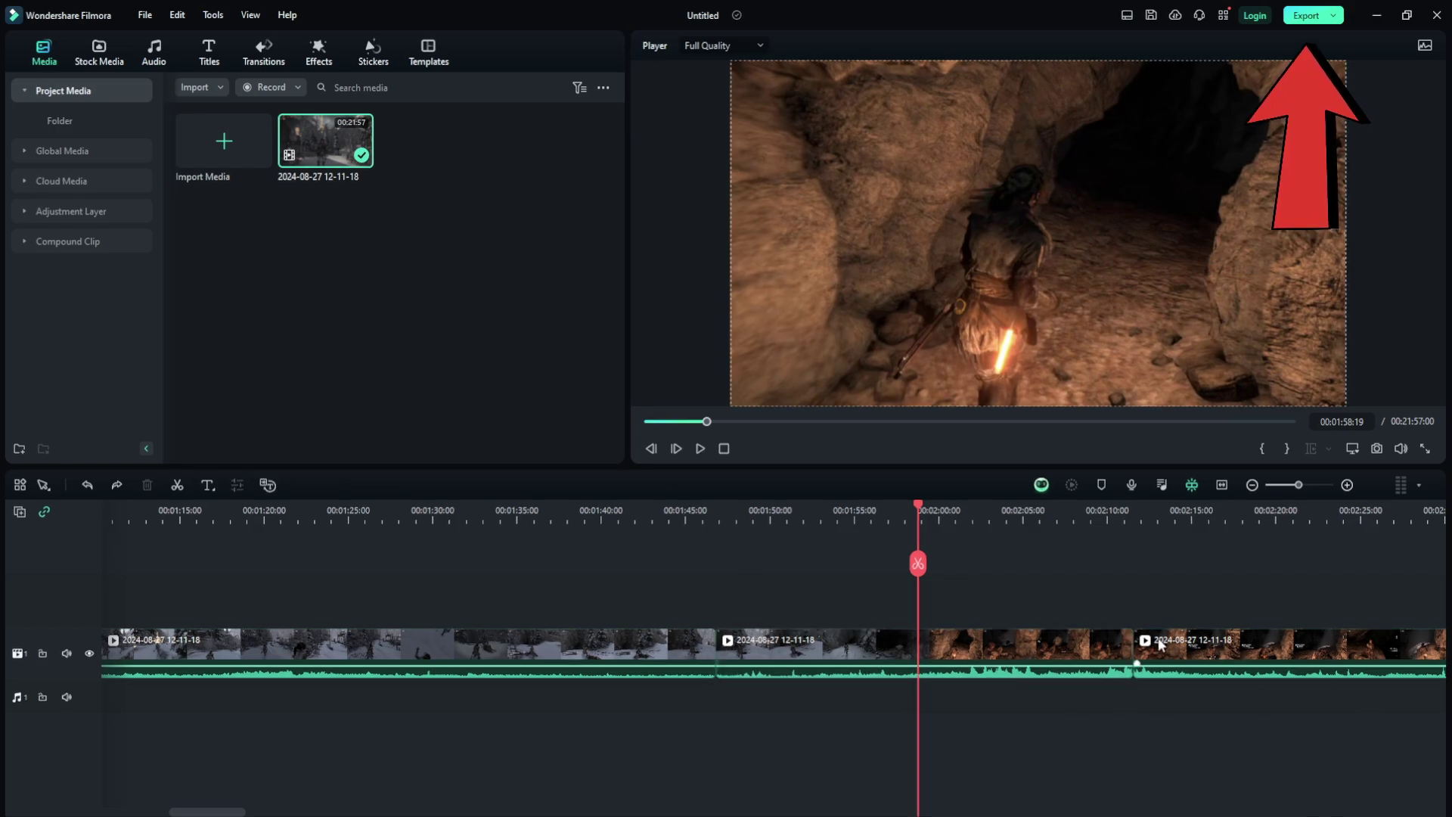
- Open the local export settings for the project and choose the Custom preset
left_click(1311, 17)
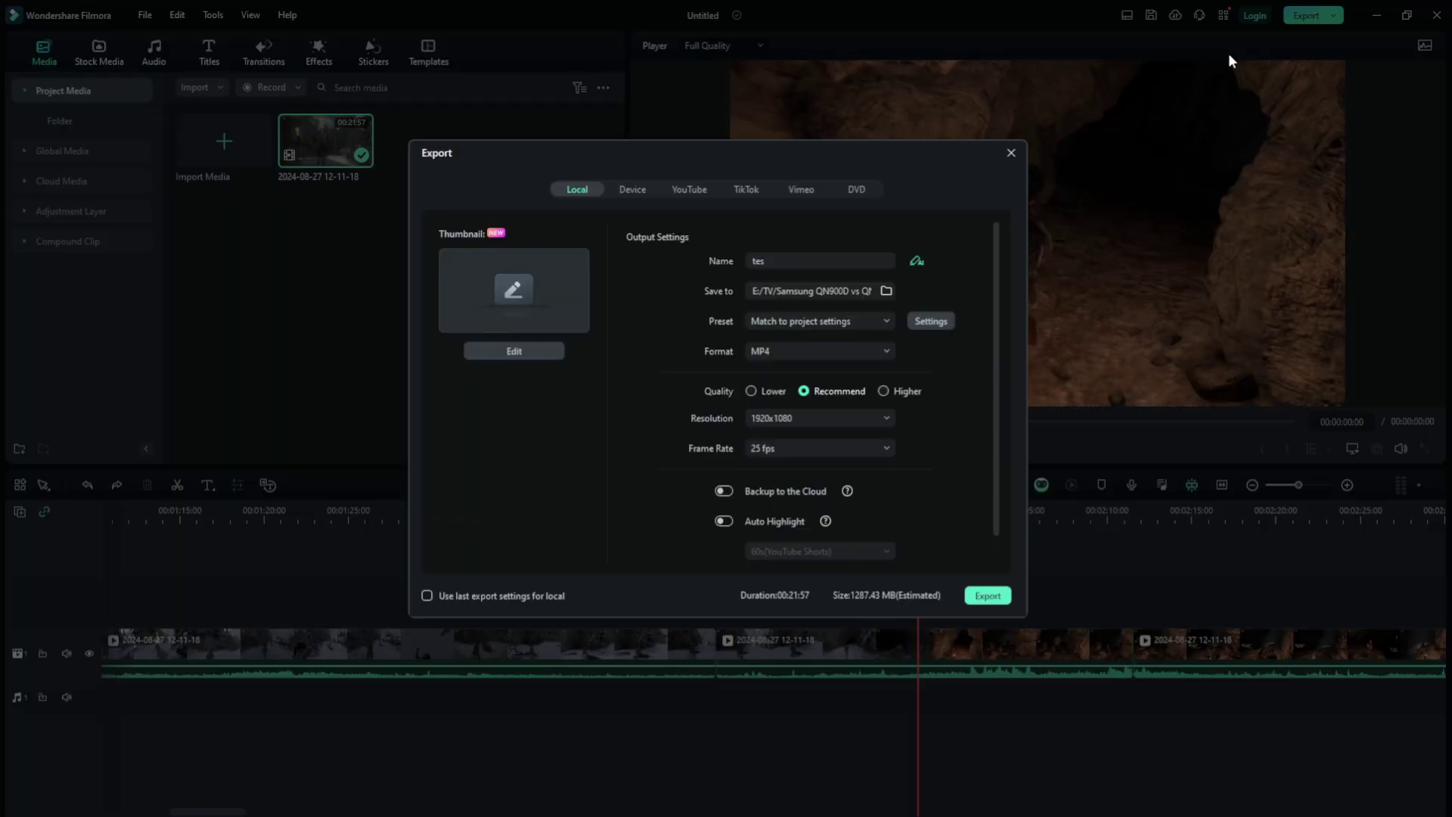
double_click(776, 261)
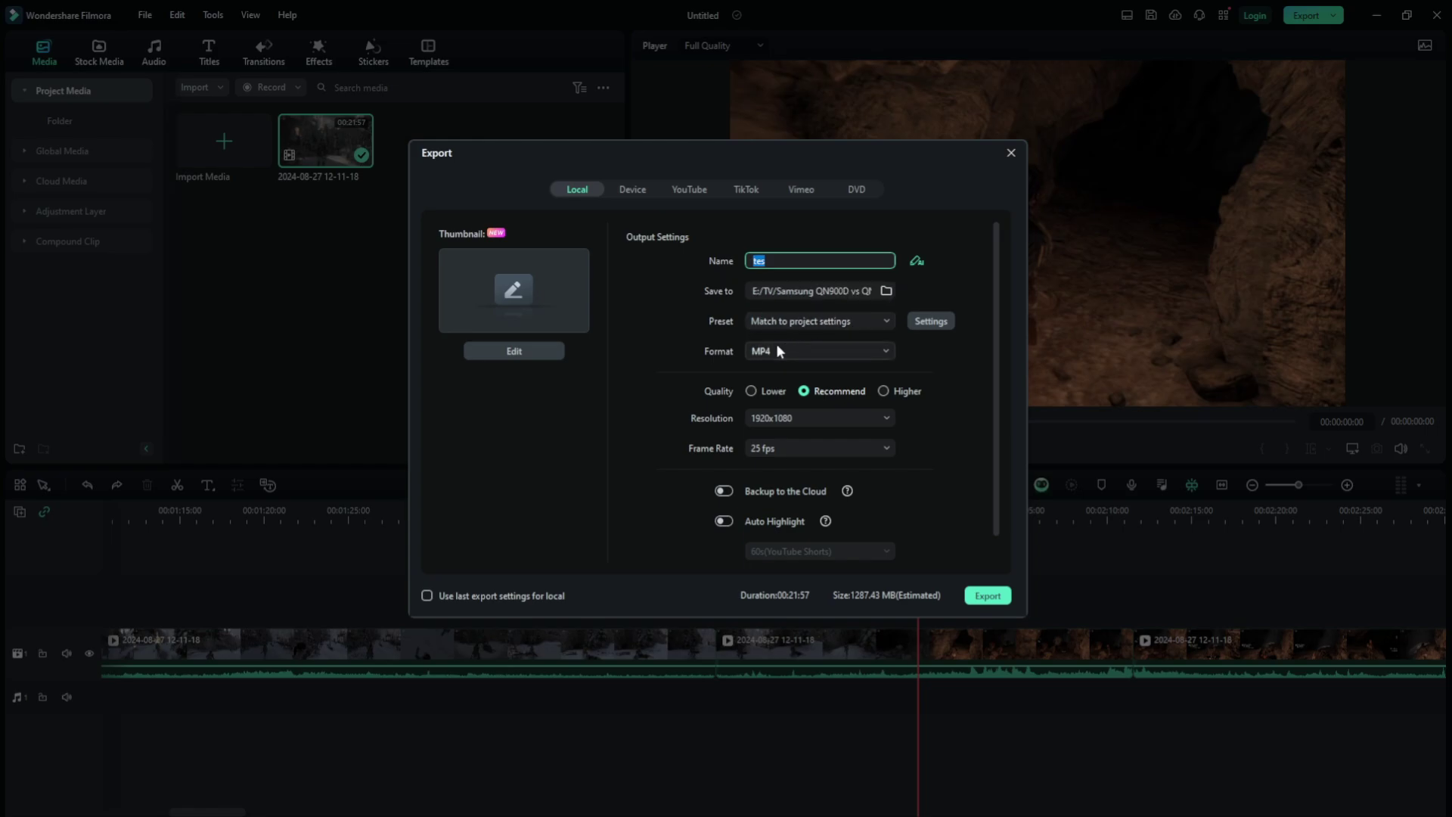
left_click(892, 323)
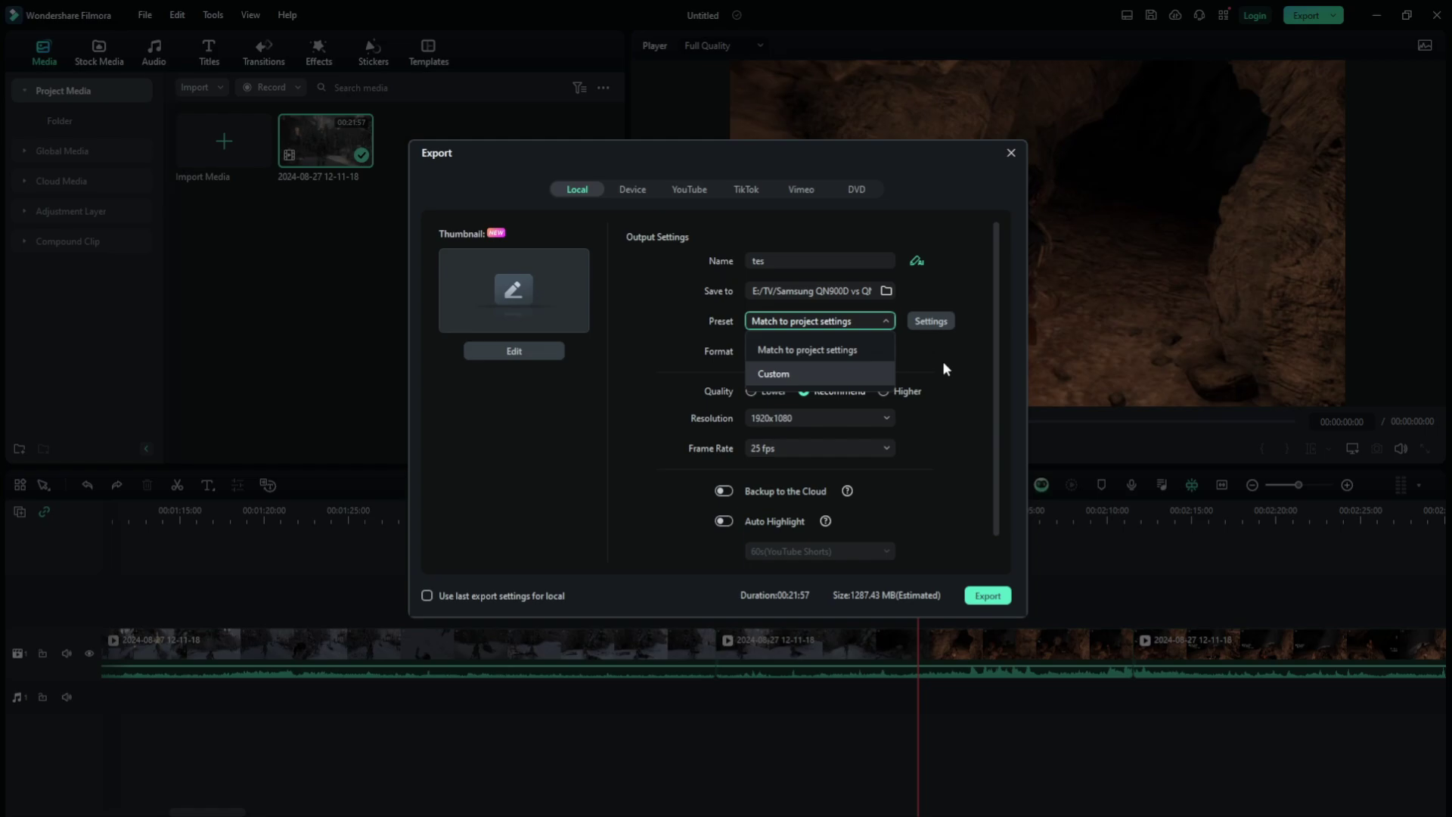
left_click(962, 337)
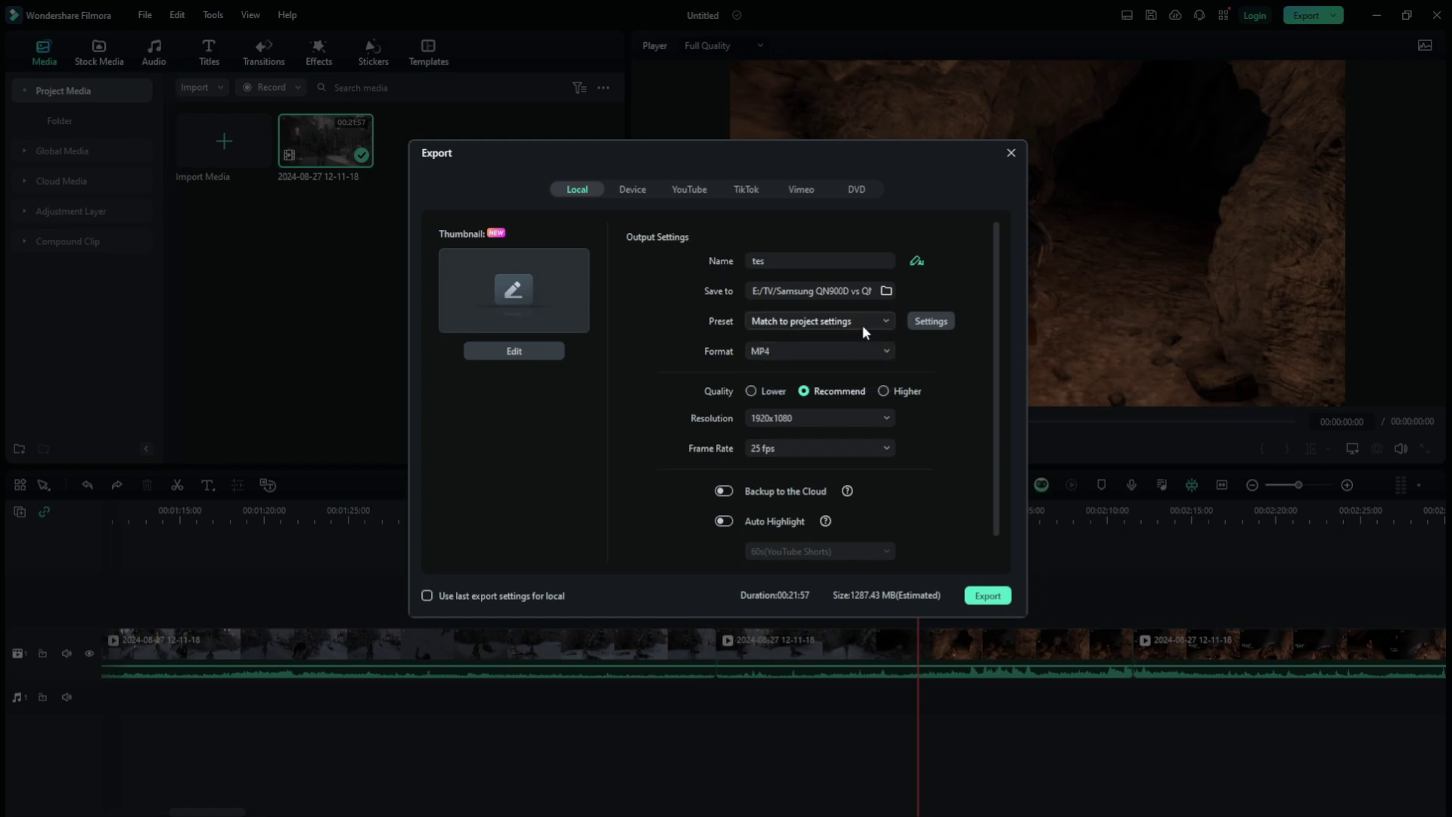
left_click(864, 325)
left_click(822, 369)
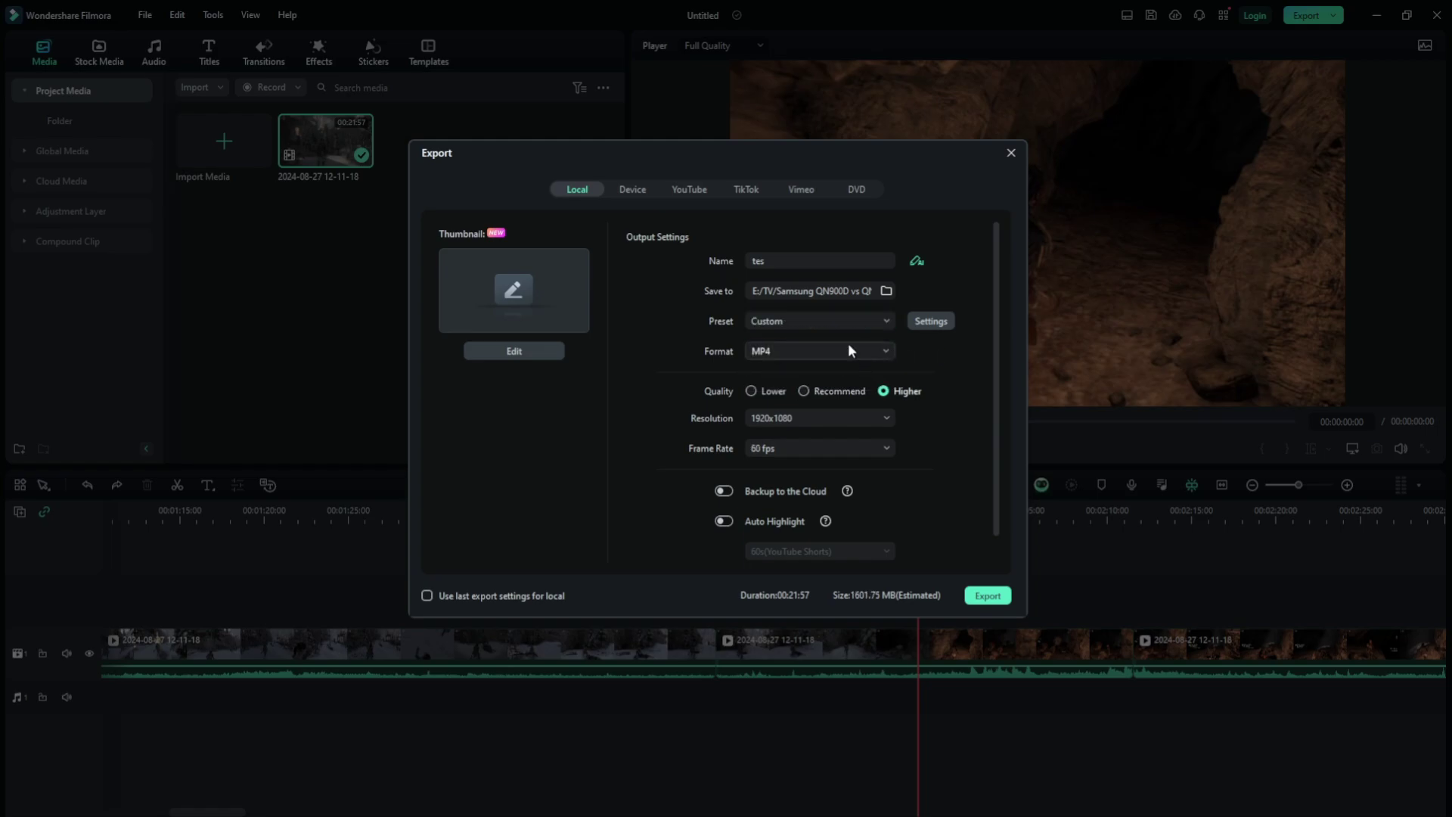
- Review the preset's detailed video and audio settings and the output formats available for export
left_click(930, 322)
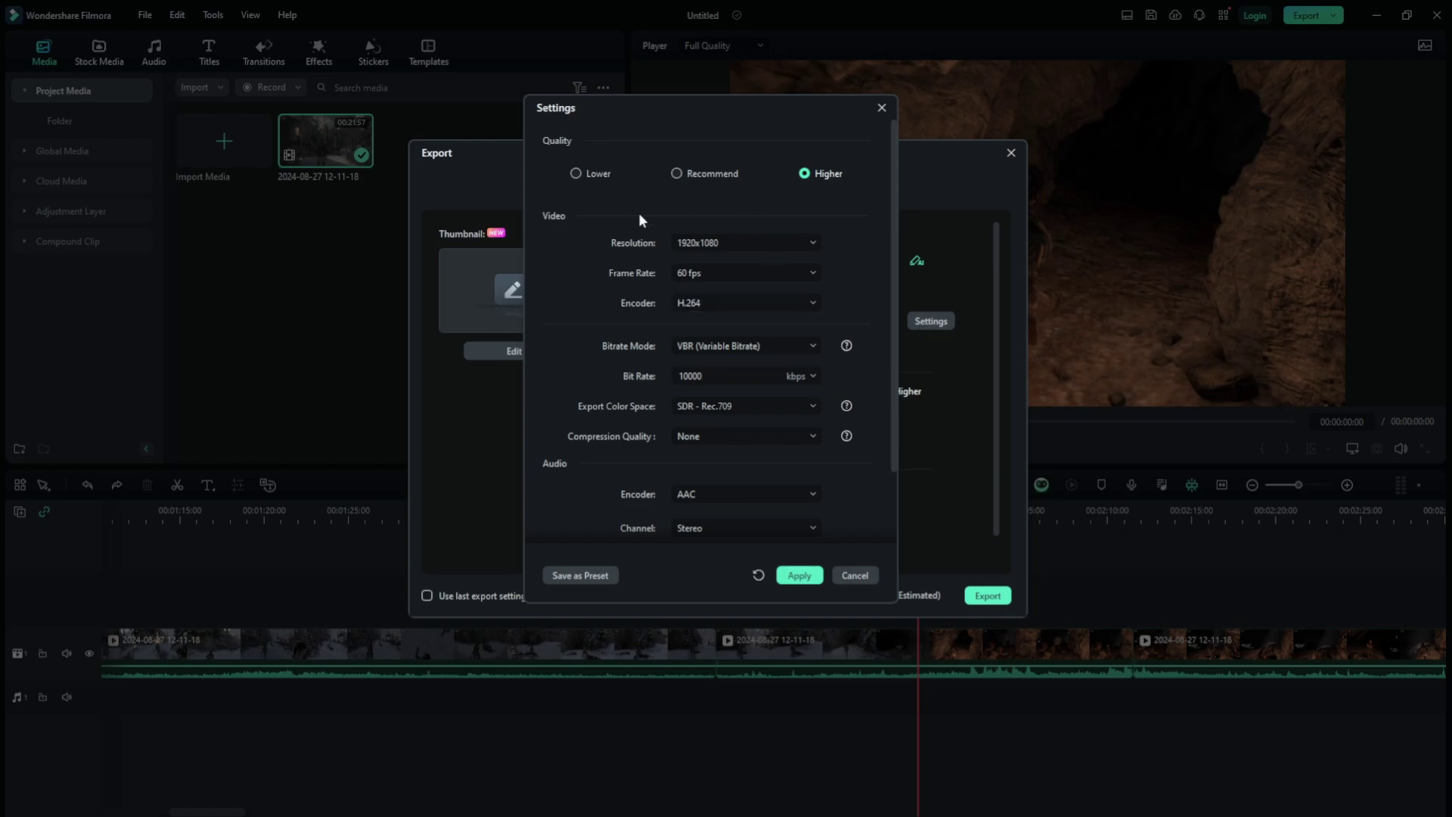
scroll(818, 461, "down", 2)
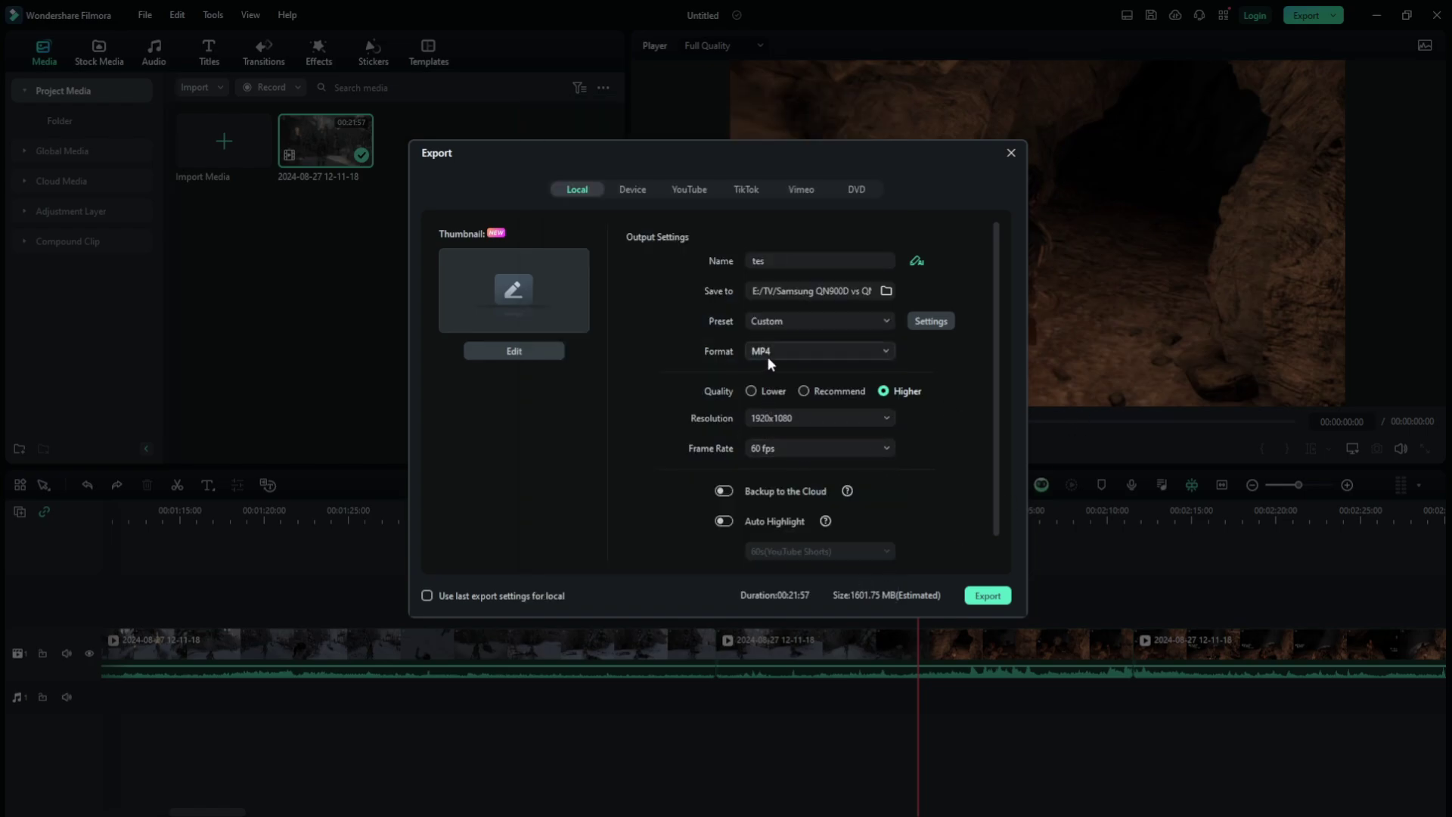
left_click(829, 351)
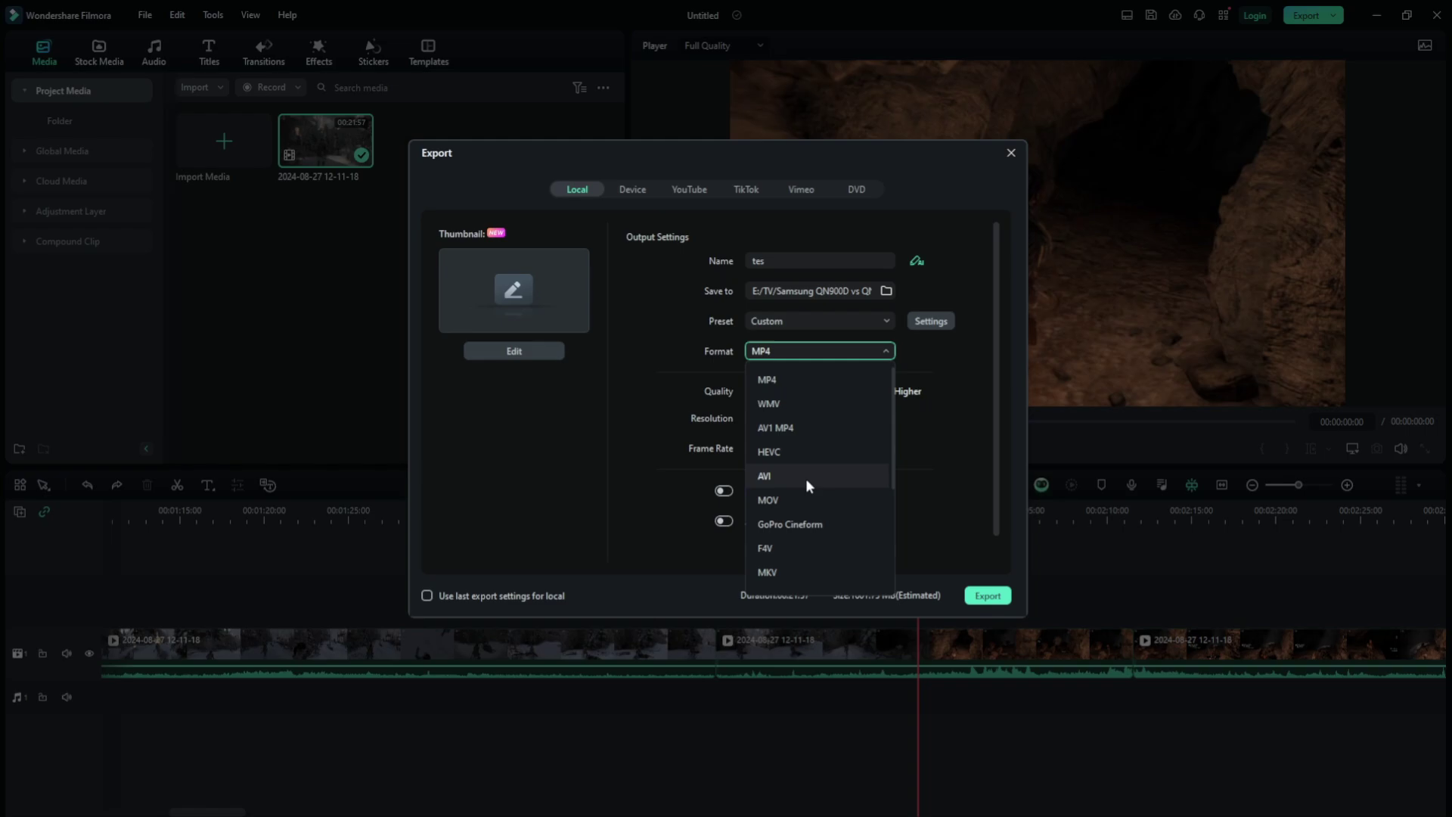
scroll(816, 551, "down", 2)
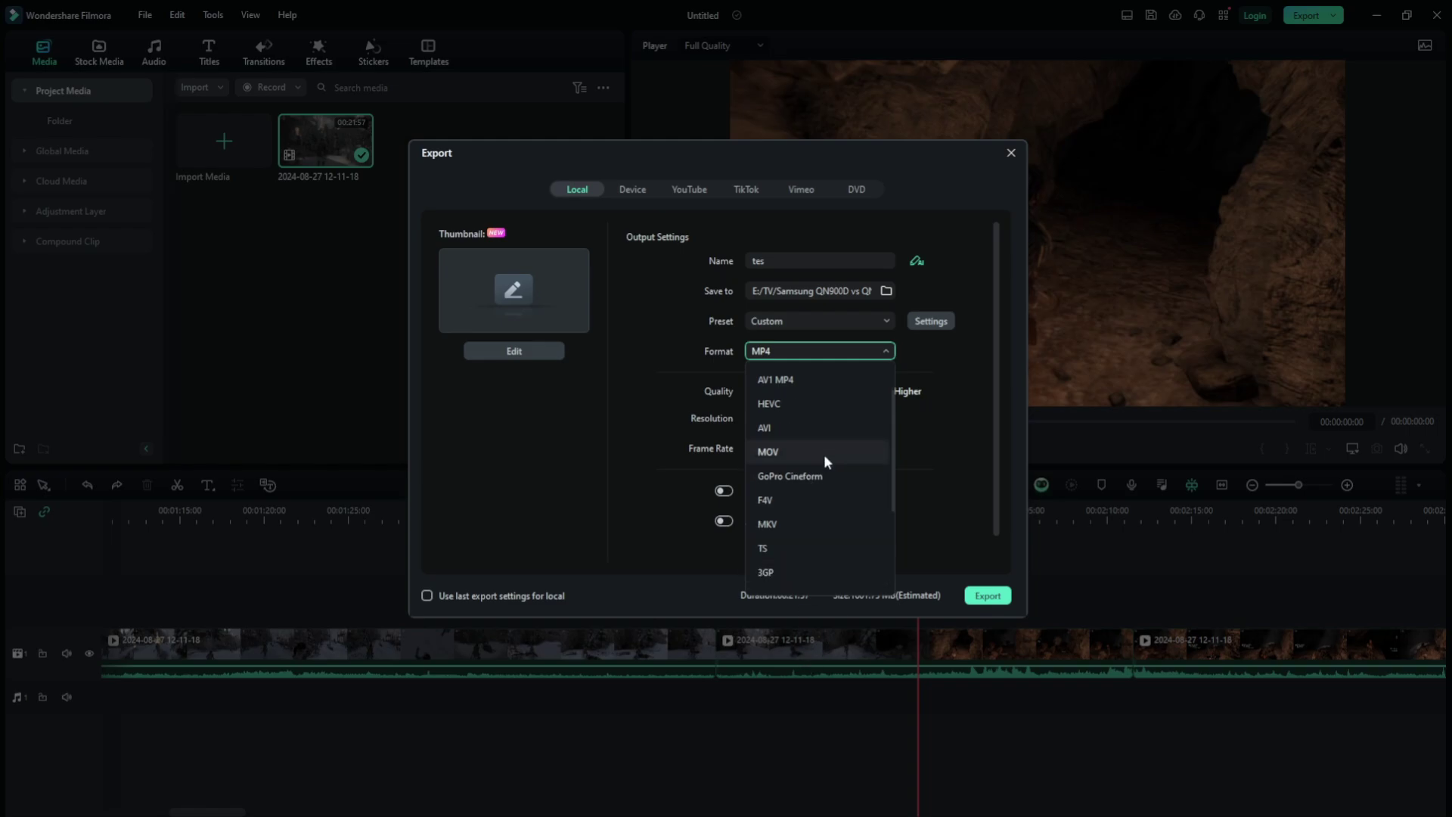
scroll(802, 405, "up", 2)
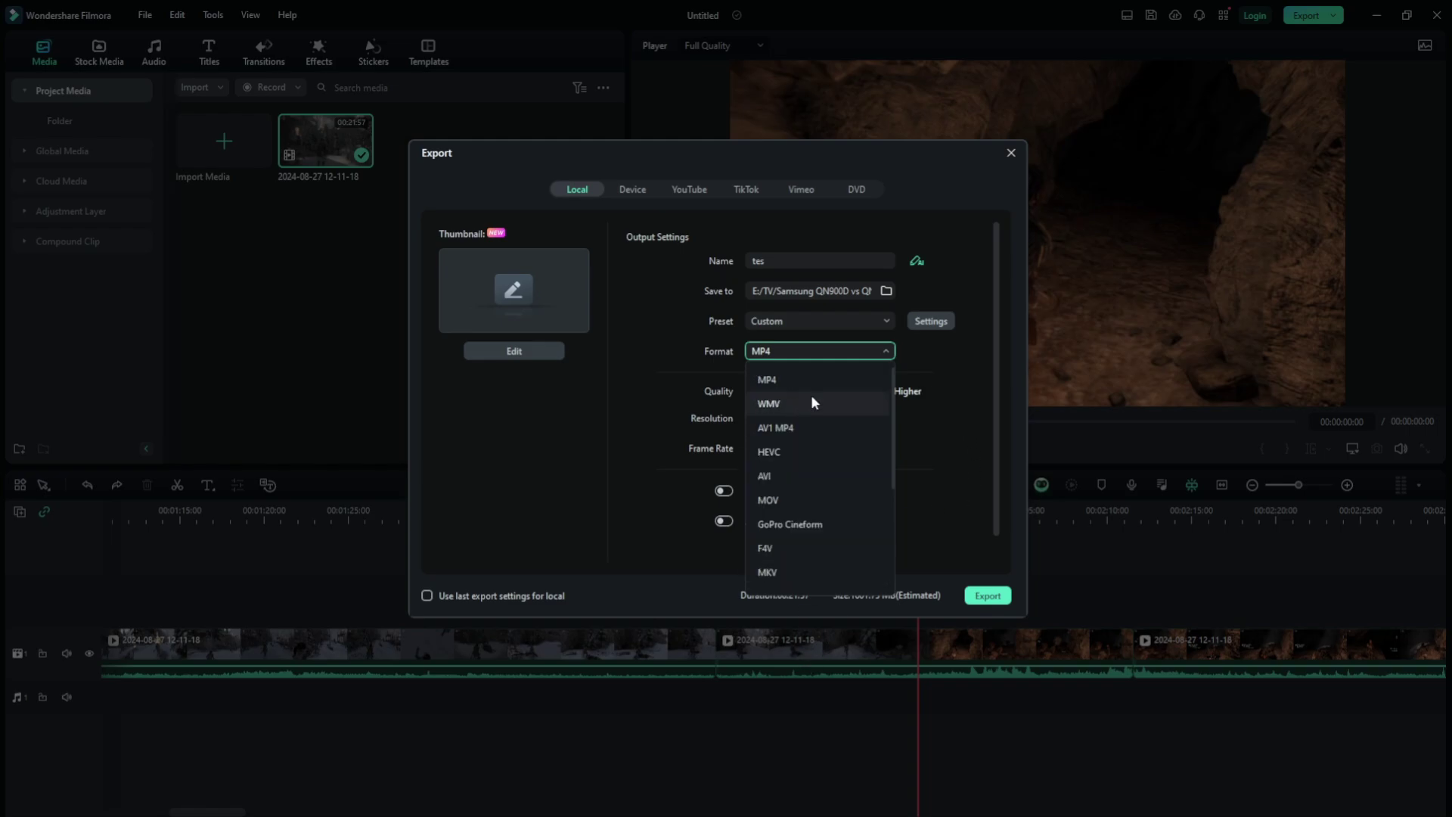
left_click(985, 358)
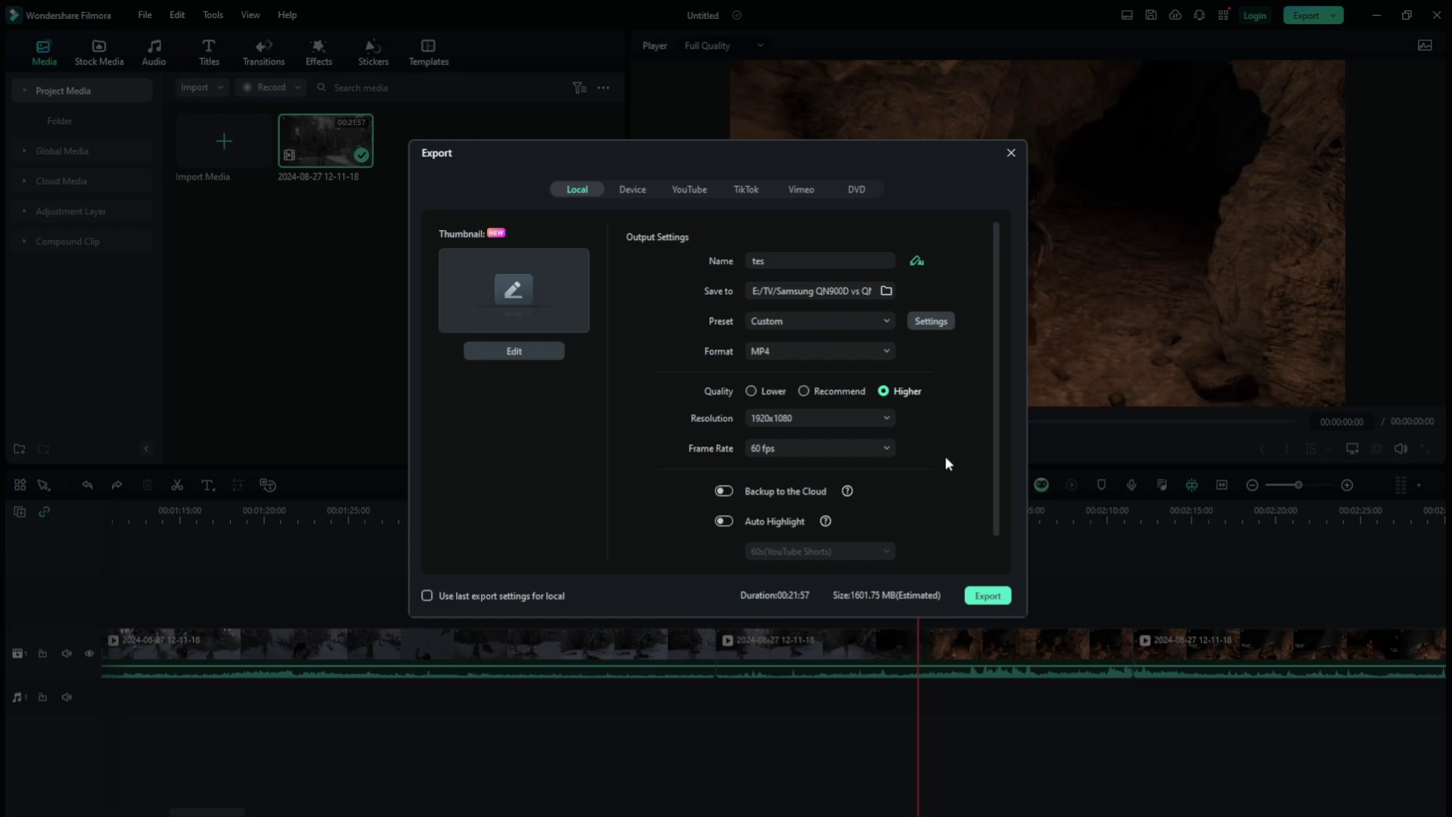
- Look through the available export resolutions and pick 1920x1080
left_click(882, 417)
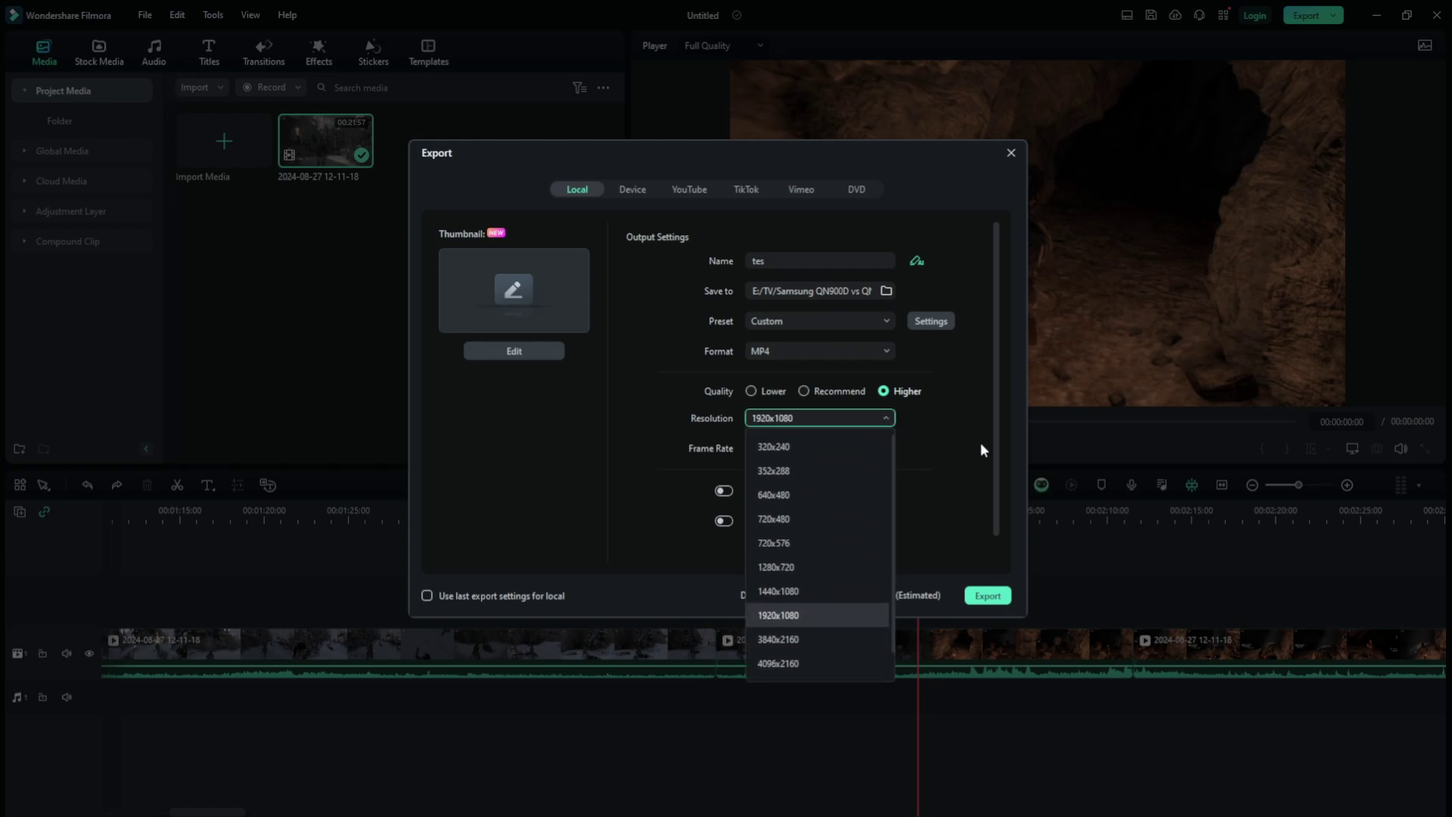
key("Up")
key("Up")
key("Up")
key("Up")
key("Up")
key("Up")
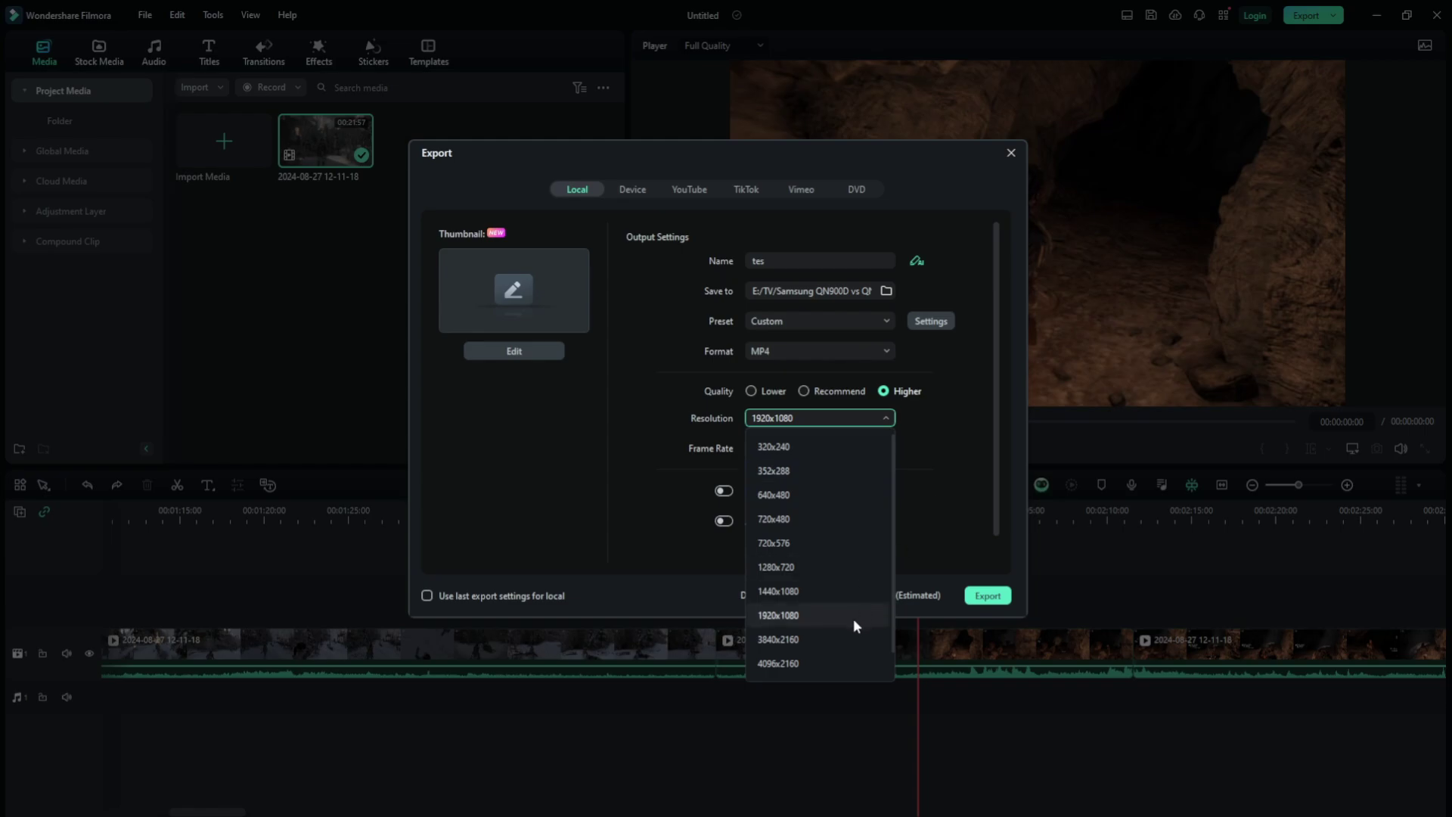
scroll(851, 624, "down", 1)
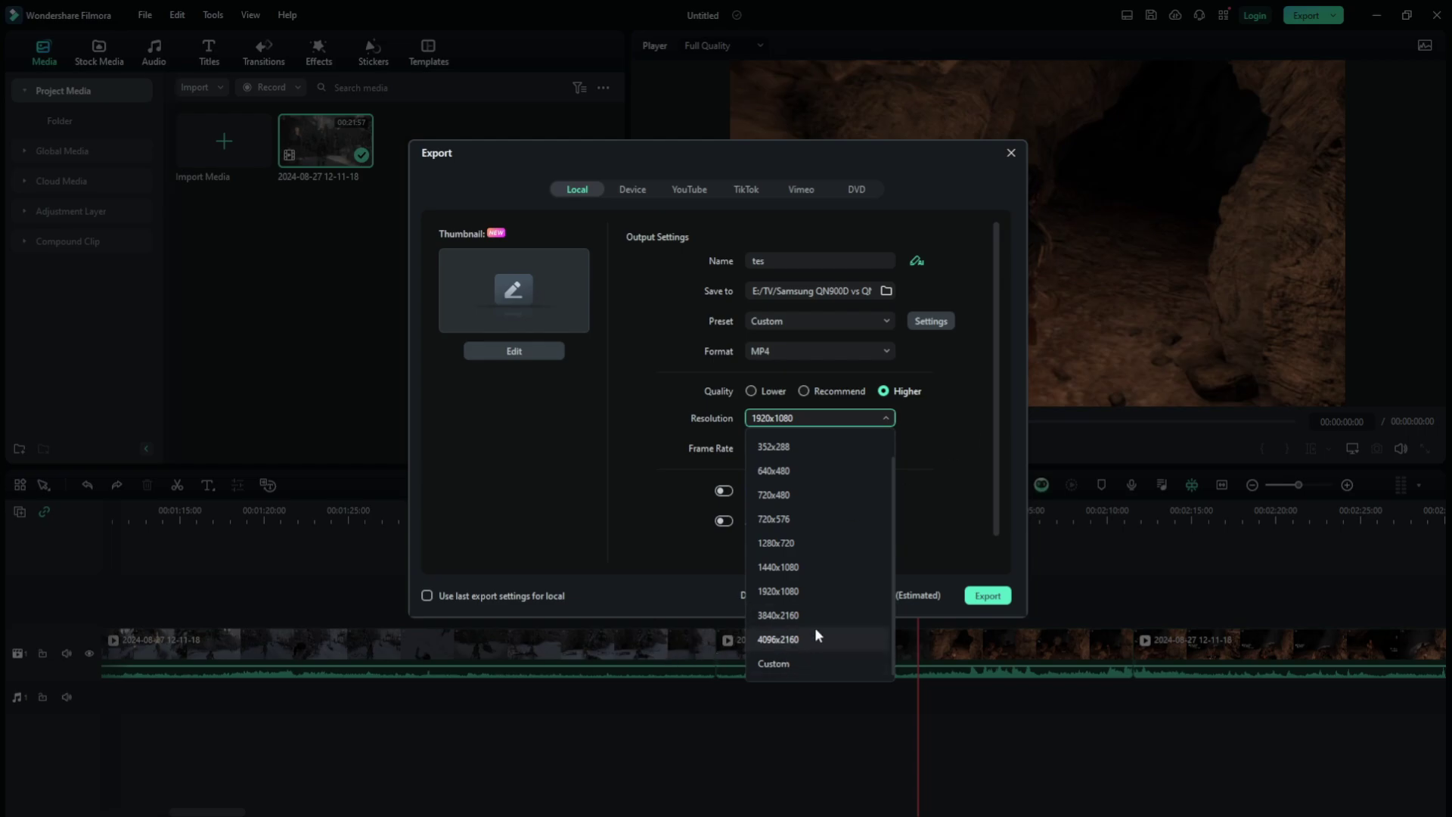
left_click(819, 582)
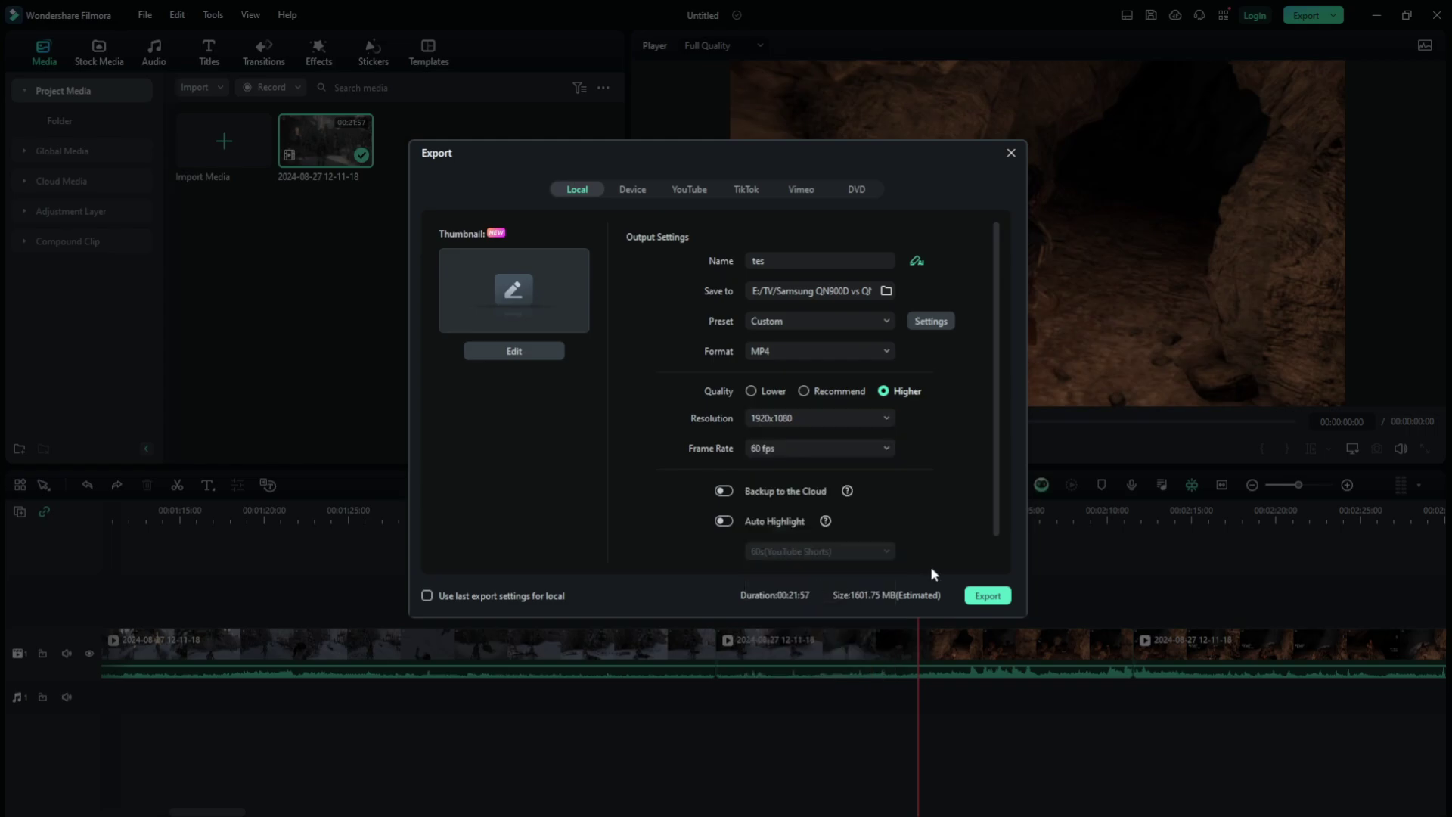
- Review the export frame rates and the remaining output options, and close the export settings without exporting
left_click(810, 448)
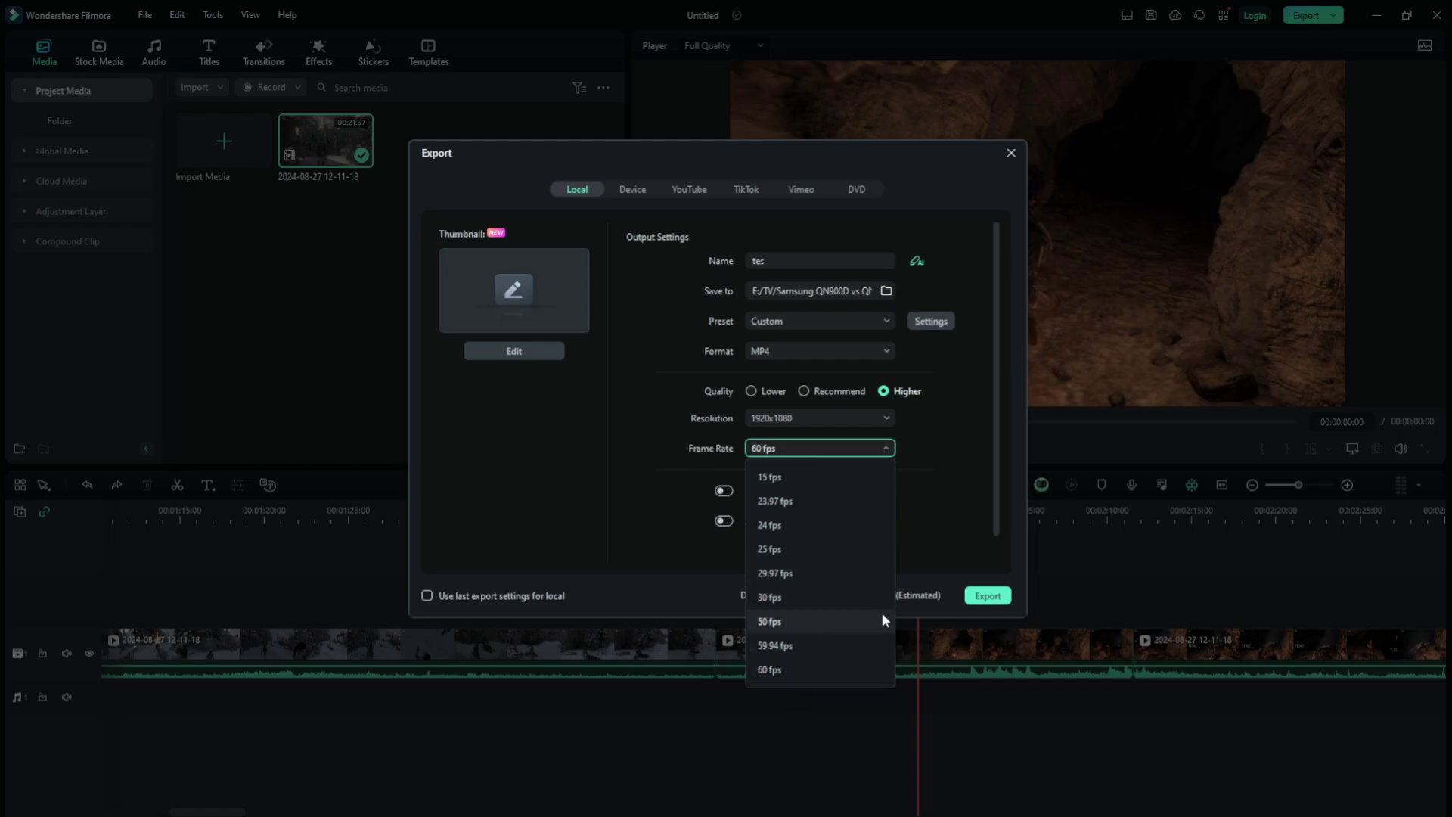
left_click(934, 493)
scroll(933, 493, "down", 1)
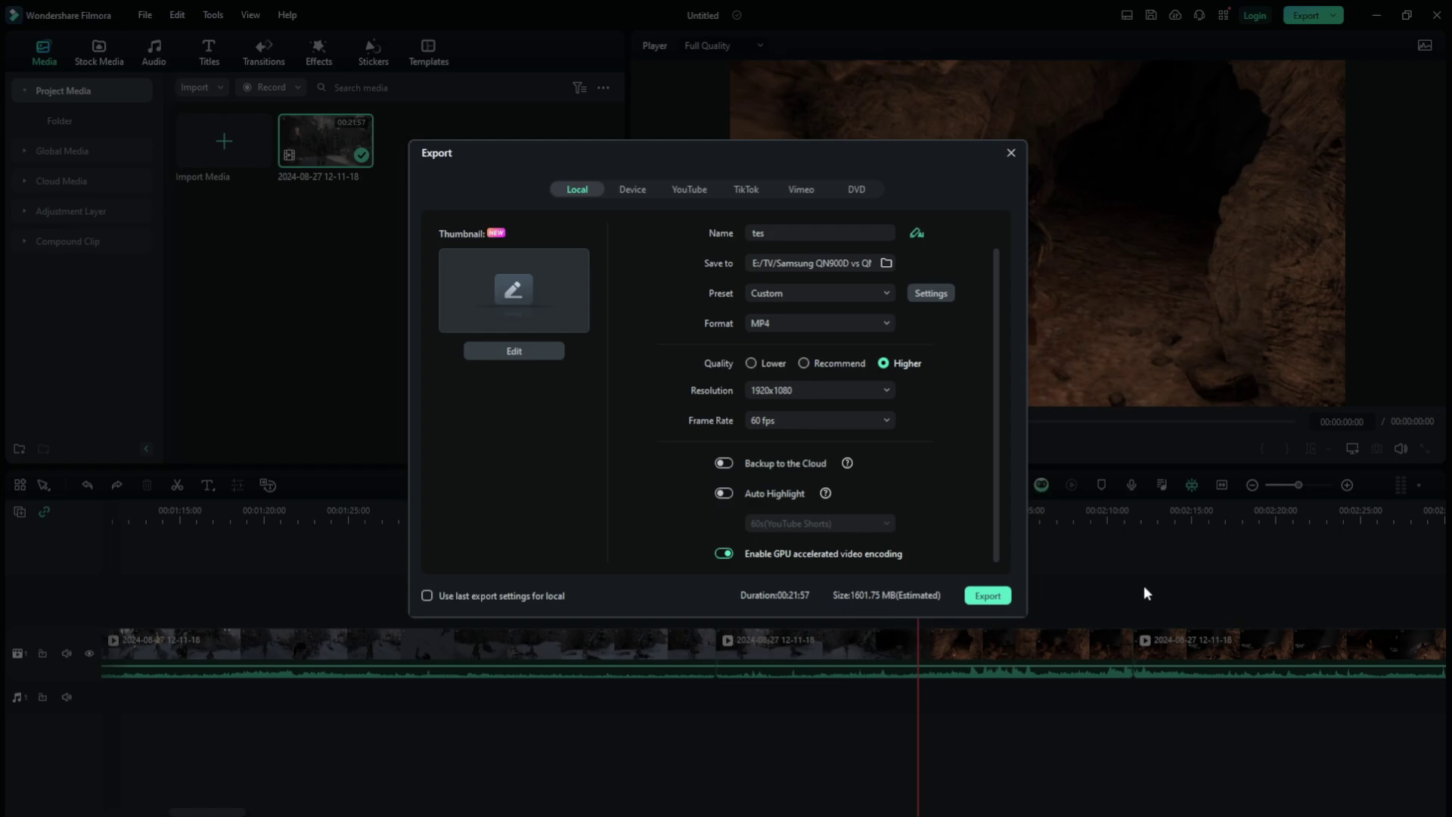
key("Escape")
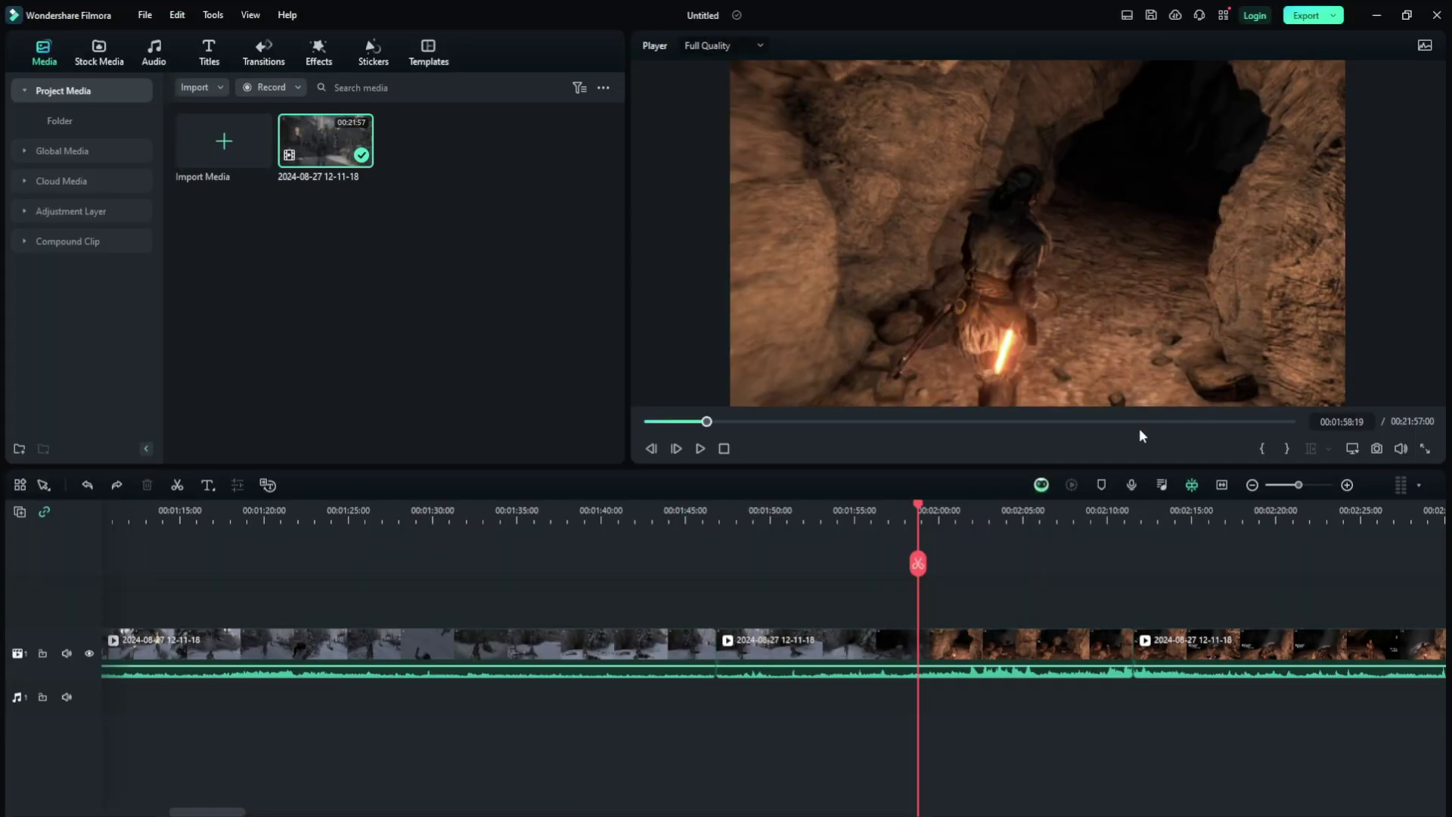